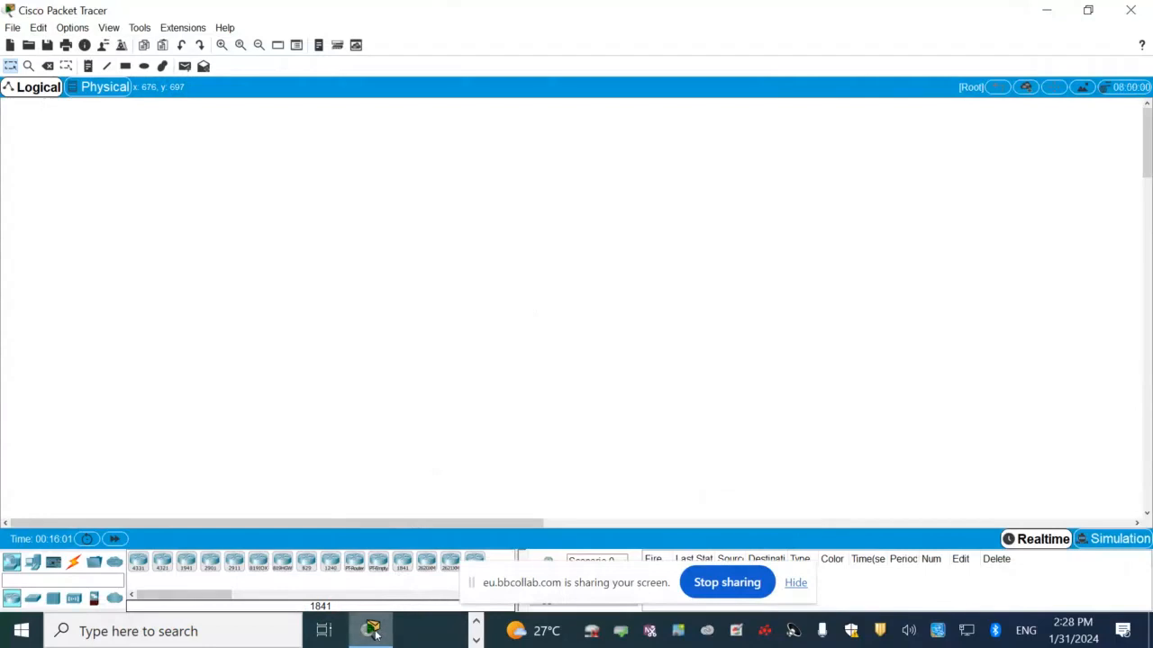
pyautogui.click(475, 641)
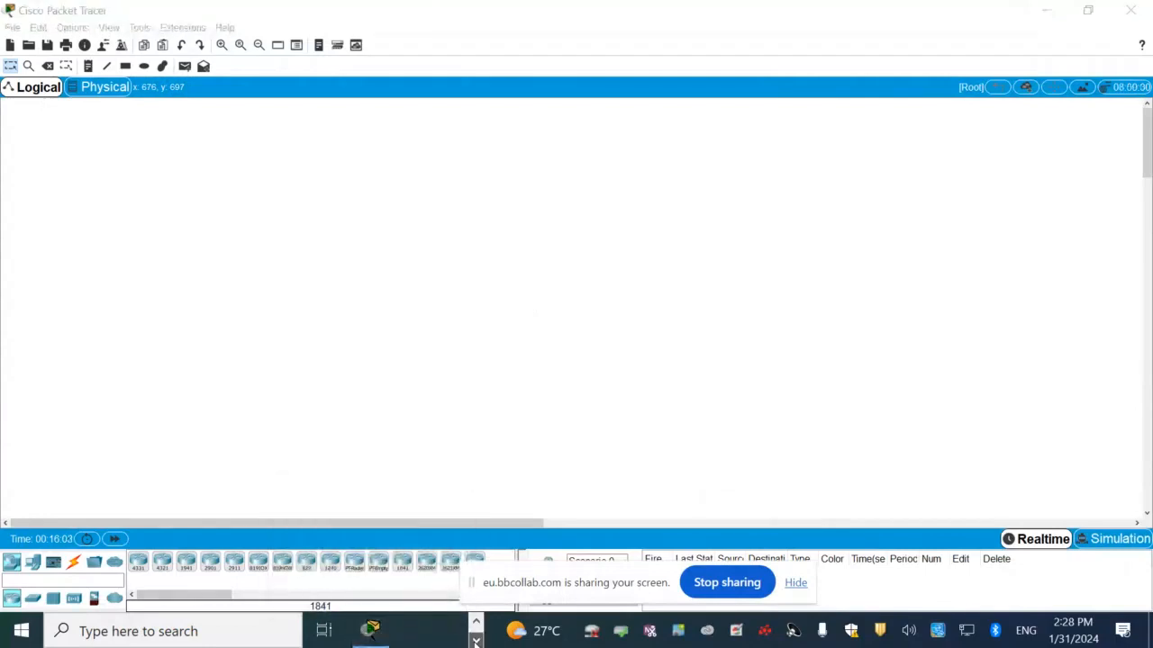
pyautogui.click(477, 621)
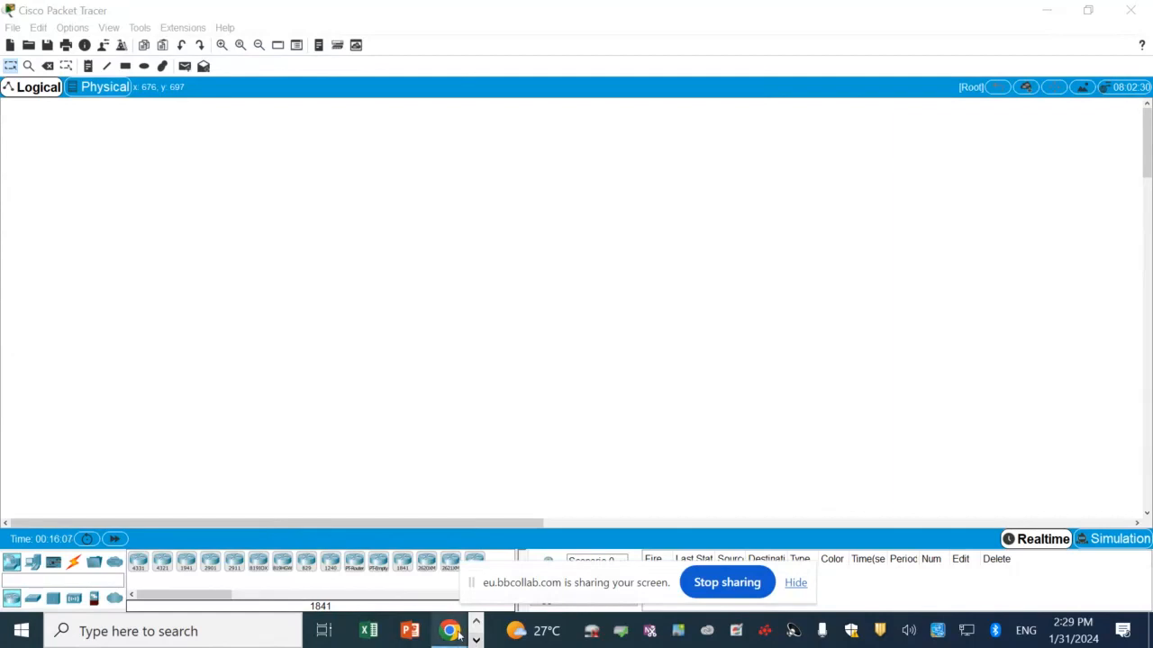
pyautogui.moveTo(455, 634)
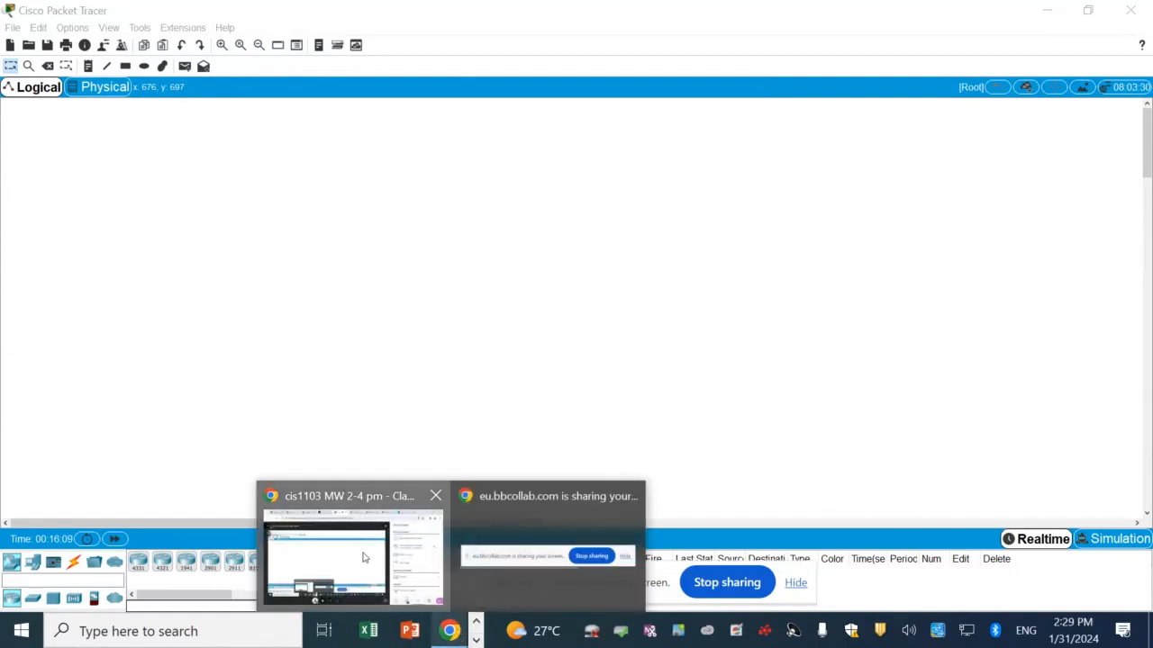
pyautogui.click(311, 595)
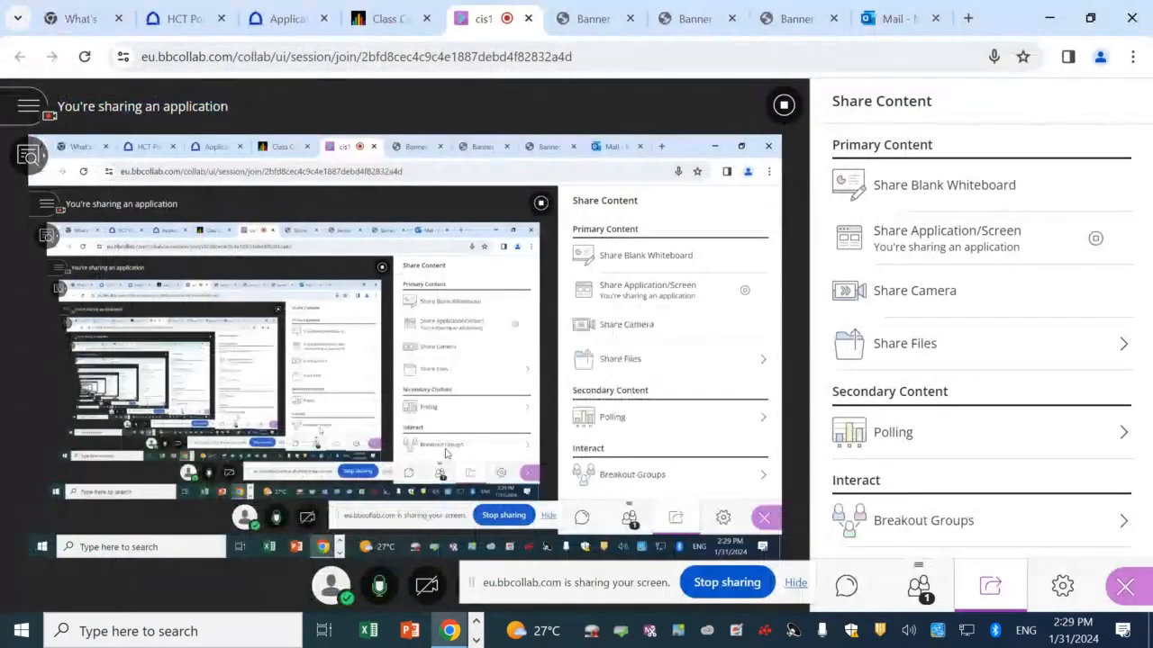
pyautogui.hotkey('alt', 'Tab')
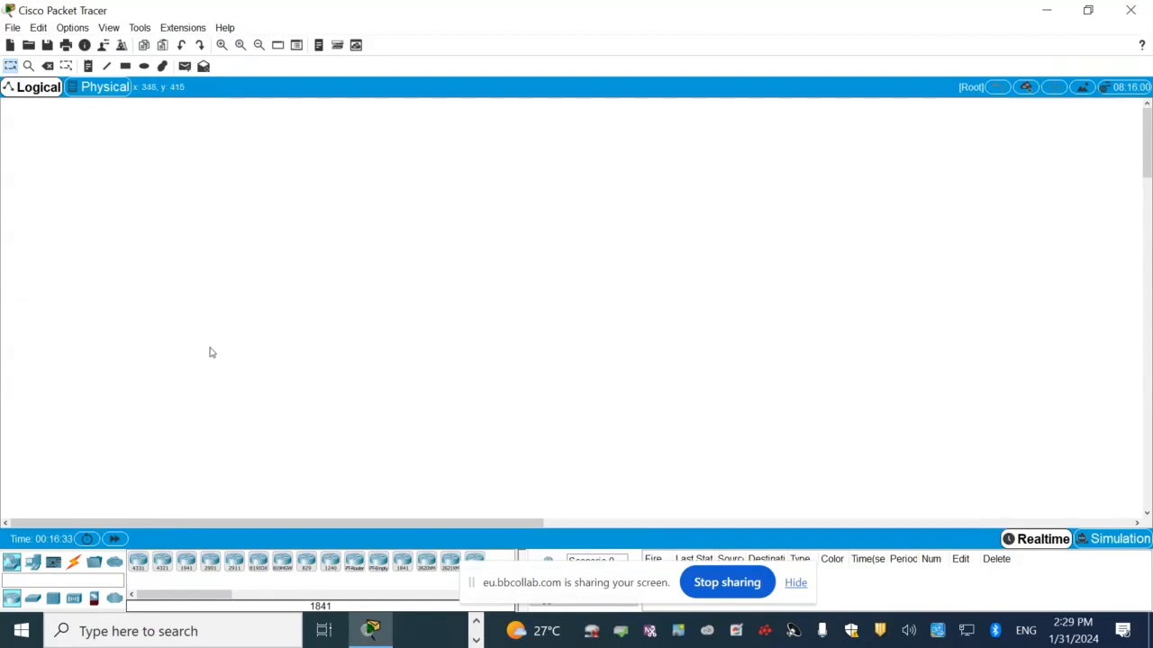
# Step: Place a PC-PT in the workspace and a Laptop-PT below it
pyautogui.click(32, 564)
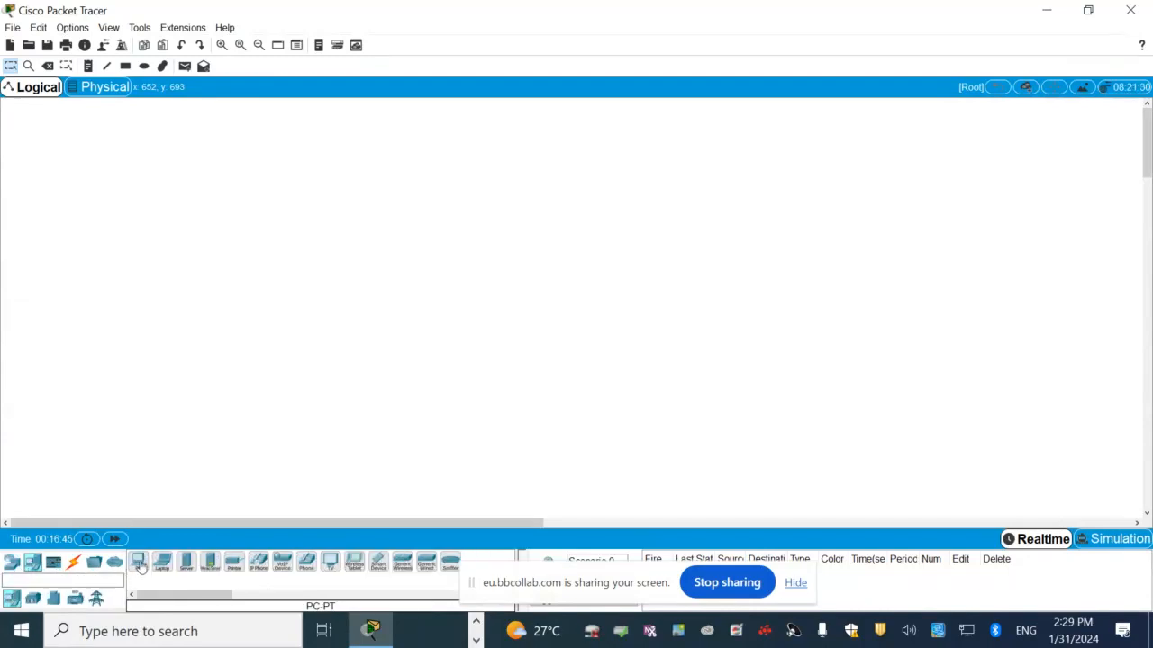
pyautogui.moveTo(139, 565); pyautogui.dragTo(308, 222)
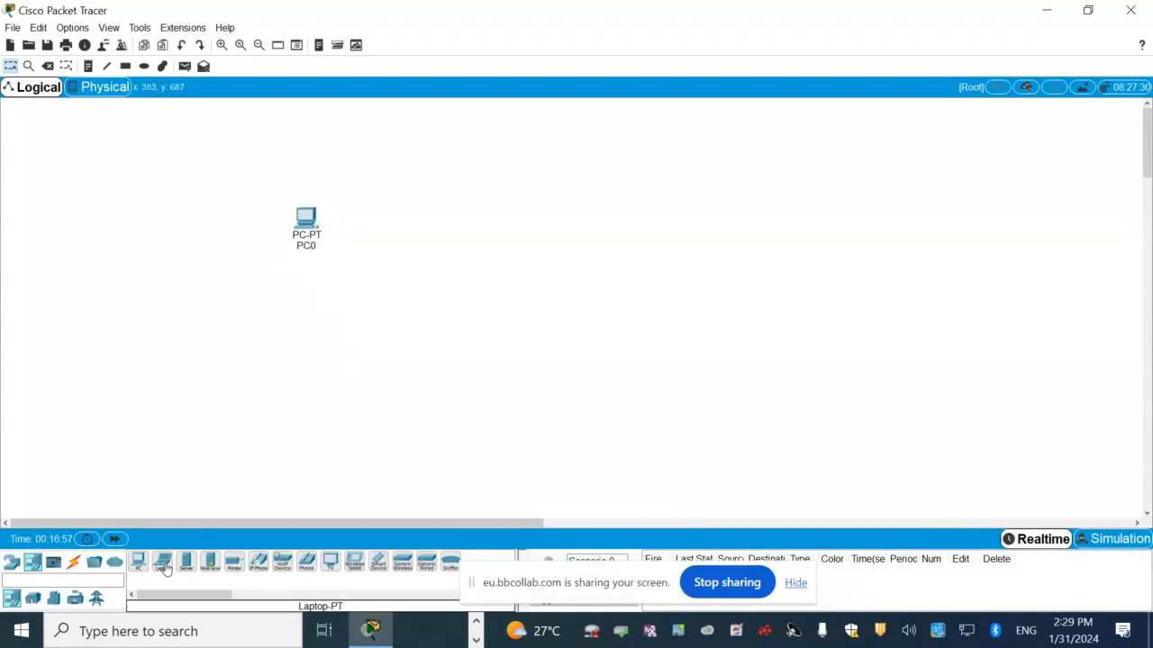
pyautogui.moveTo(165, 569)
pyautogui.mouseDown()
pyautogui.moveTo(246, 487)
pyautogui.moveTo(294, 343)
pyautogui.moveTo(308, 351)
pyautogui.moveTo(295, 353)
pyautogui.mouseUp()
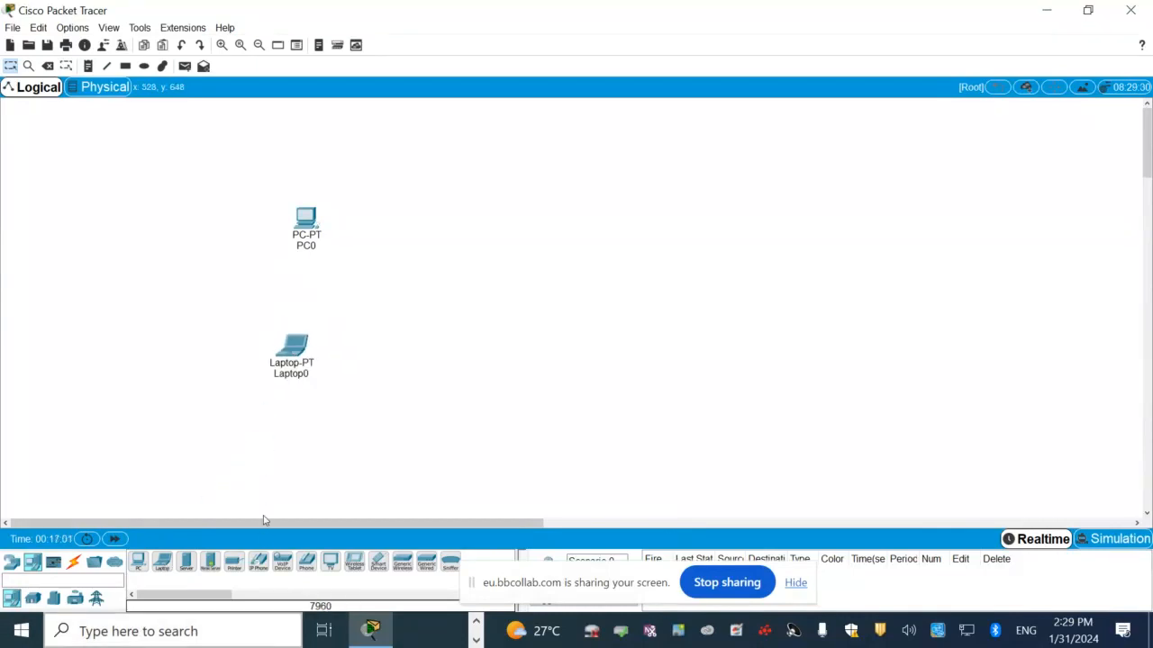
# Step: Place a 2960-24TT switch to the right of the PC and laptop, roughly midway between them in height
pyautogui.click(11, 564)
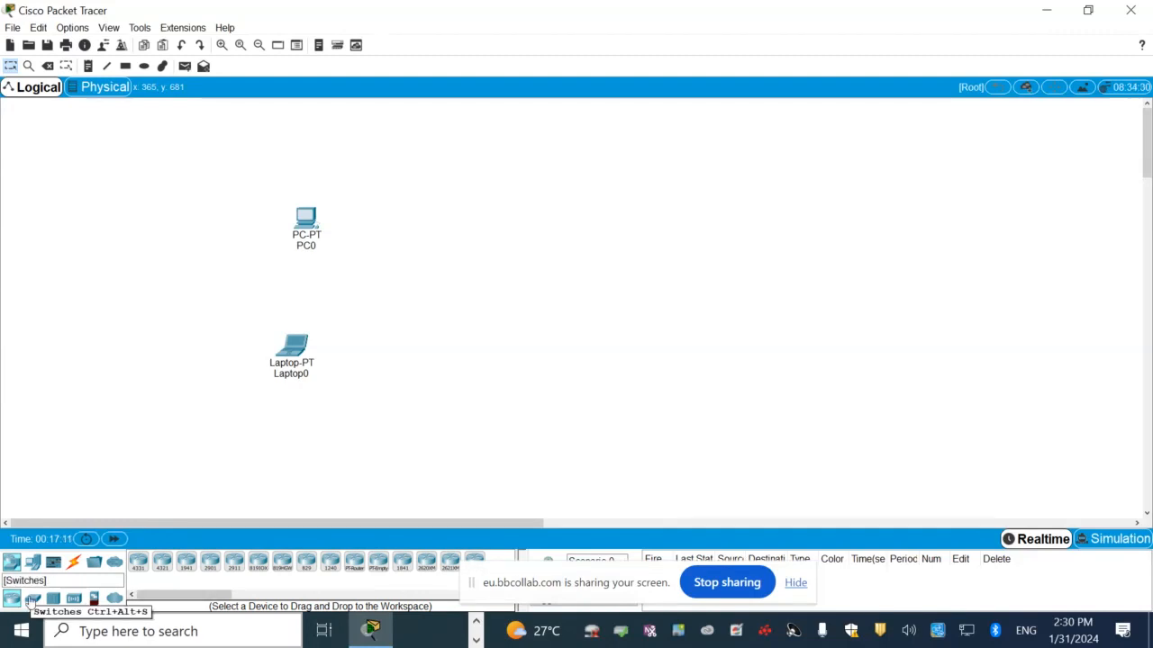
pyautogui.click(33, 600)
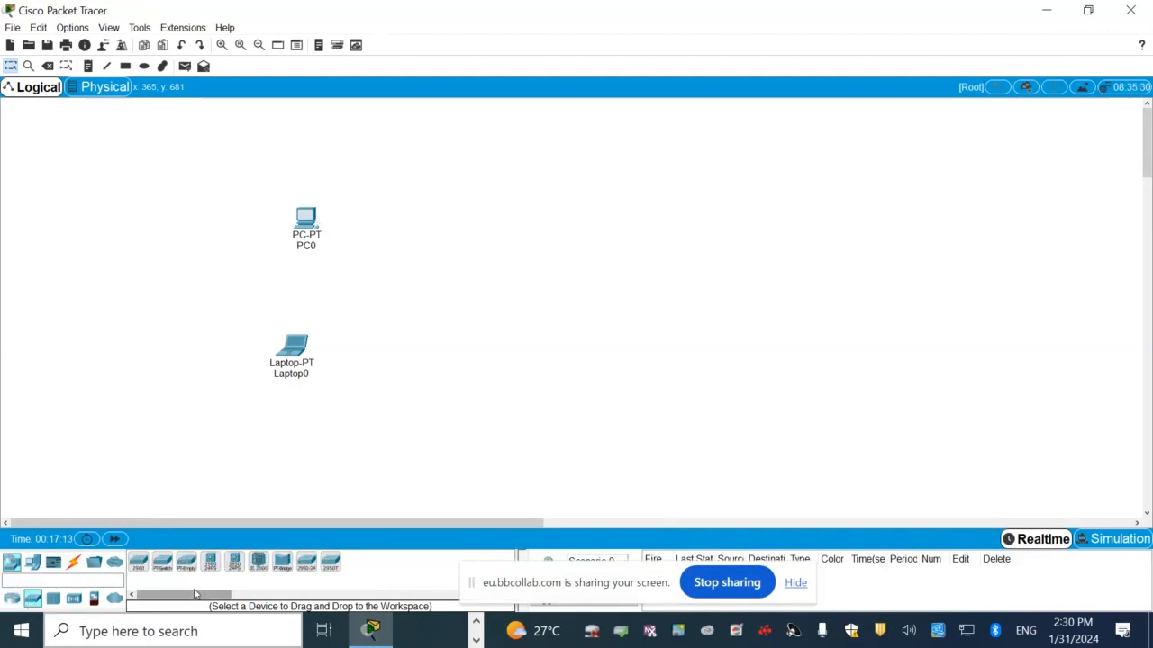
pyautogui.moveTo(139, 569); pyautogui.dragTo(457, 306)
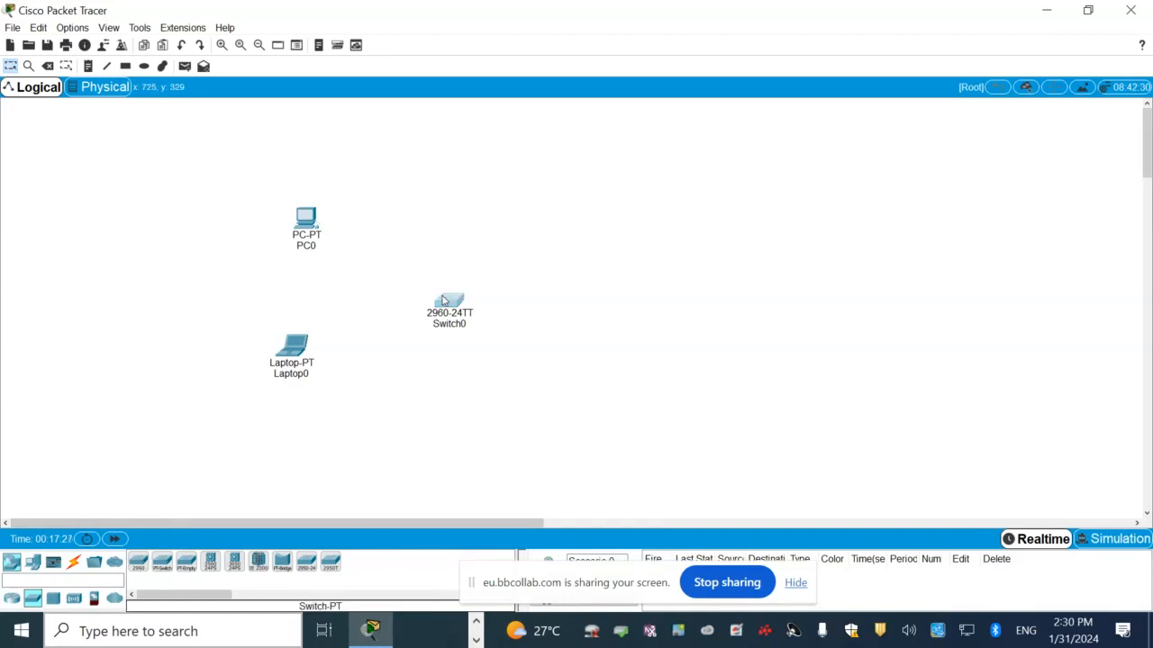
pyautogui.moveTo(443, 303)
pyautogui.mouseDown()
pyautogui.moveTo(438, 274)
pyautogui.moveTo(444, 296)
pyautogui.mouseUp()
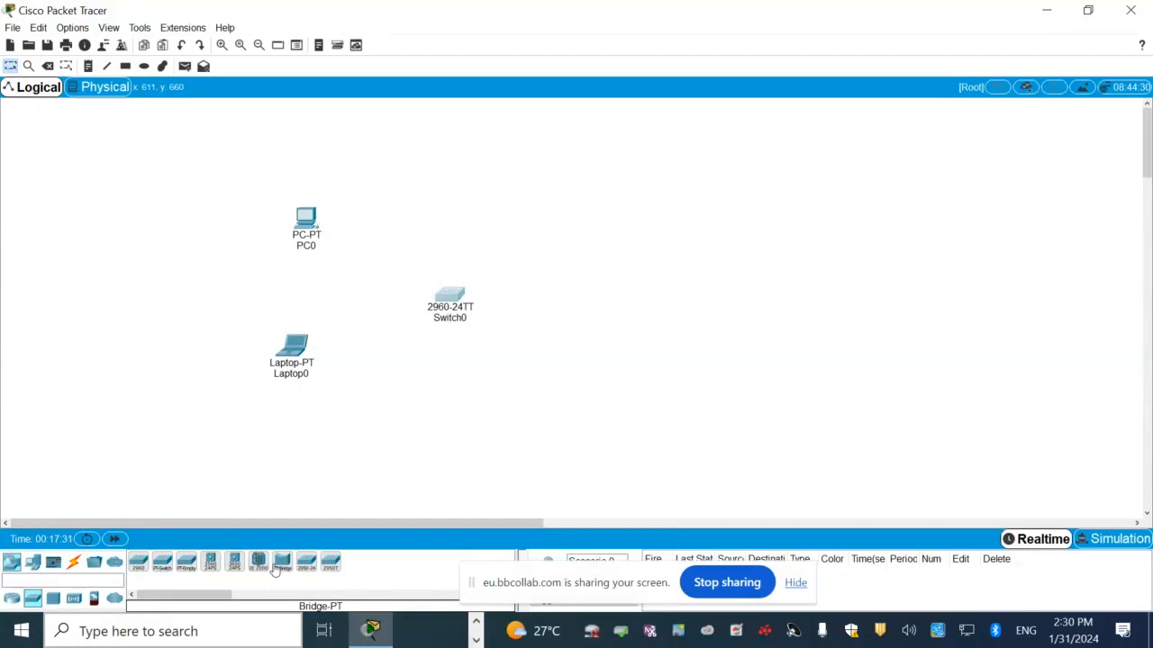
# Step: Connect PC0's FastEthernet0 port to FastEthernet0/1 on Switch0 with a copper straight-through cable
pyautogui.click(75, 564)
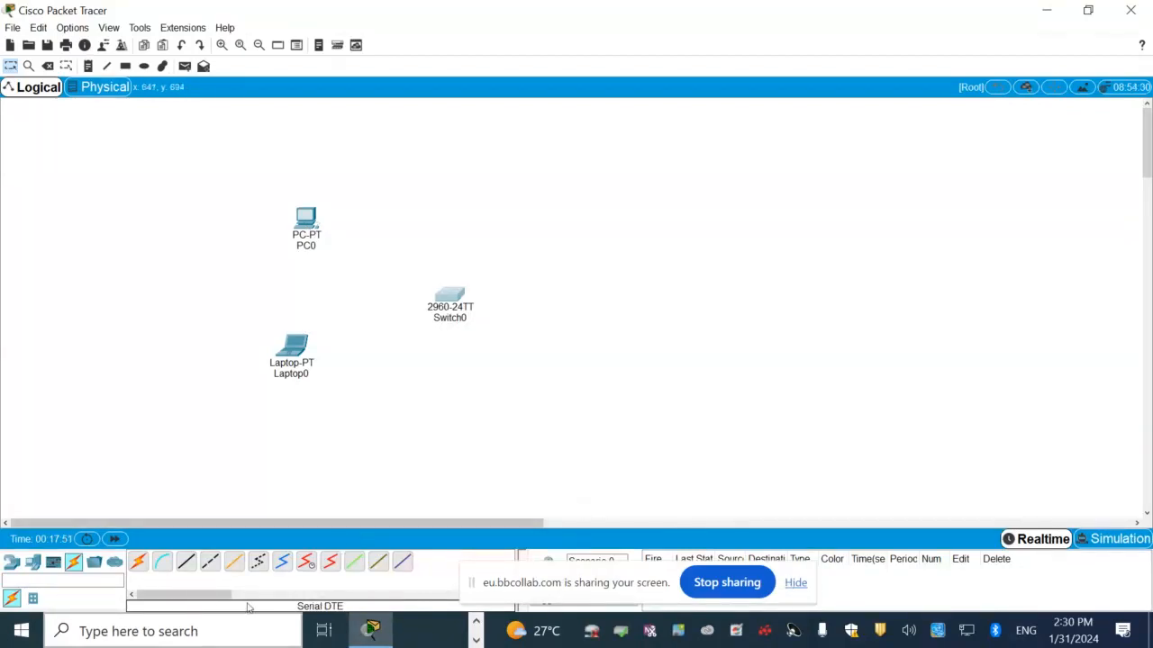
pyautogui.click(186, 564)
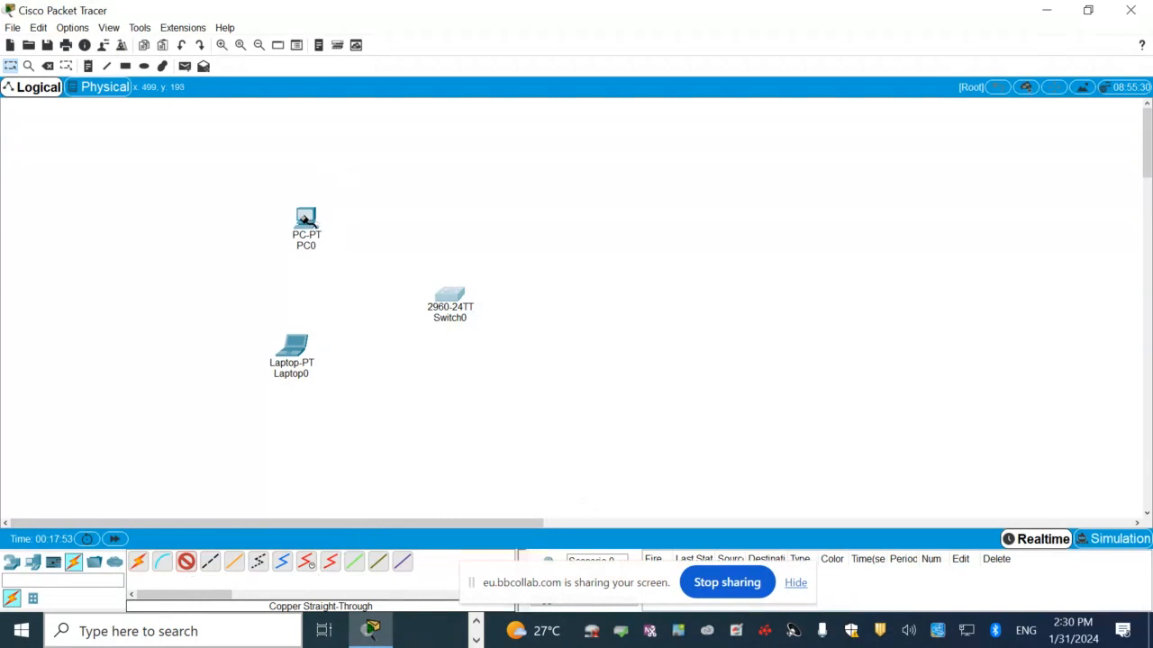
pyautogui.click(303, 218)
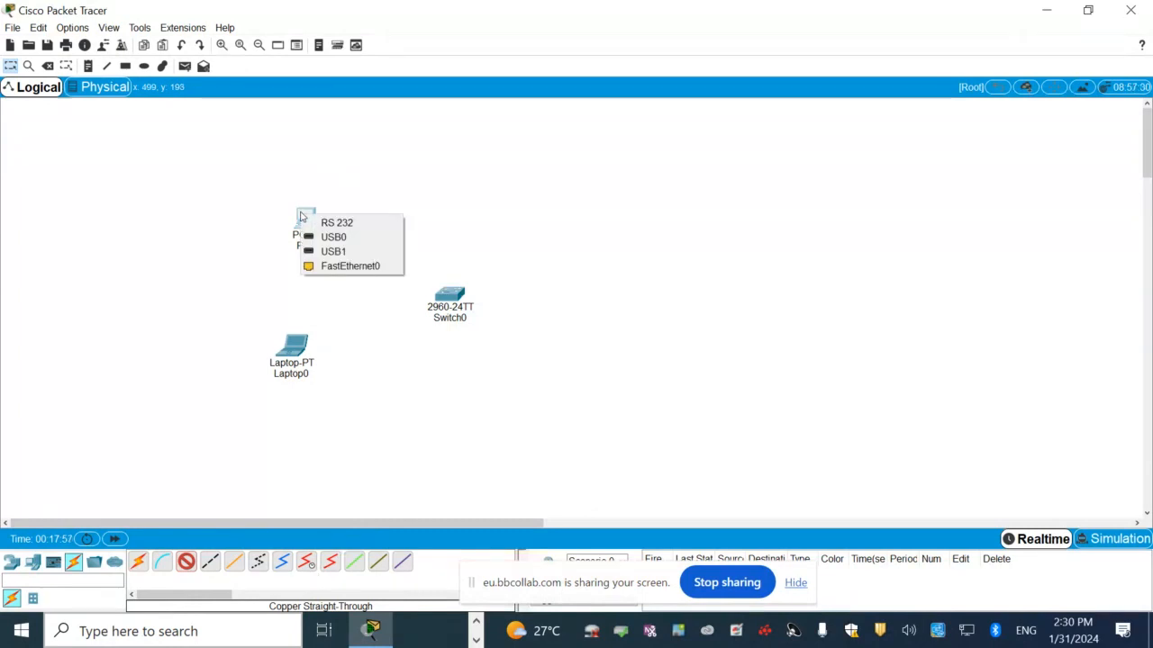
pyautogui.click(333, 271)
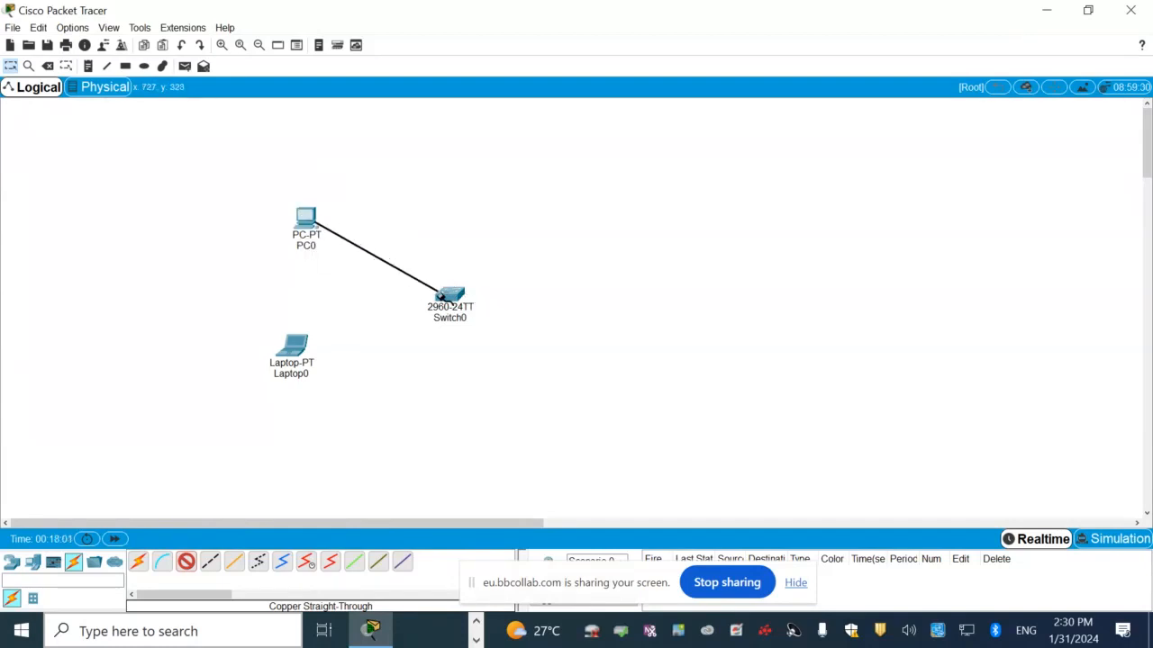
pyautogui.click(445, 294)
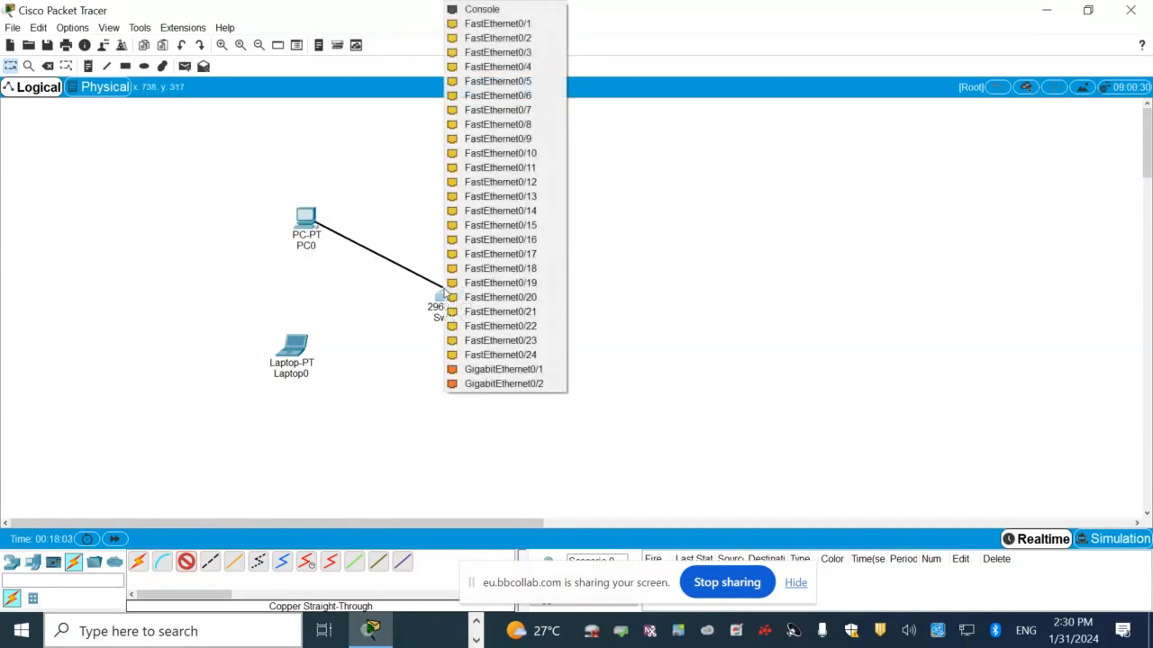
pyautogui.click(501, 25)
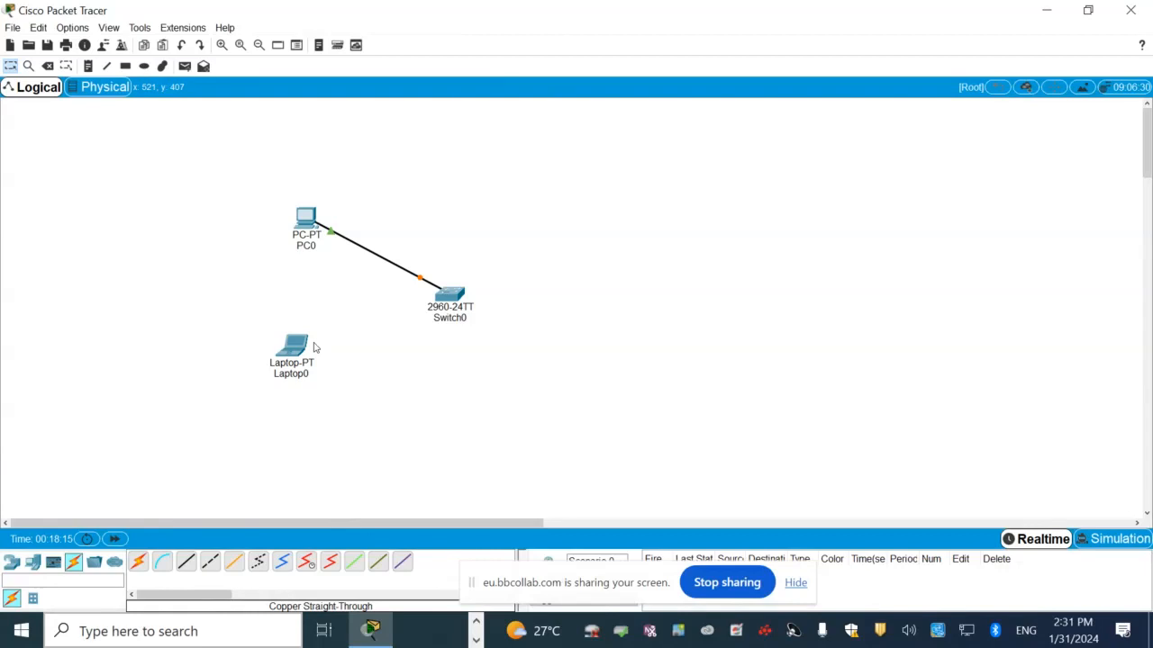
# Step: Delete Laptop0 from the workspace
pyautogui.moveTo(313, 347)
pyautogui.click(299, 347)
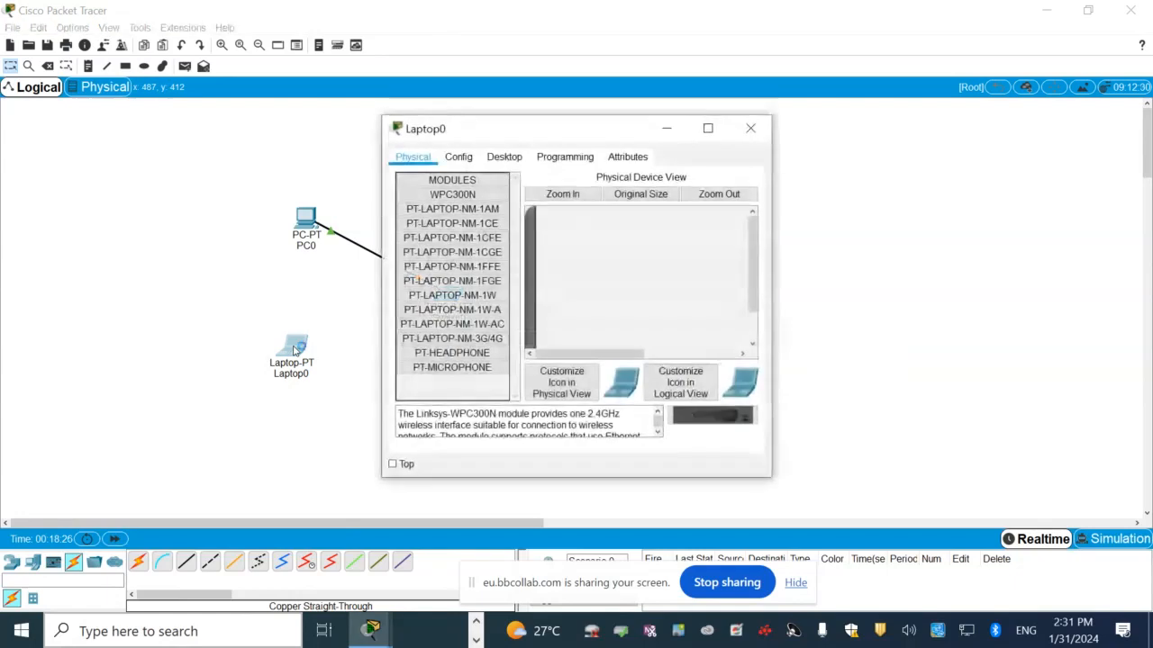
pyautogui.click(750, 127)
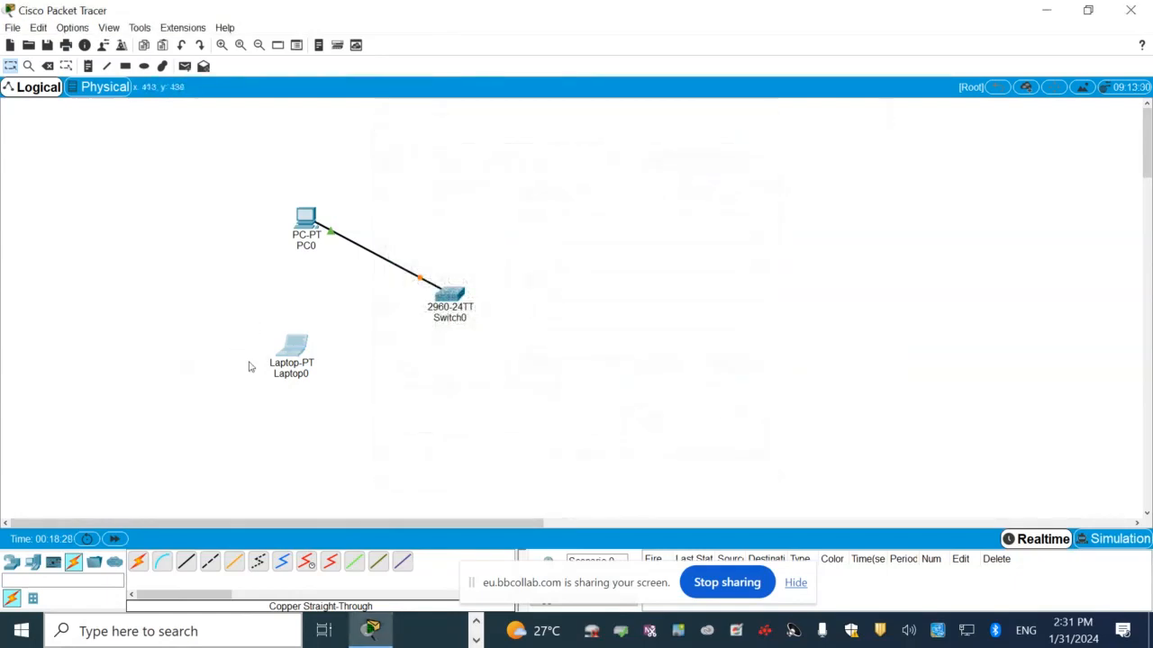
pyautogui.press('Delete')
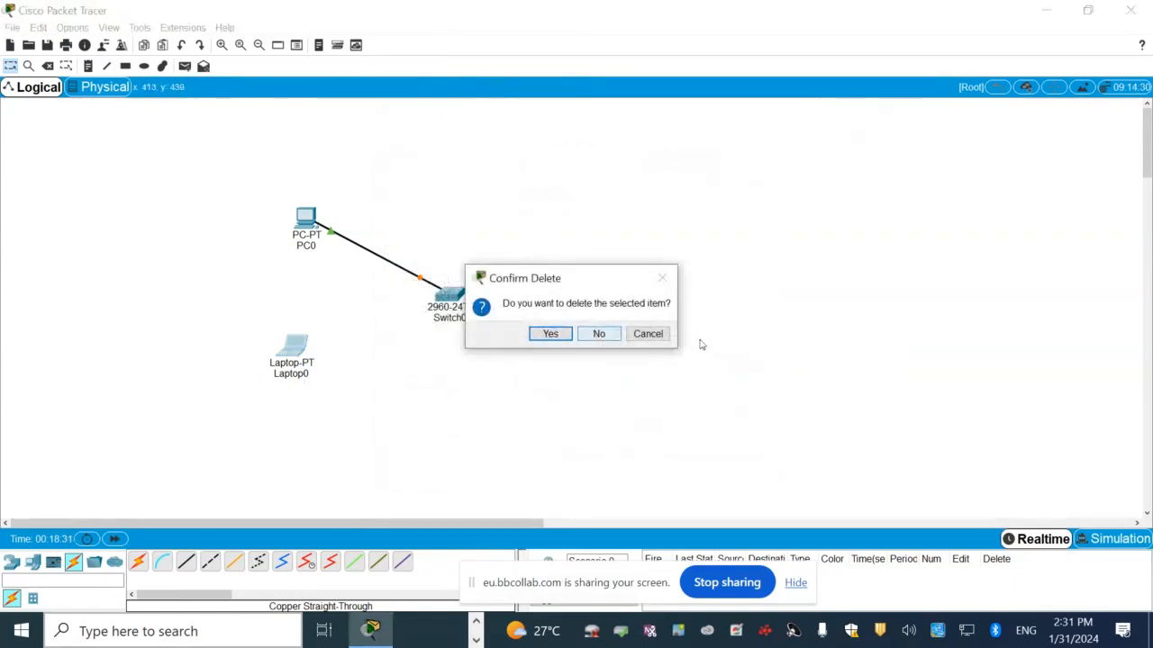
pyautogui.click(647, 334)
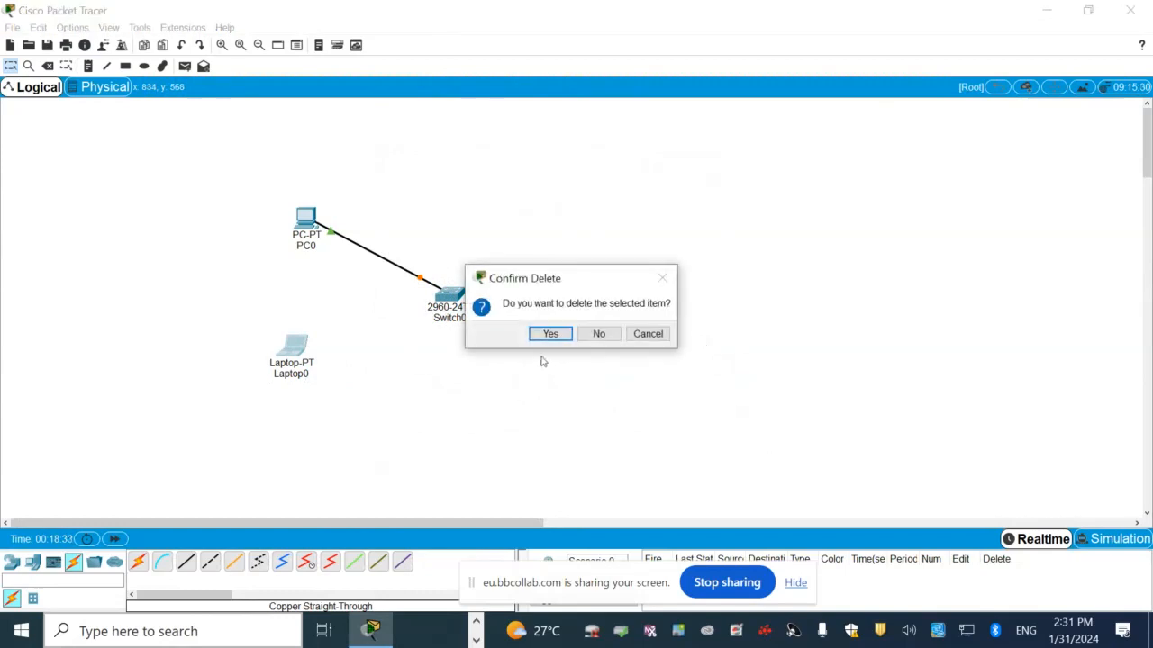
pyautogui.click(563, 333)
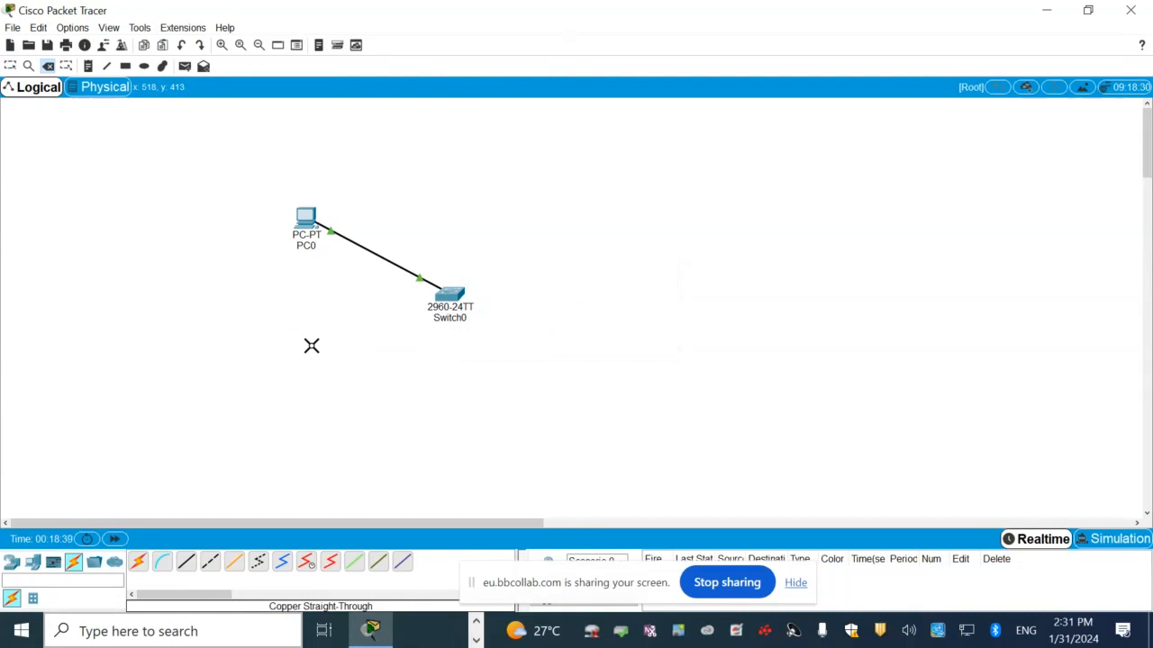
pyautogui.press('Escape')
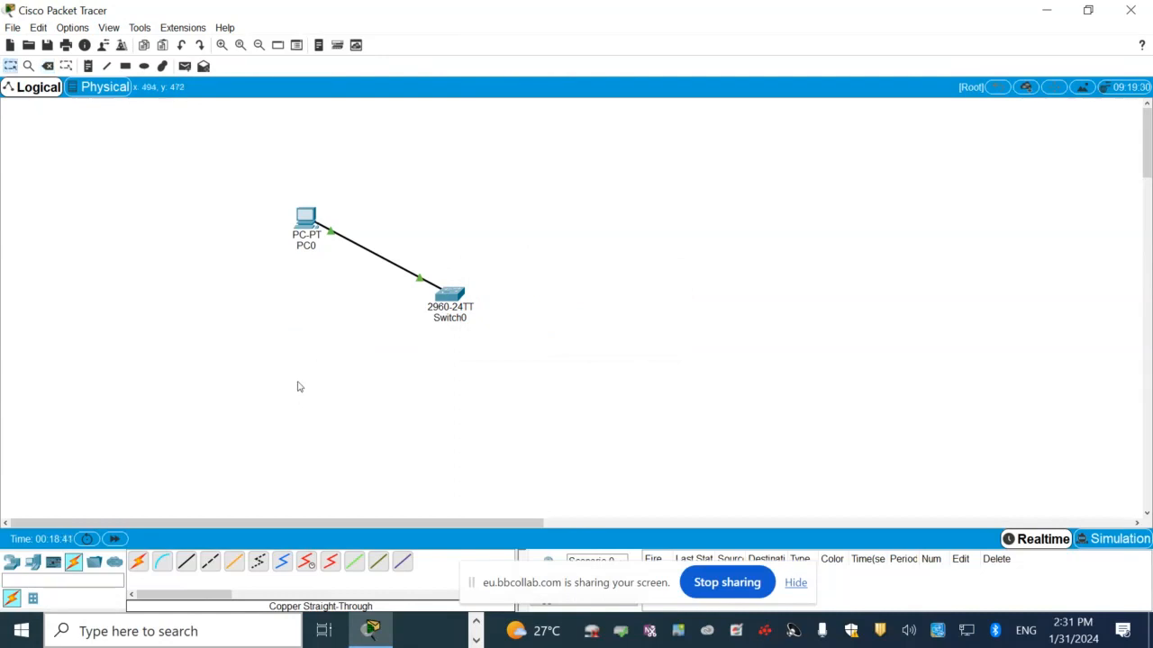
# Step: Place a second PC-PT below PC0 and connect its FastEthernet0 port to Switch0 with a copper straight-through cable
pyautogui.click(32, 563)
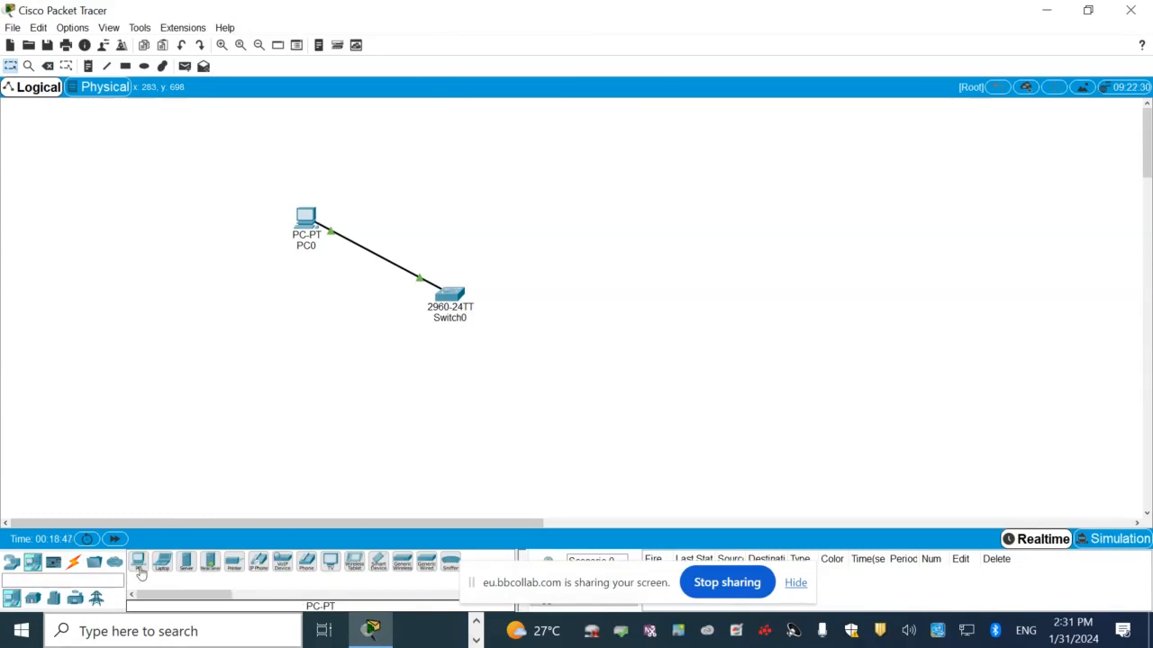
pyautogui.moveTo(138, 561); pyautogui.dragTo(305, 366)
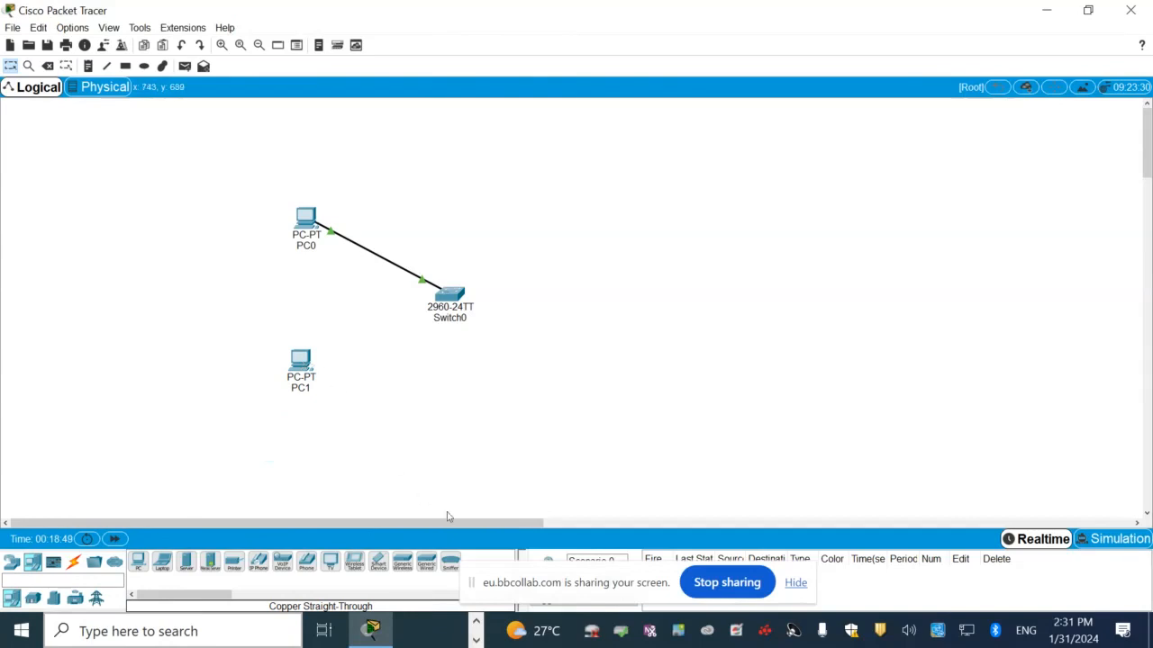
pyautogui.click(73, 562)
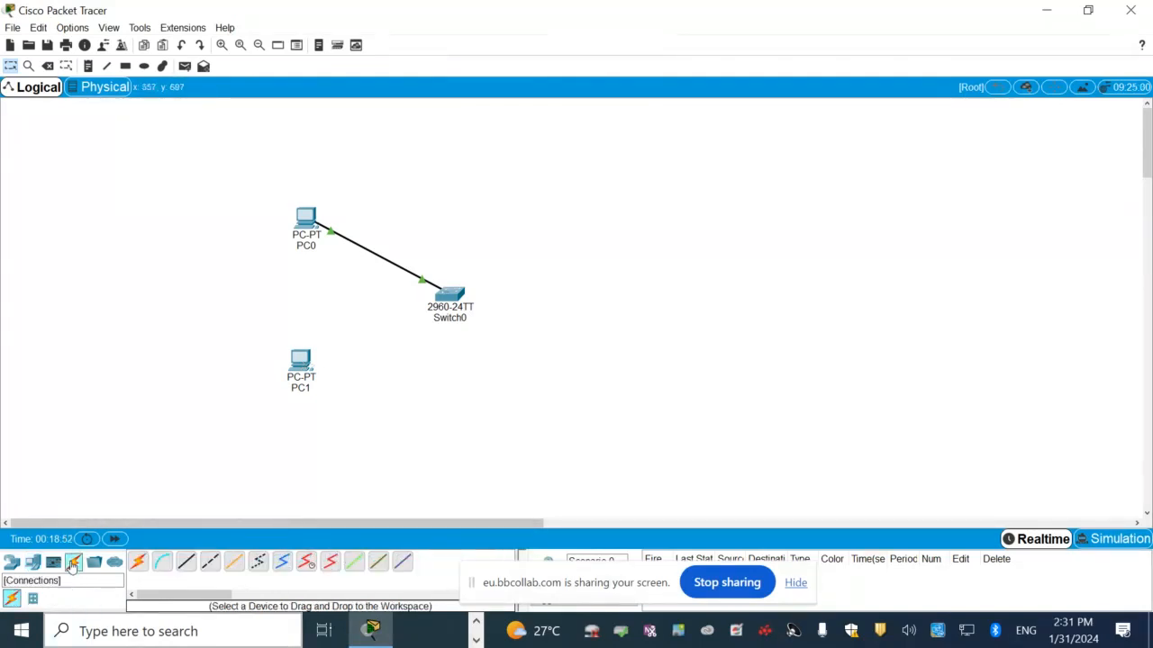
pyautogui.click(185, 561)
pyautogui.click(306, 358)
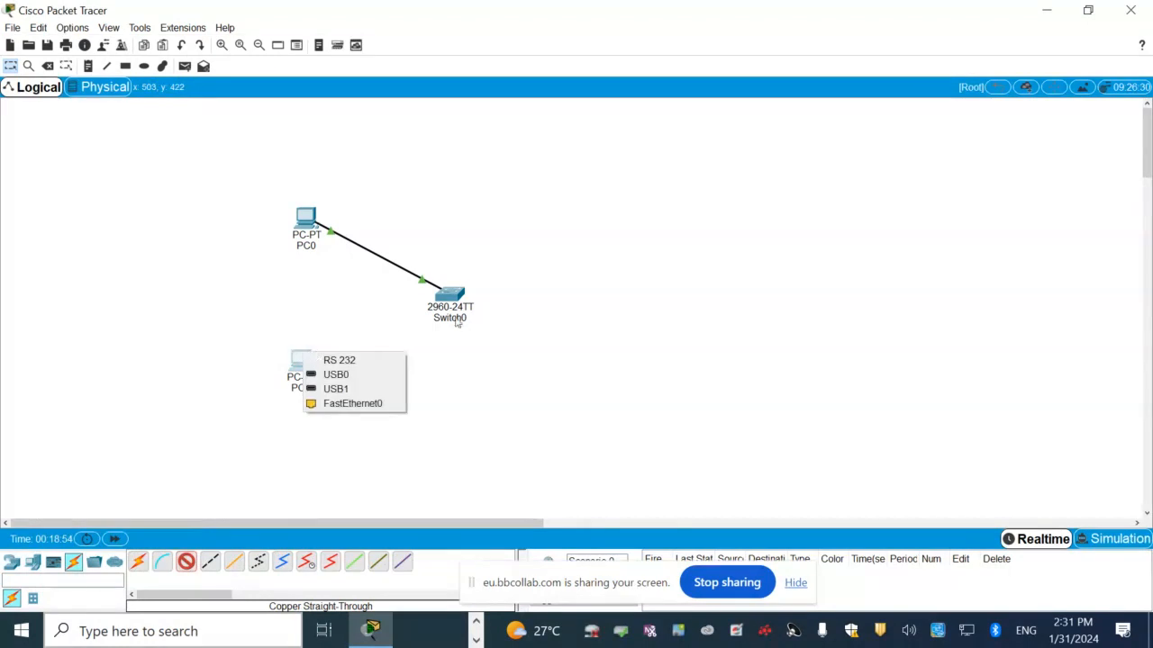
pyautogui.click(356, 405)
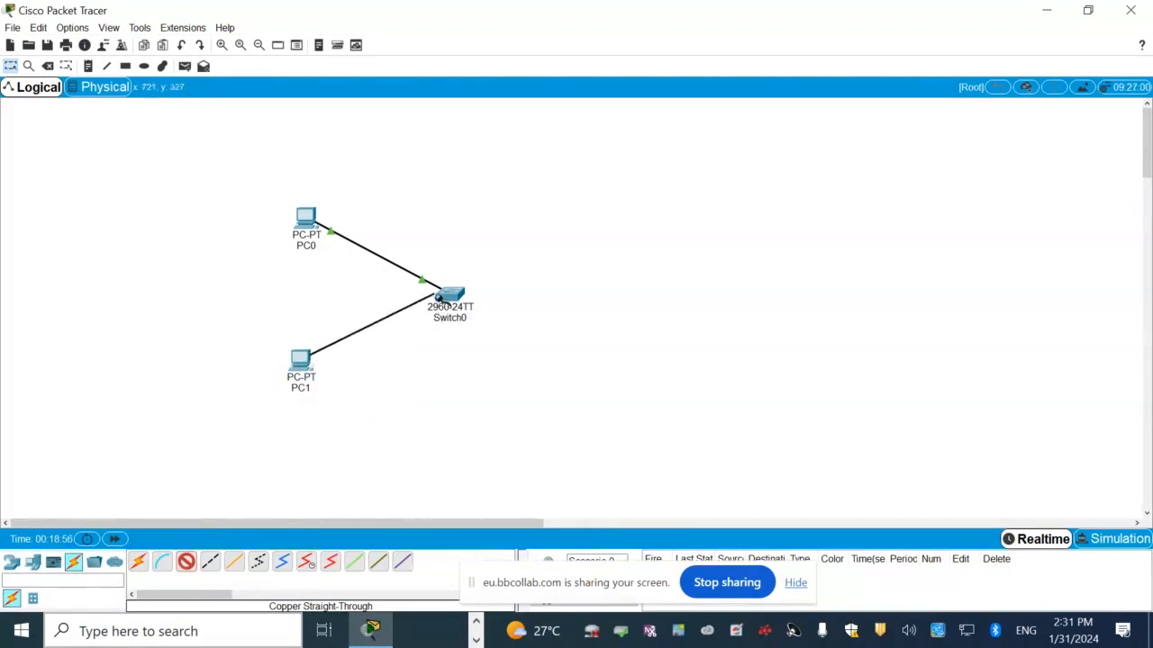
pyautogui.click(448, 298)
pyautogui.click(522, 27)
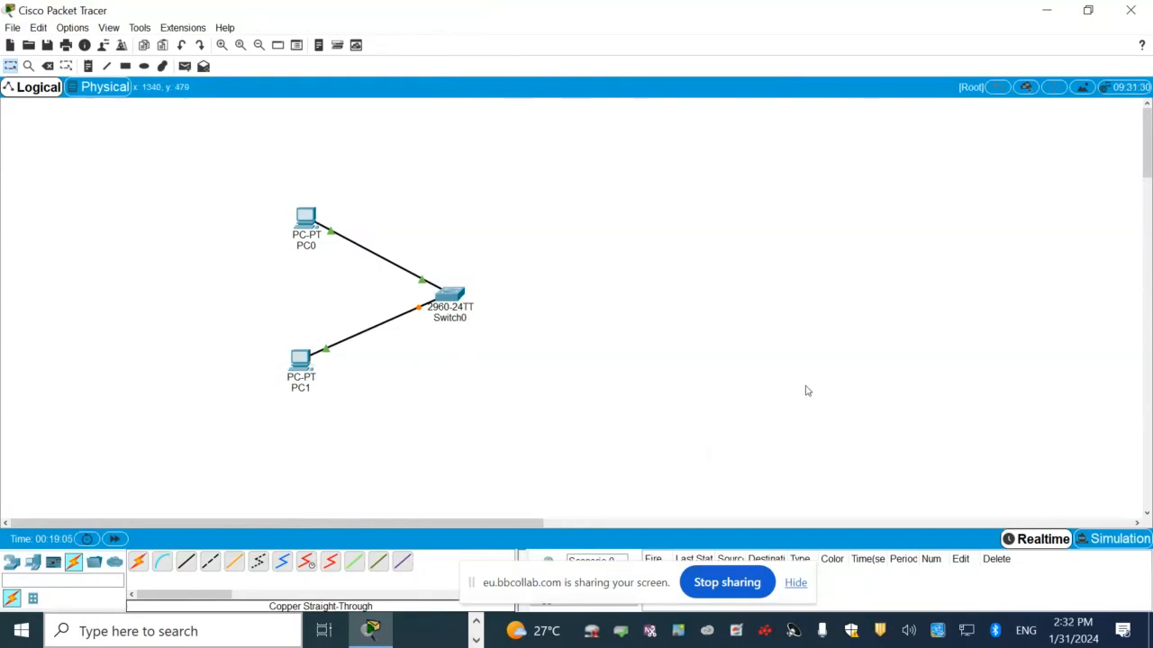
# Step: Place a second 2960-24TT switch to the right of Switch0
pyautogui.click(12, 563)
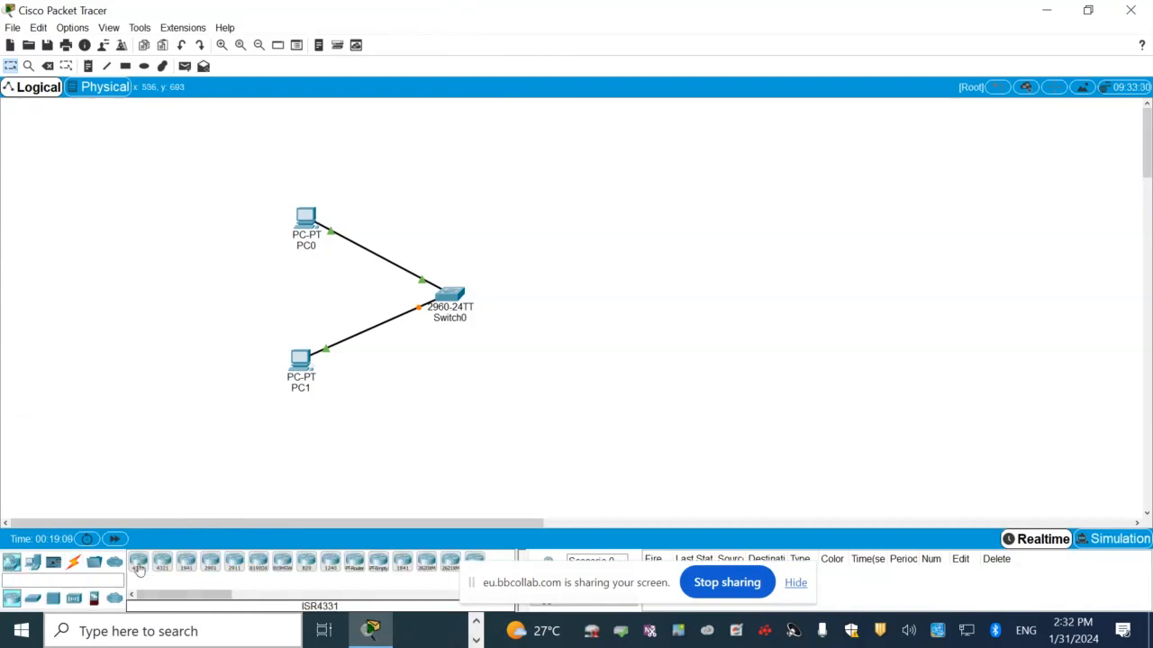
pyautogui.click(32, 598)
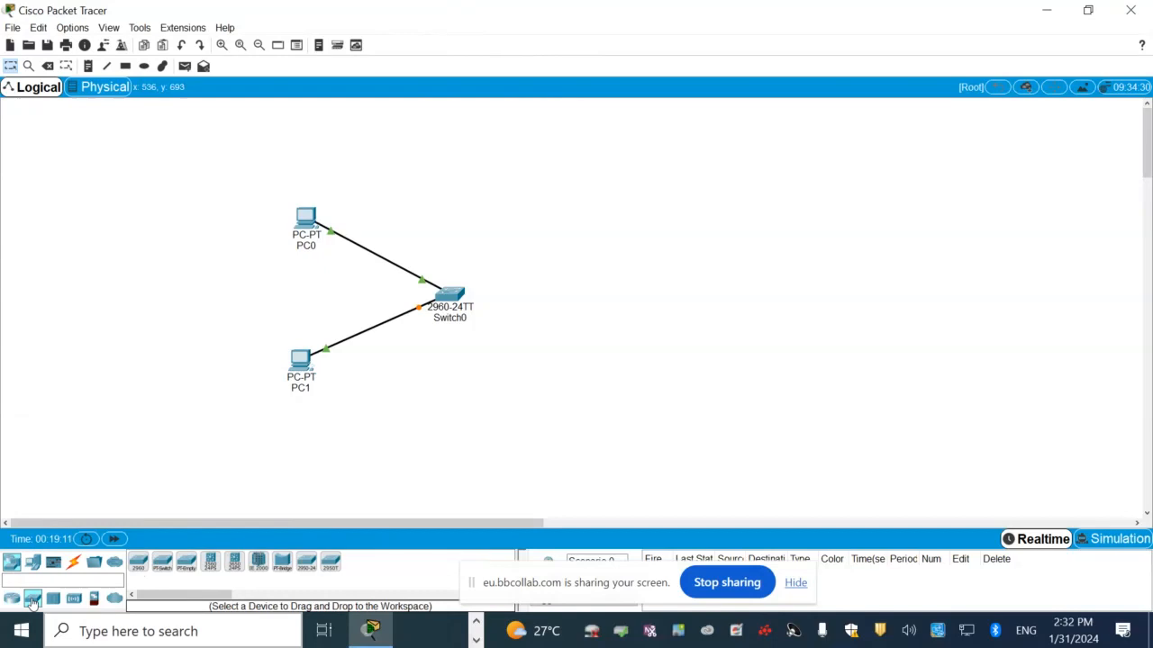
pyautogui.click(137, 566)
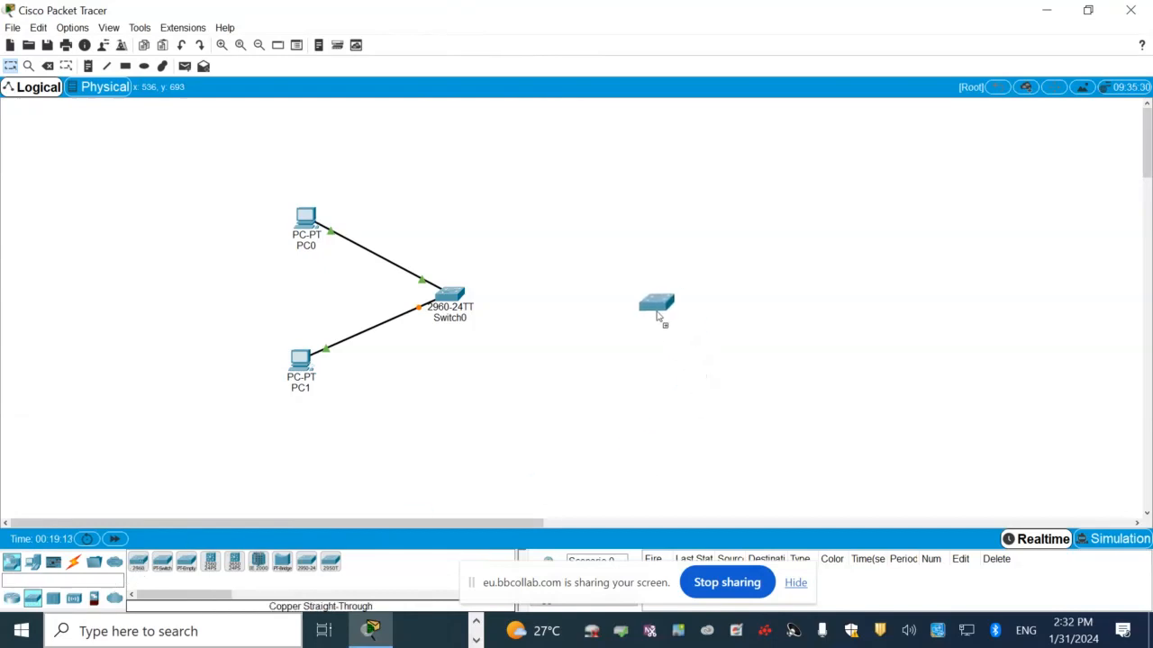
pyautogui.click(658, 312)
# Step: Connect GigabitEthernet0/1 on Switch0 to GigabitEthernet0/1 on Switch1 with a copper cross-over cable
pyautogui.click(73, 563)
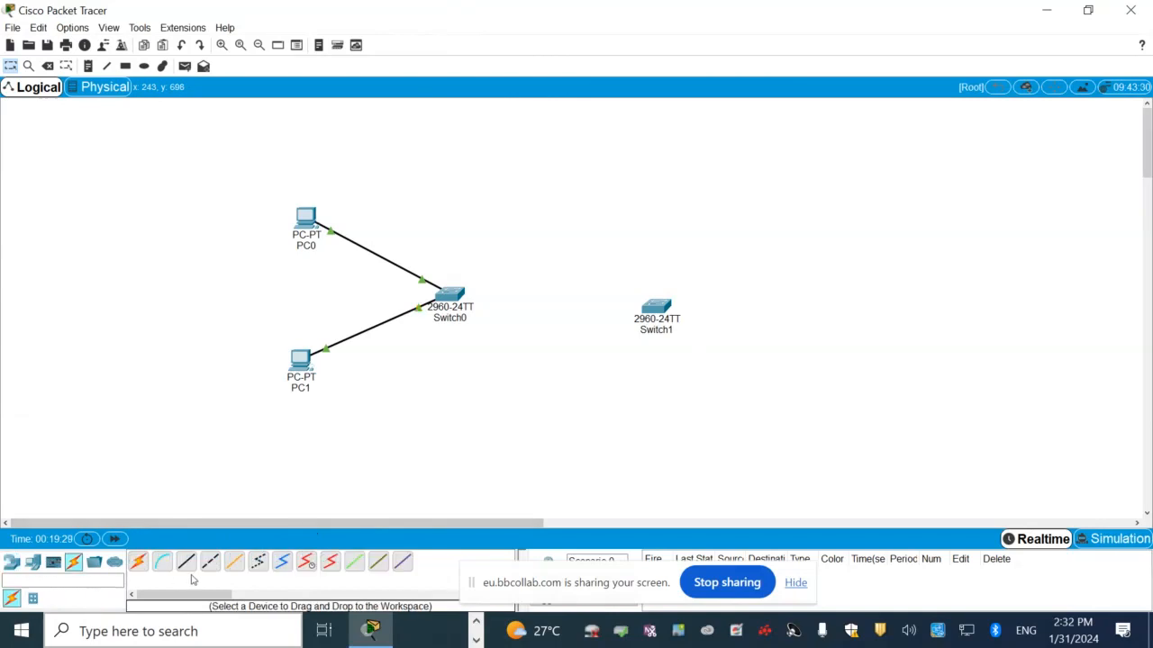
pyautogui.click(211, 562)
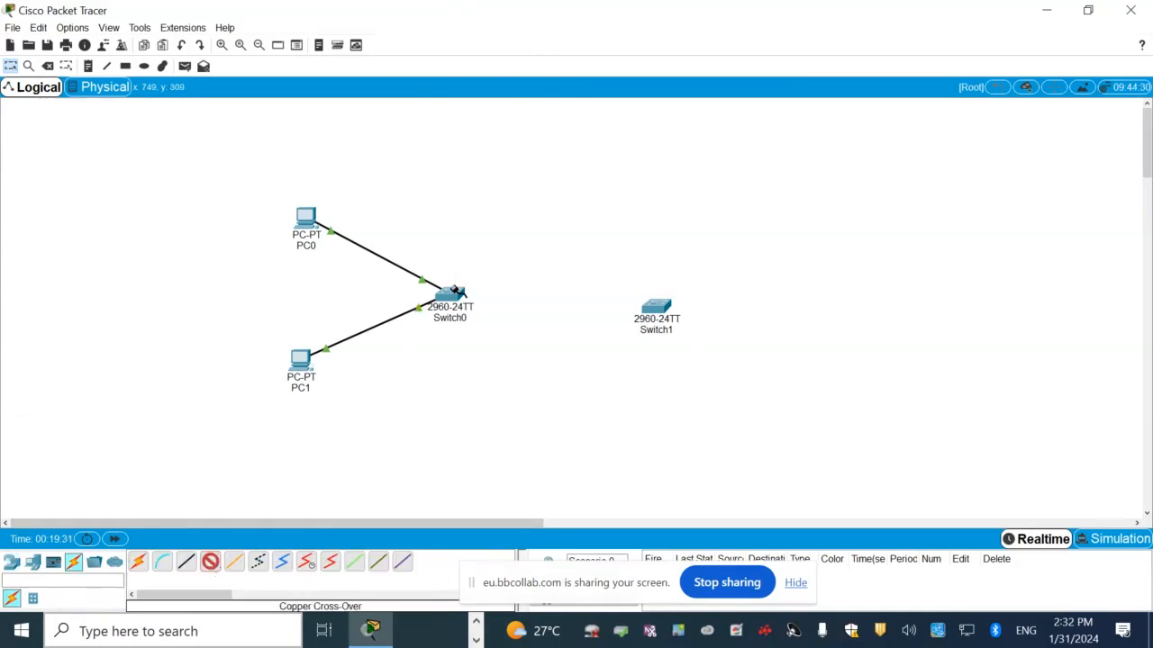
pyautogui.click(451, 293)
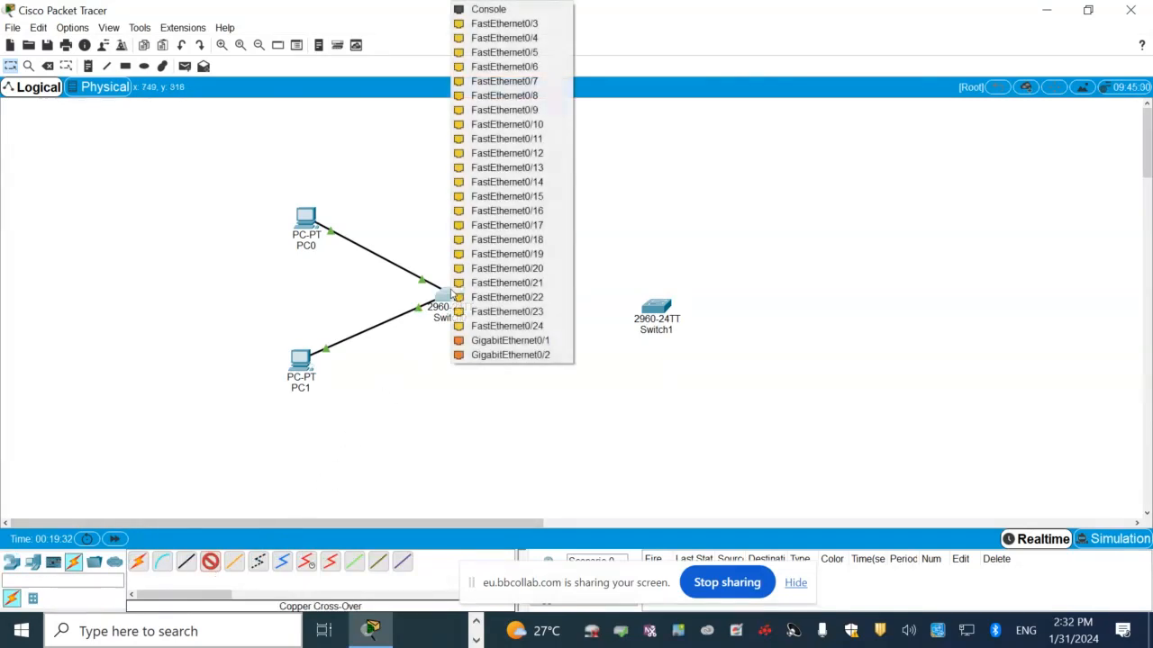
pyautogui.click(495, 342)
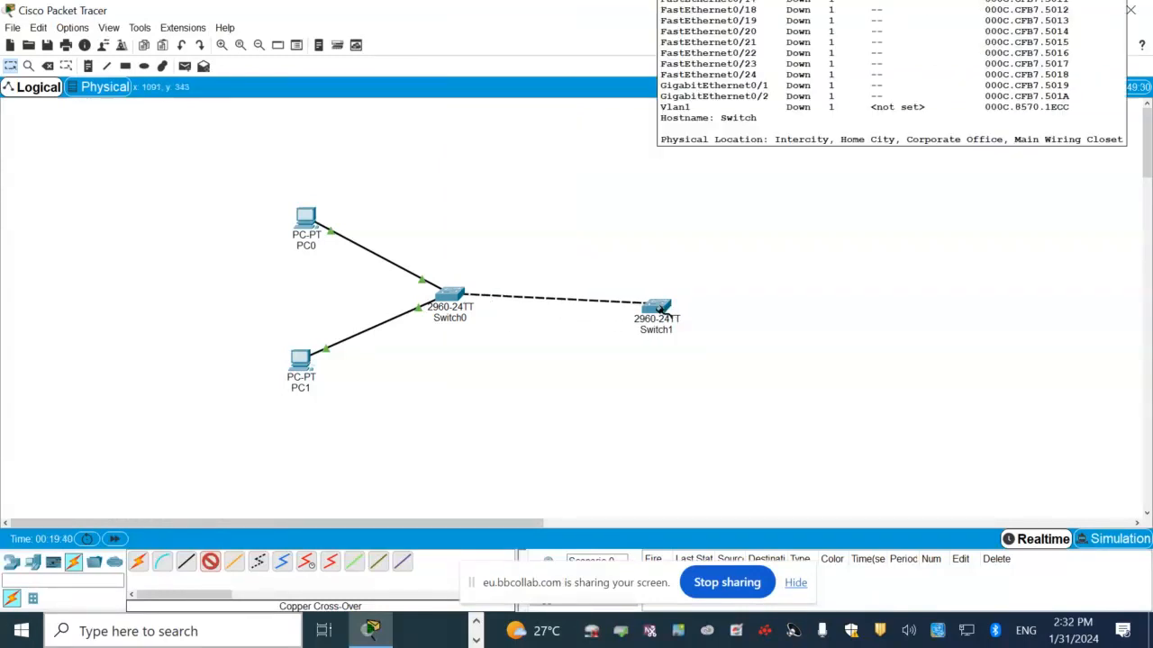
pyautogui.click(659, 309)
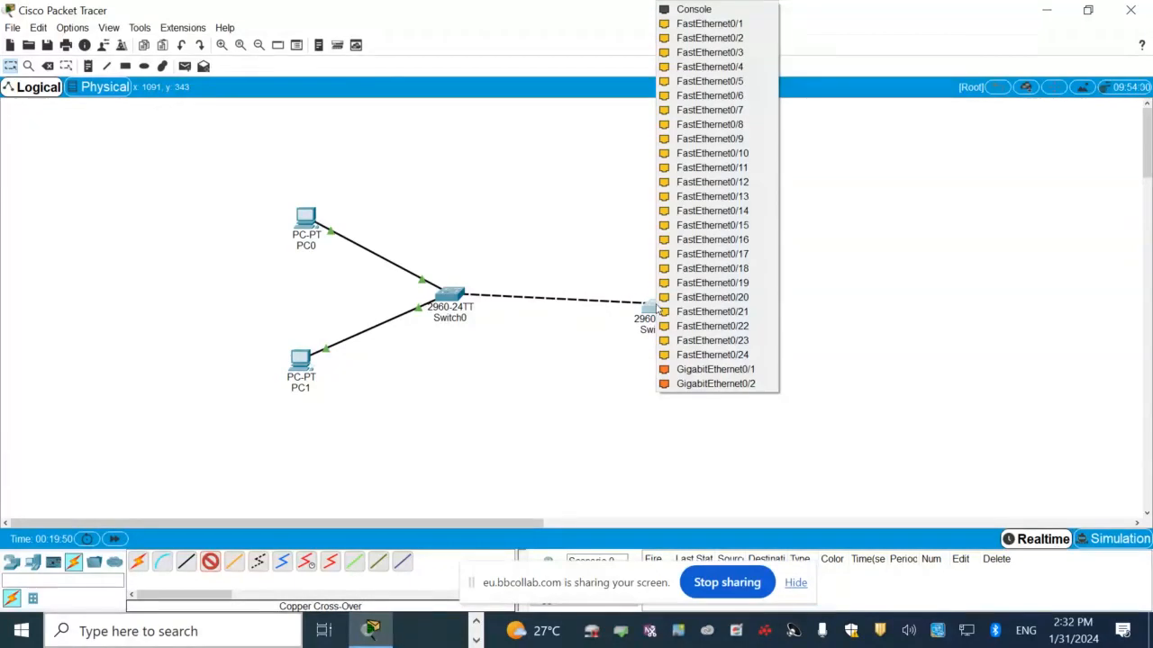
pyautogui.click(716, 369)
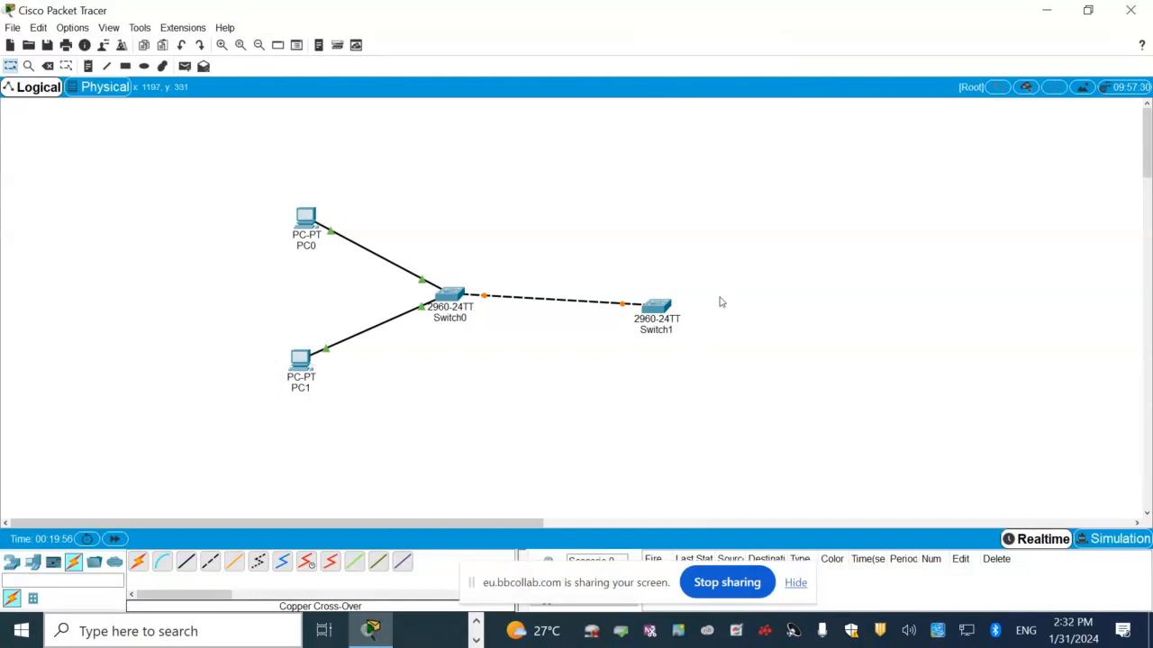
pyautogui.click(303, 239)
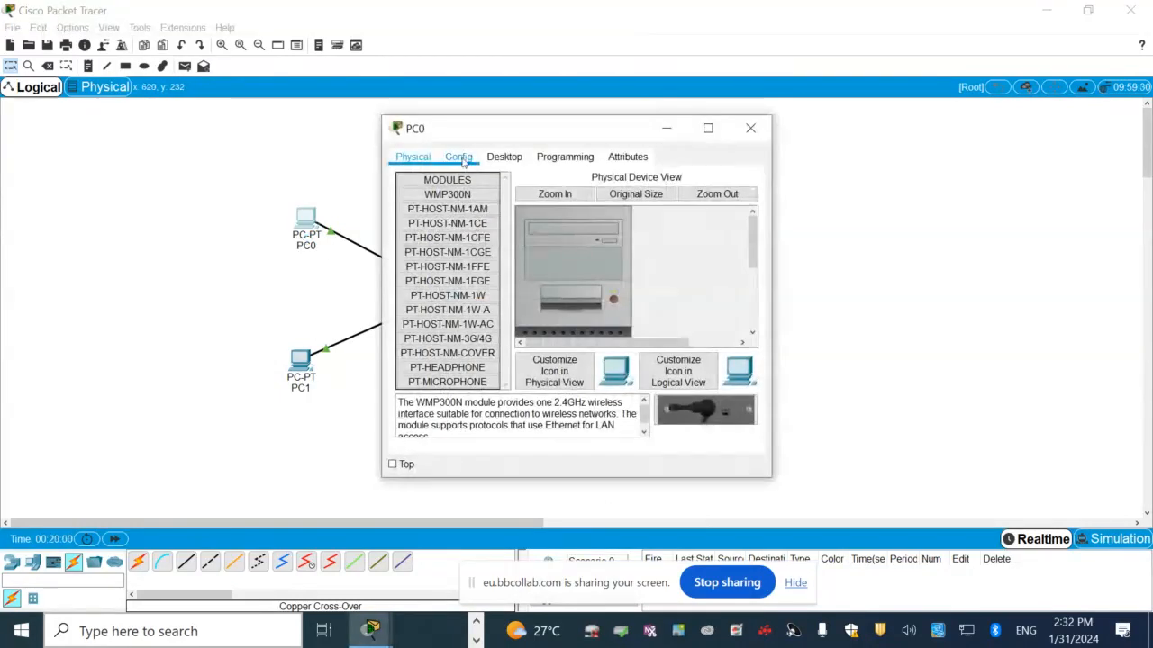
pyautogui.click(460, 159)
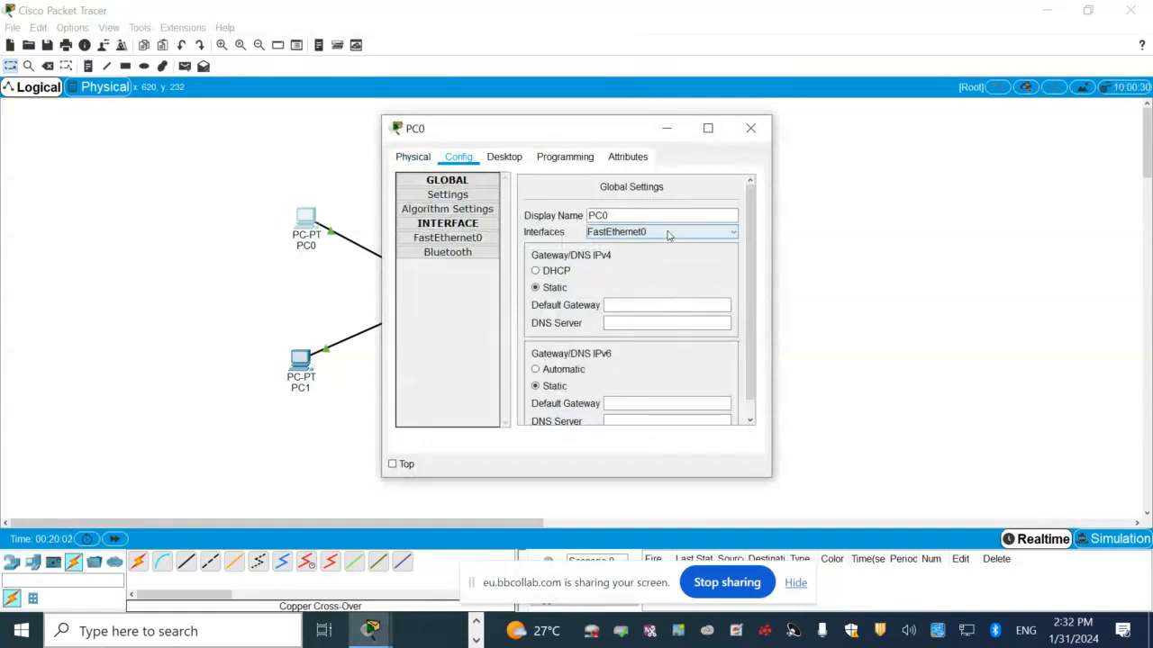
pyautogui.moveTo(603, 217); pyautogui.dragTo(613, 214)
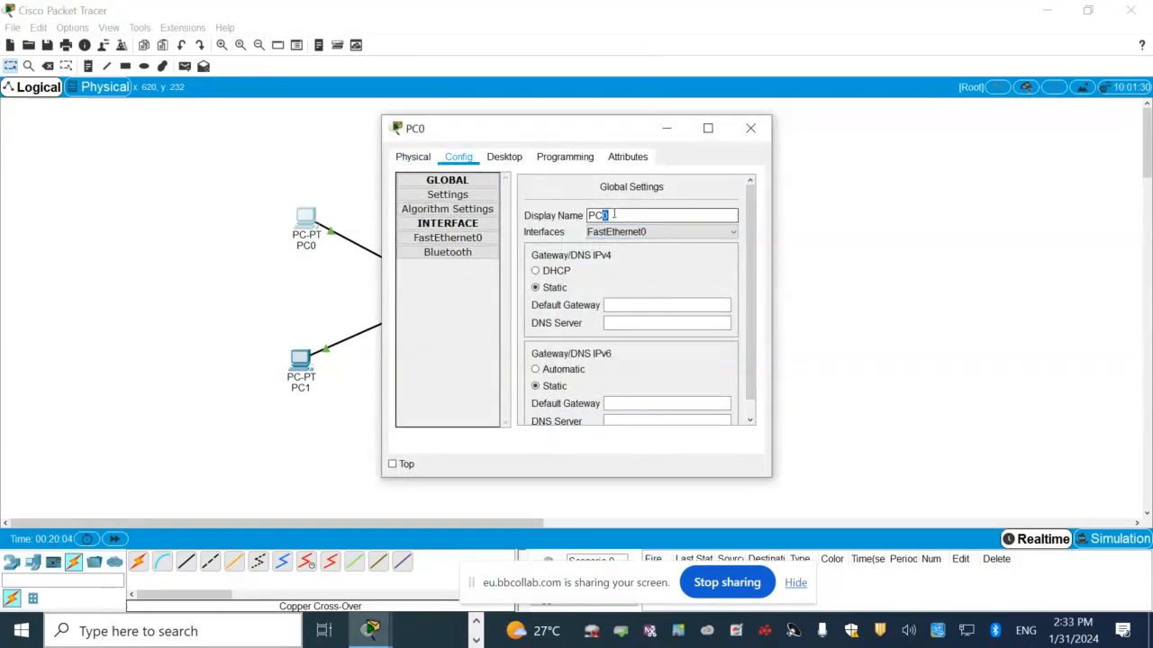
pyautogui.click(751, 128)
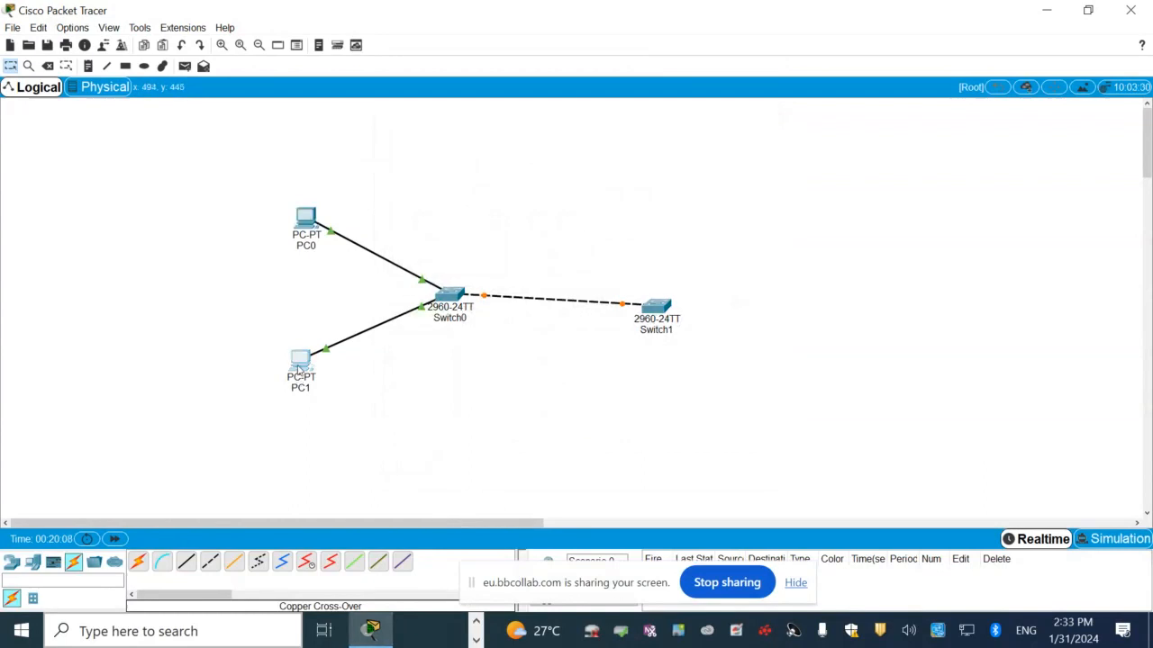
# Step: Change the display name of the lower PC, PC1, to PC2 and close its configuration window
pyautogui.click(300, 369)
pyautogui.click(459, 157)
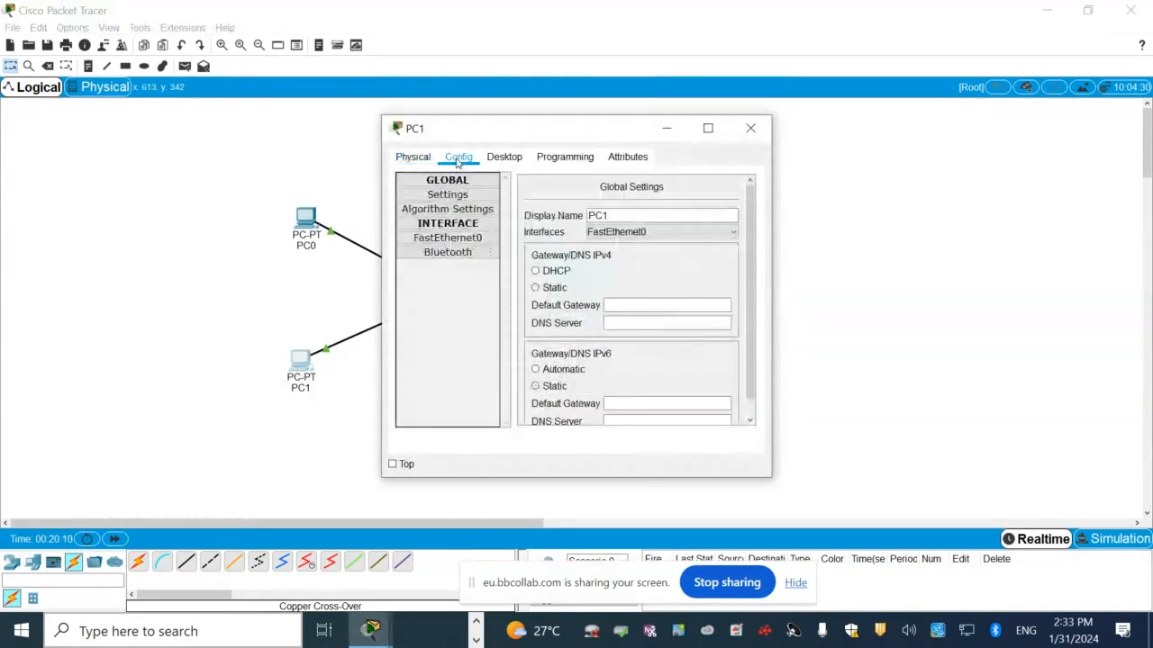
pyautogui.click(630, 216)
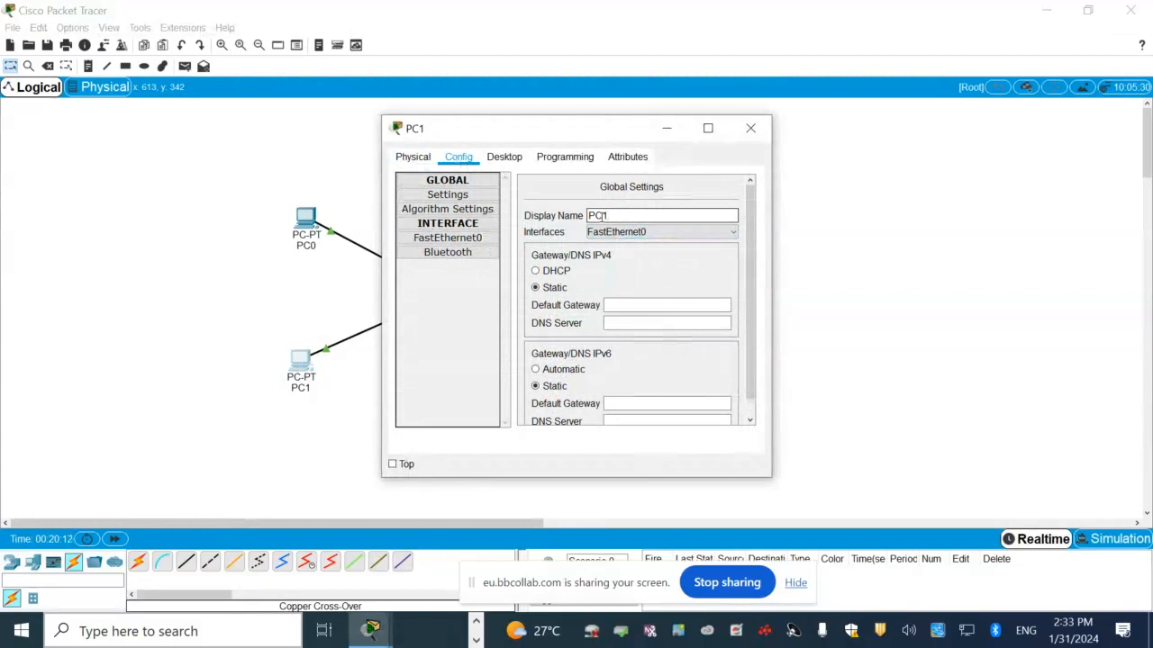
pyautogui.write('2')
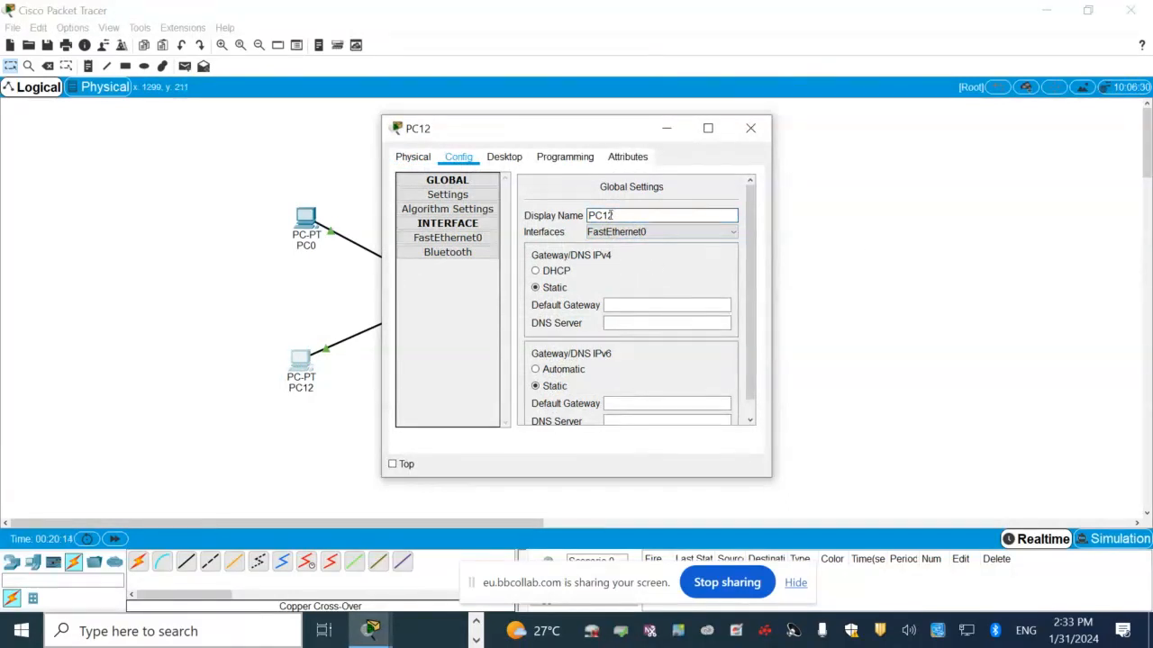
pyautogui.press('Left')
pyautogui.press('BackSpace')
pyautogui.press('BackSpace')
pyautogui.write('C')
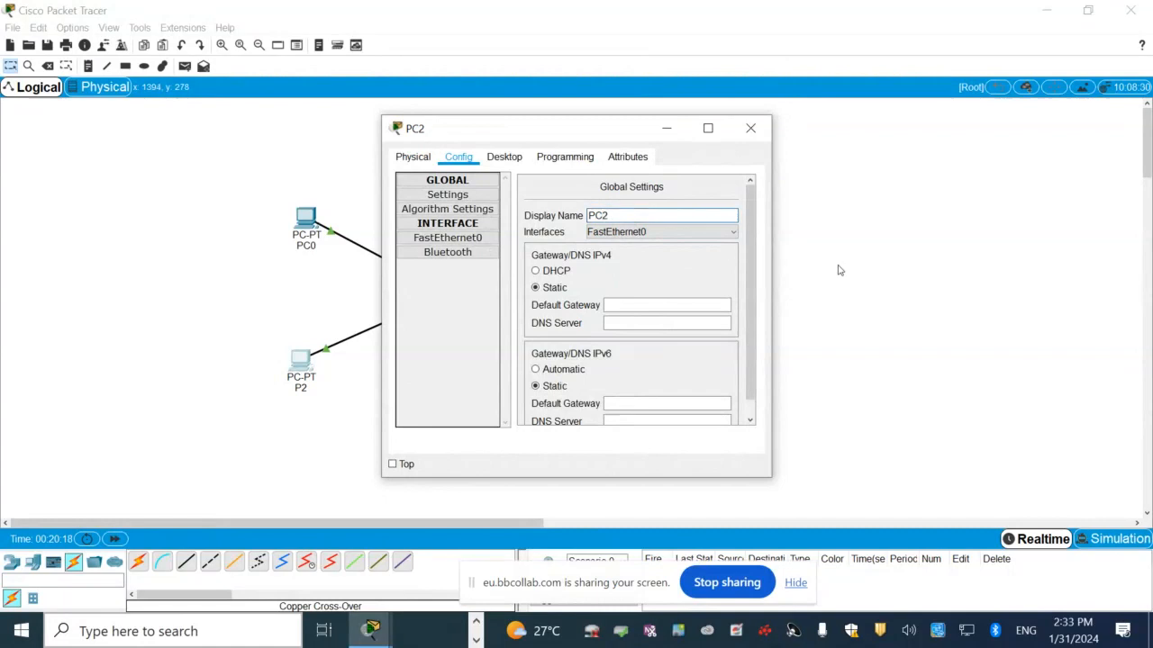
pyautogui.click(750, 128)
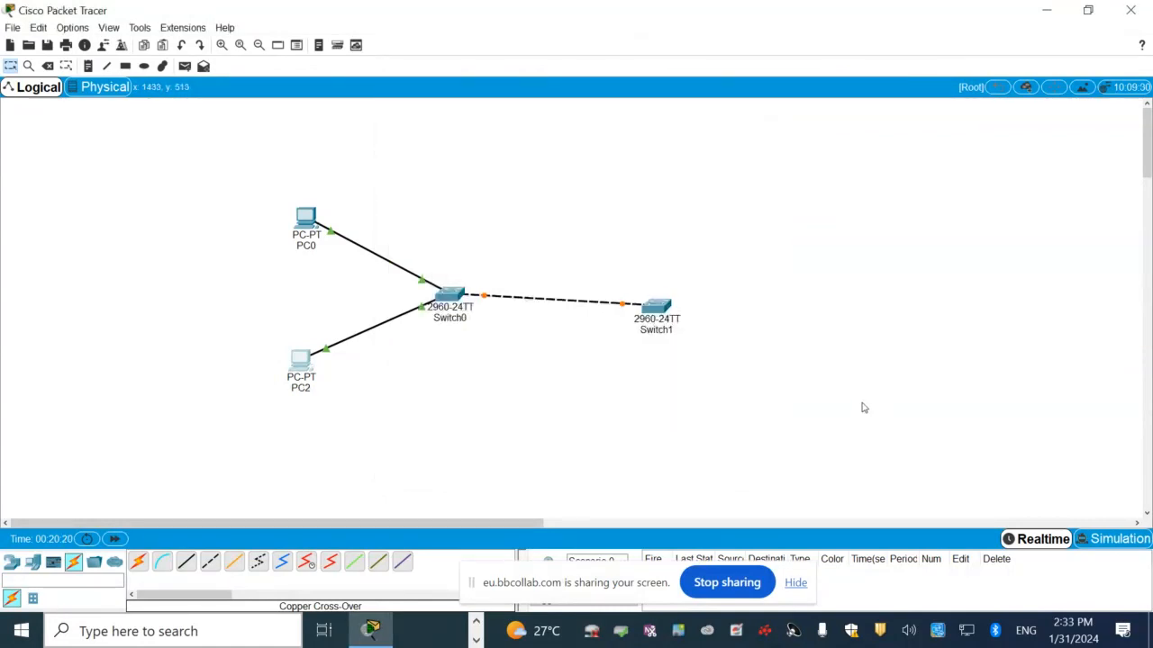
# Step: Run ipconfig /all in PC0's Command Prompt, page through the full output in an enlarged window and close it
pyautogui.click(307, 219)
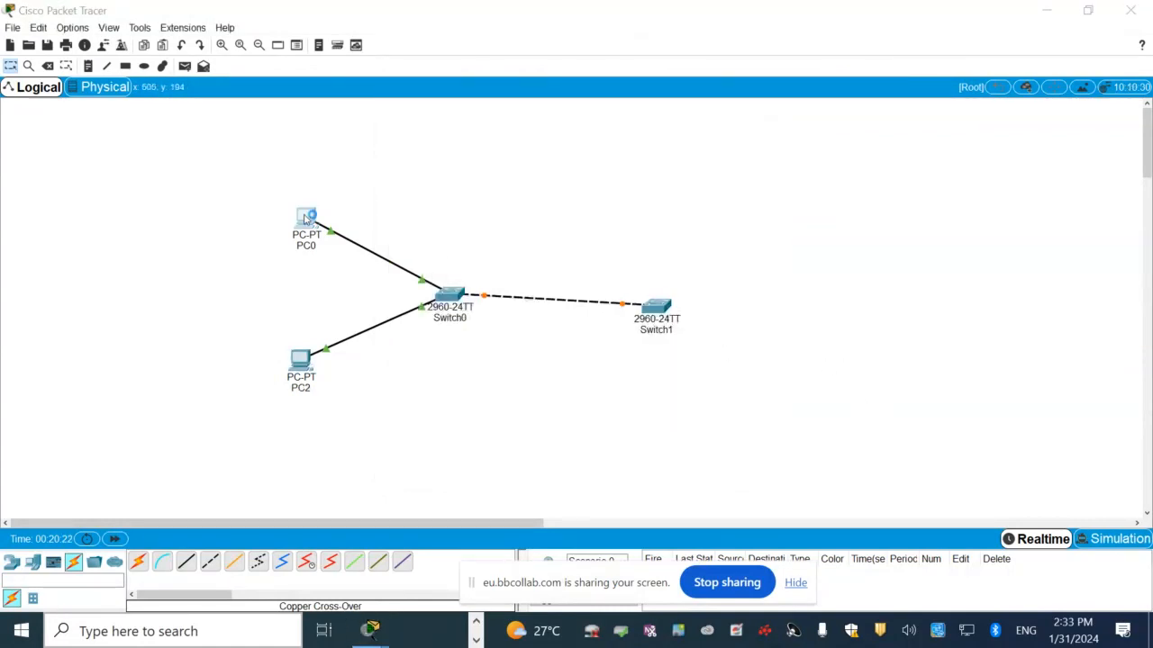
pyautogui.click(517, 160)
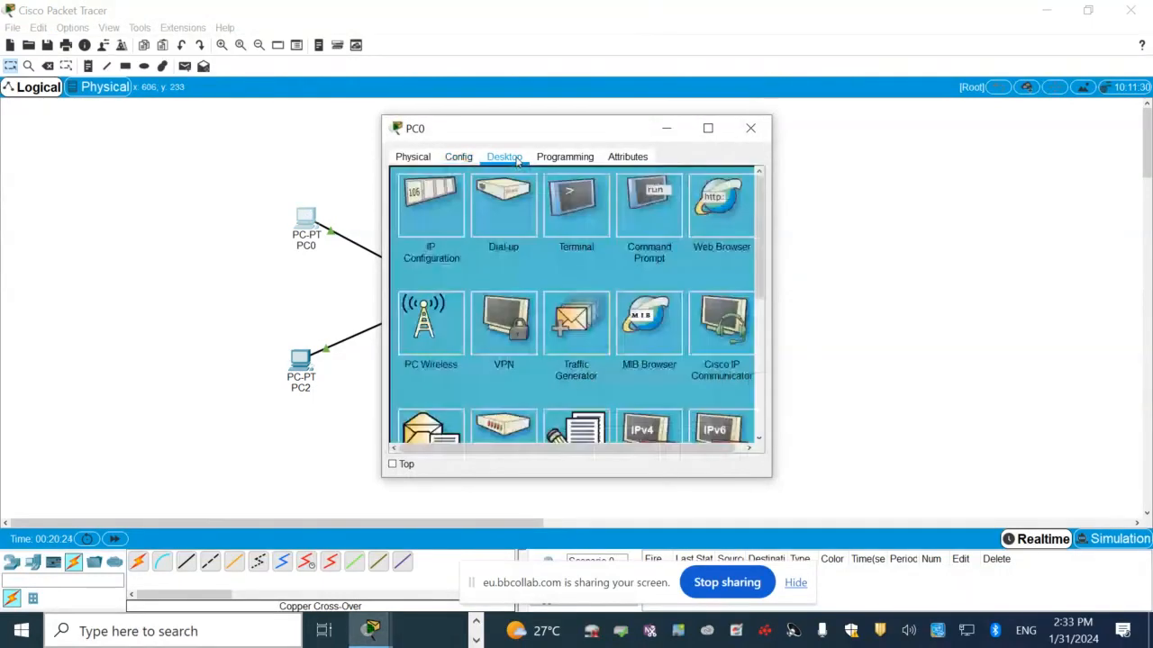
pyautogui.click(661, 209)
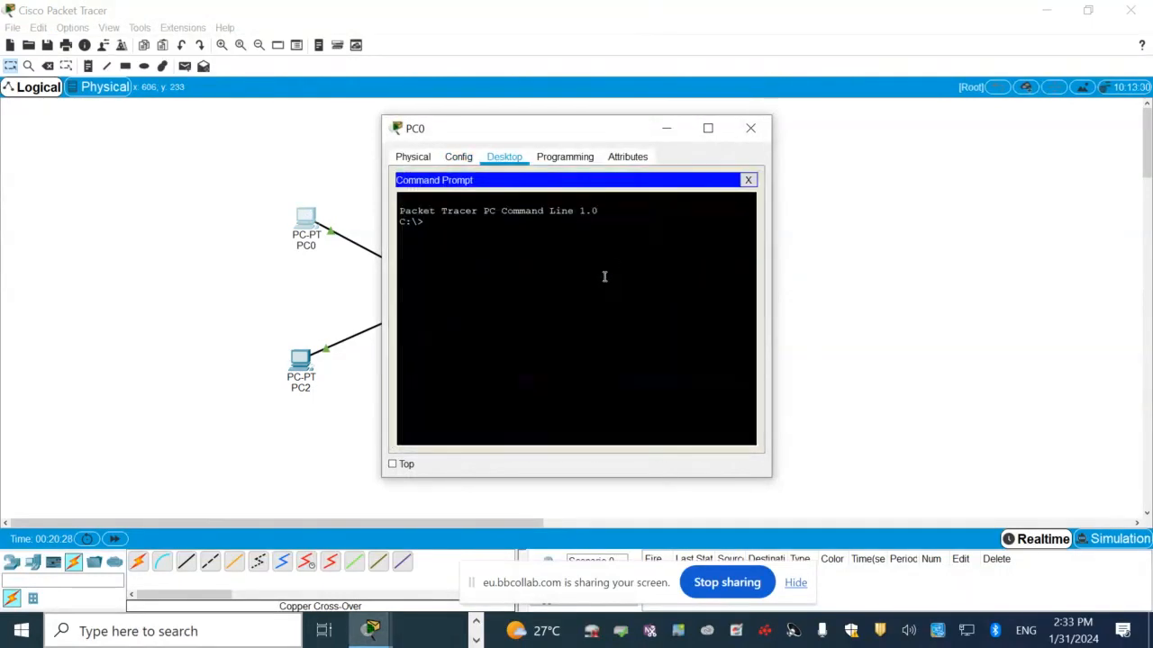
pyautogui.write('ipconfig /all')
pyautogui.press('Return')
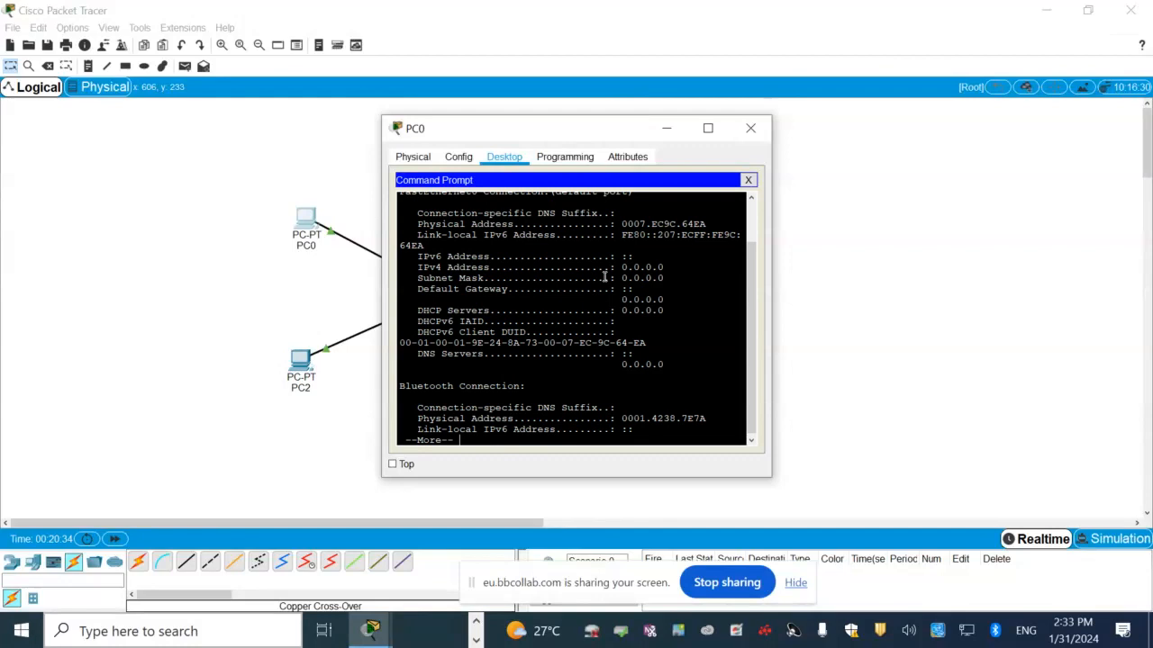
pyautogui.click(708, 128)
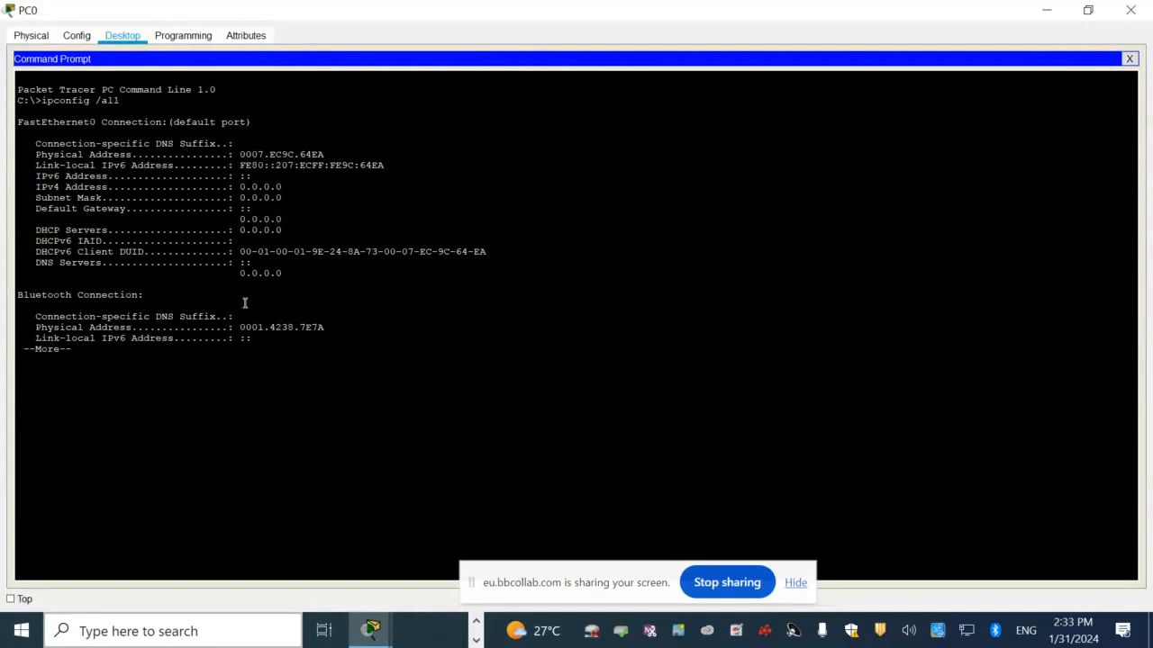
pyautogui.press('space')
pyautogui.press('Up')
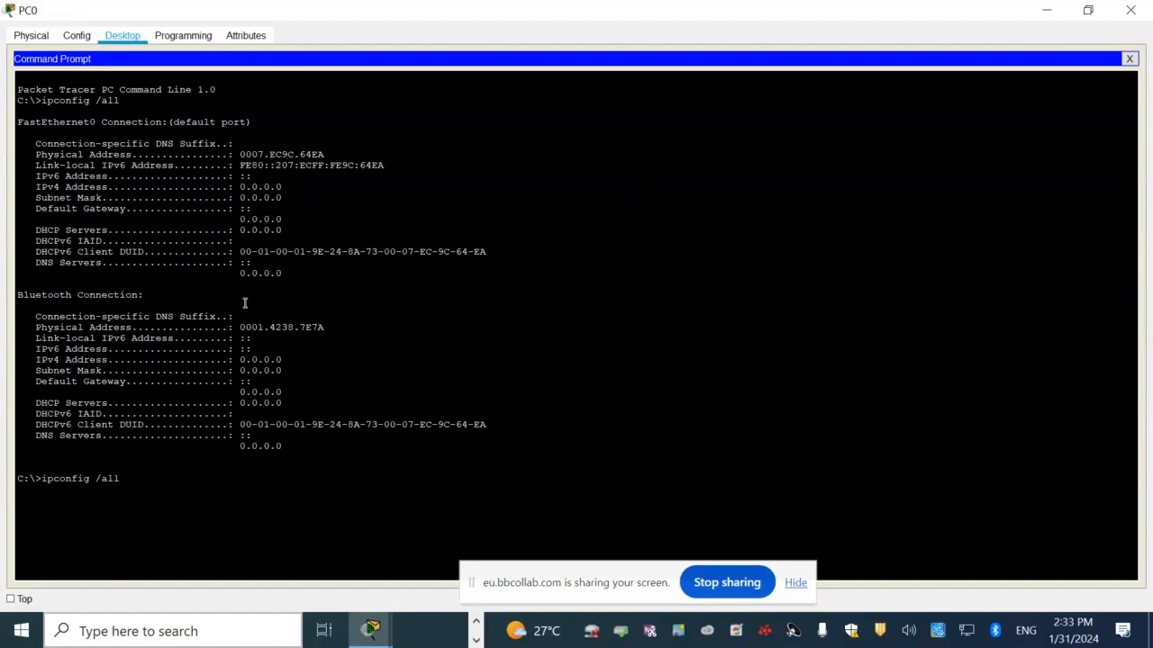
pyautogui.click(1146, 8)
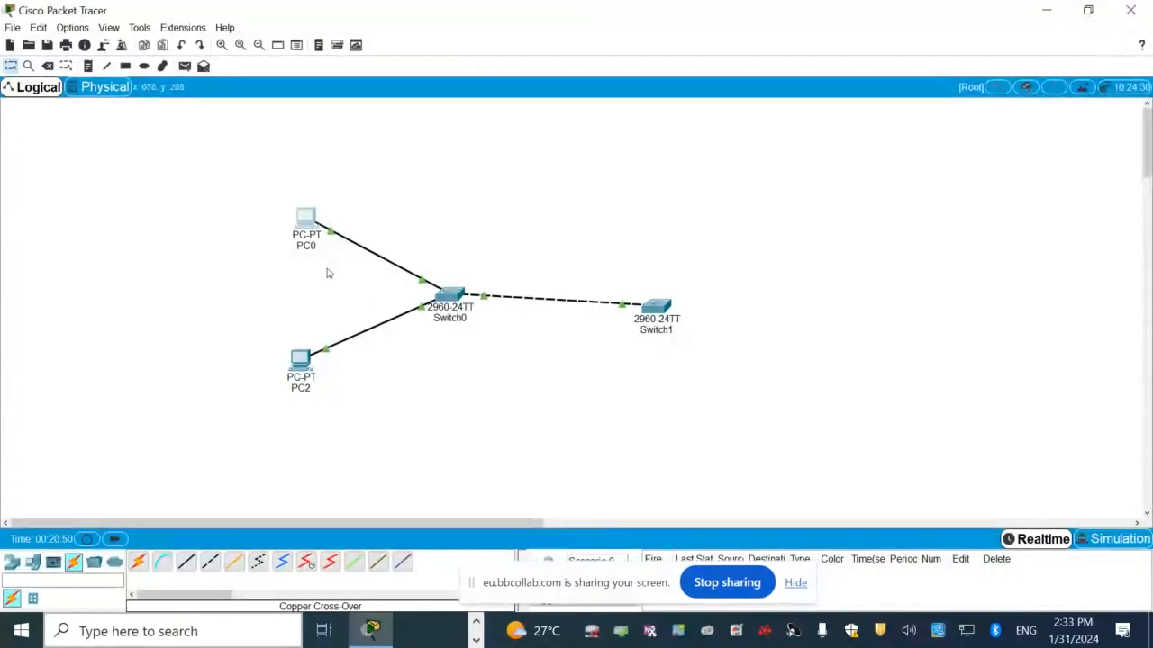
# Step: Reopen PC0's Command Prompt and rerun ipconfig /all to list its connection details again
pyautogui.click(308, 219)
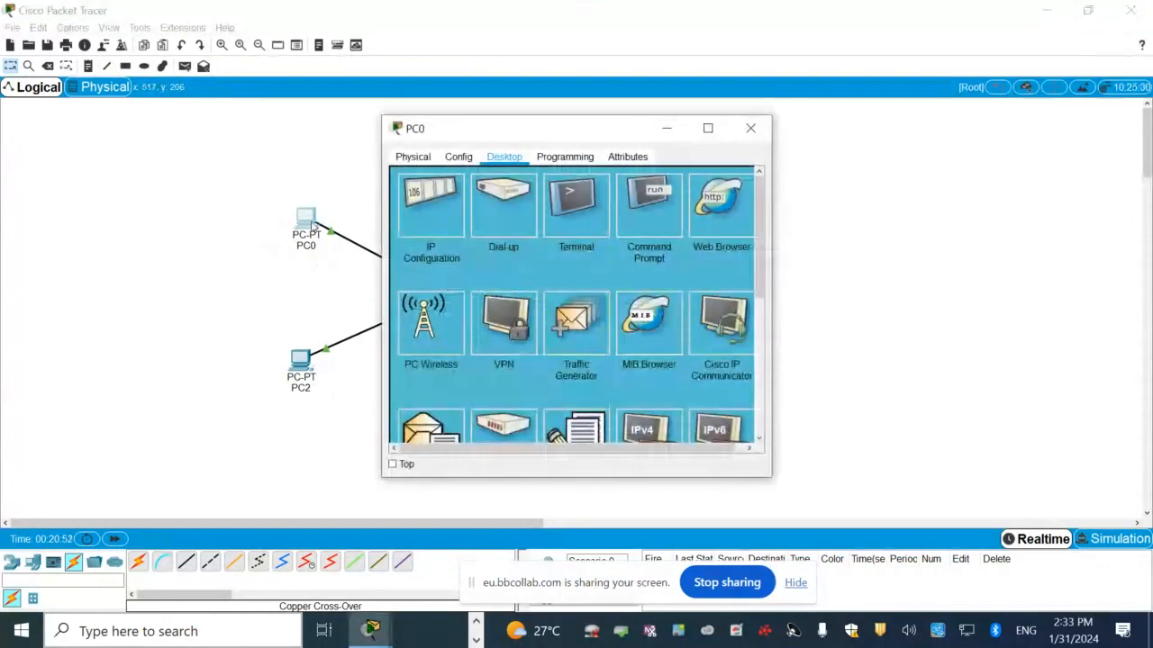
pyautogui.click(648, 211)
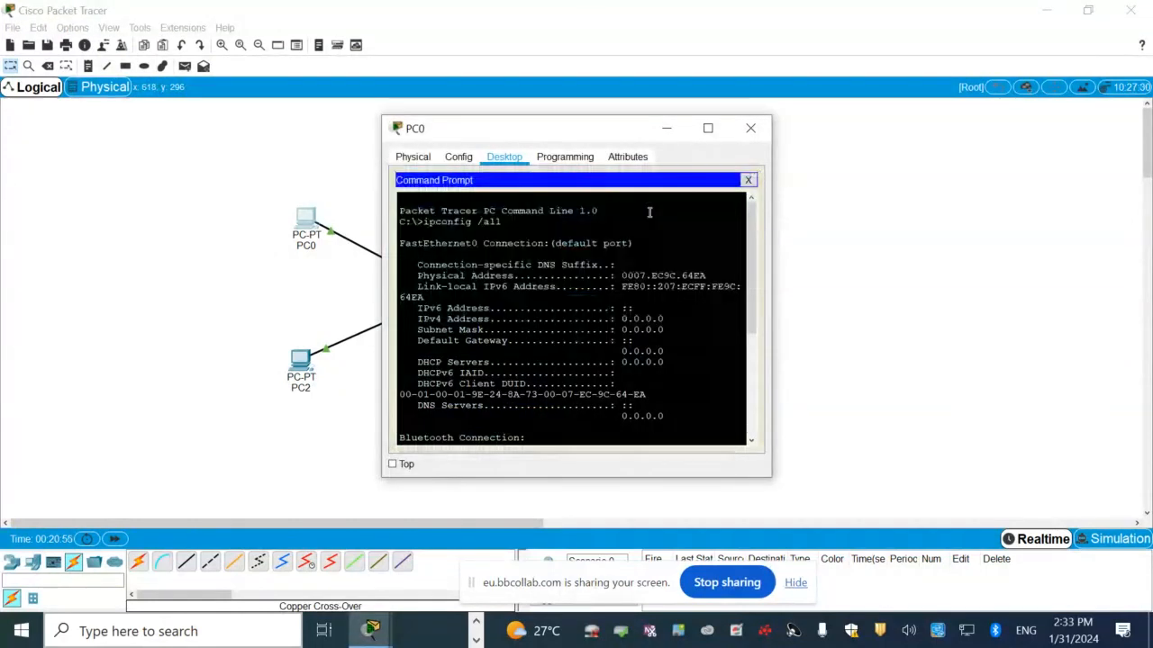
pyautogui.scroll(-2, 649, 213)
pyautogui.press('Return')
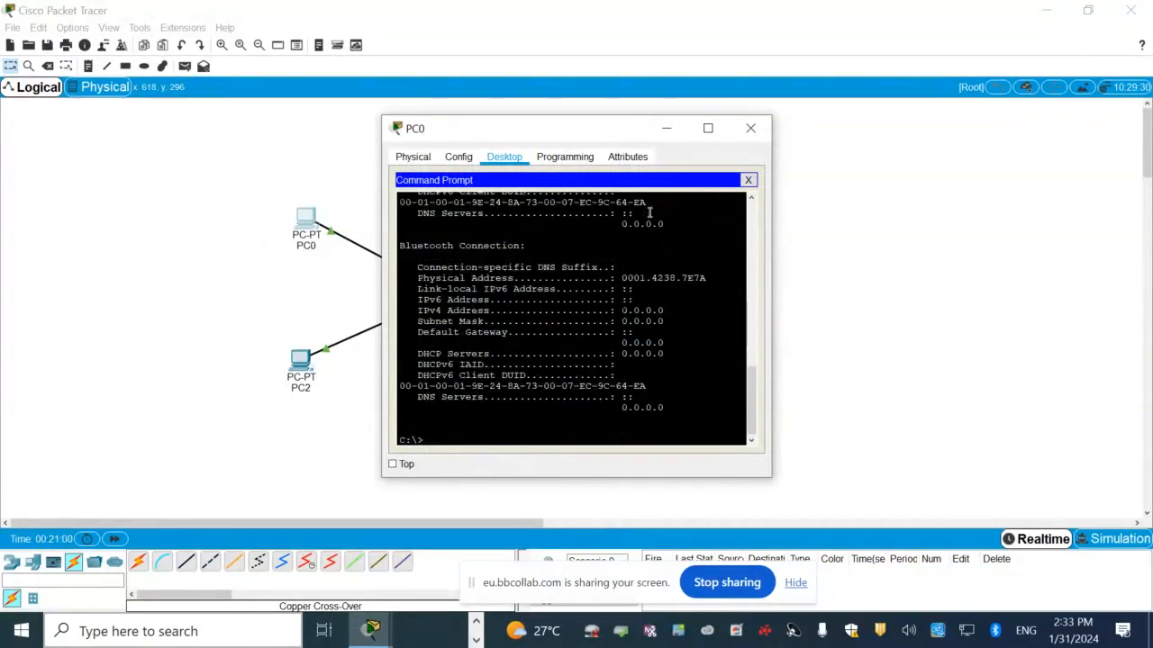
pyautogui.press('Up')
pyautogui.press('Return')
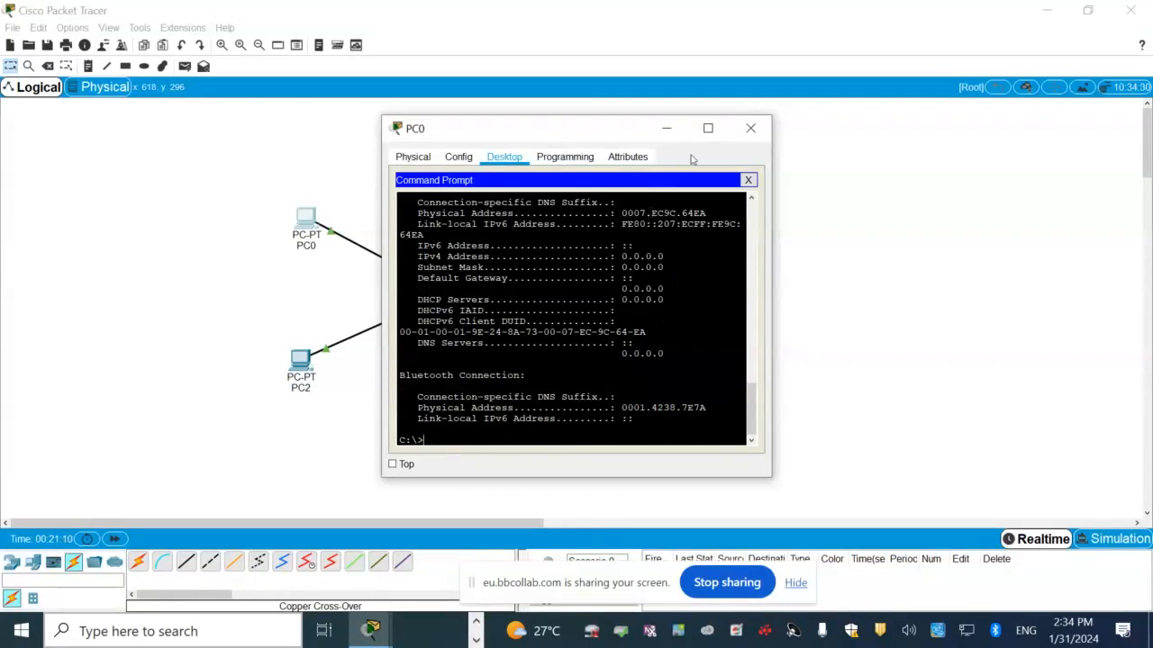
# Step: Examine the physical addresses of PC0's Bluetooth and FastEthernet0 connections in the enlarged Command Prompt, highlighting each, and close PC0's window
pyautogui.click(708, 127)
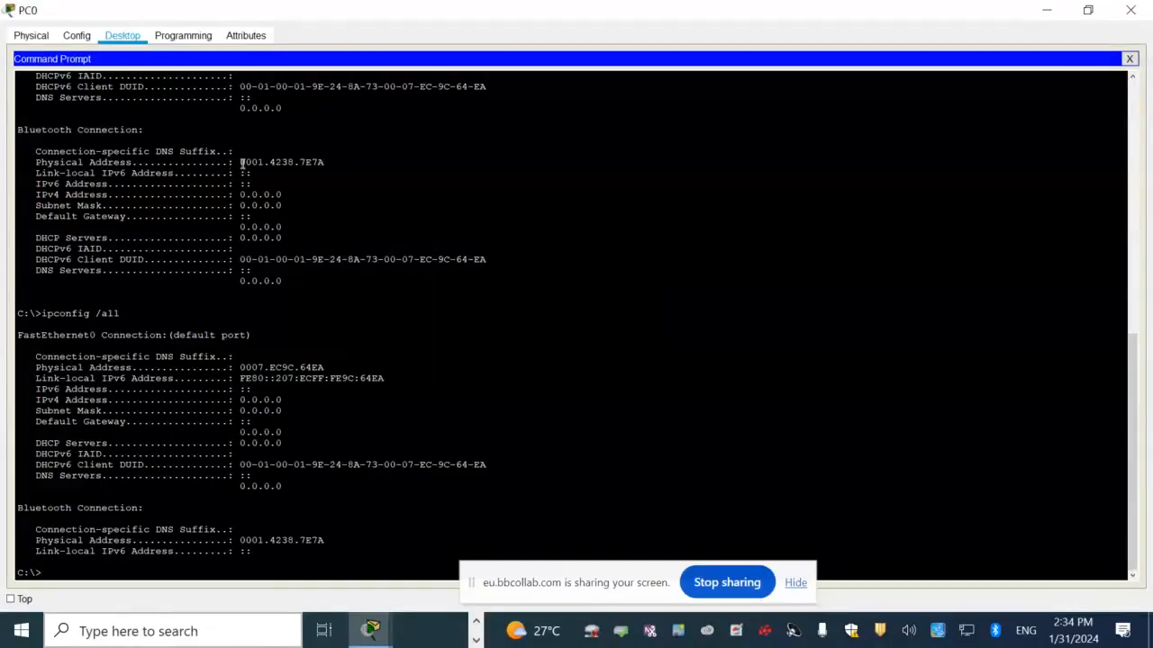
pyautogui.moveTo(240, 162); pyautogui.dragTo(342, 163)
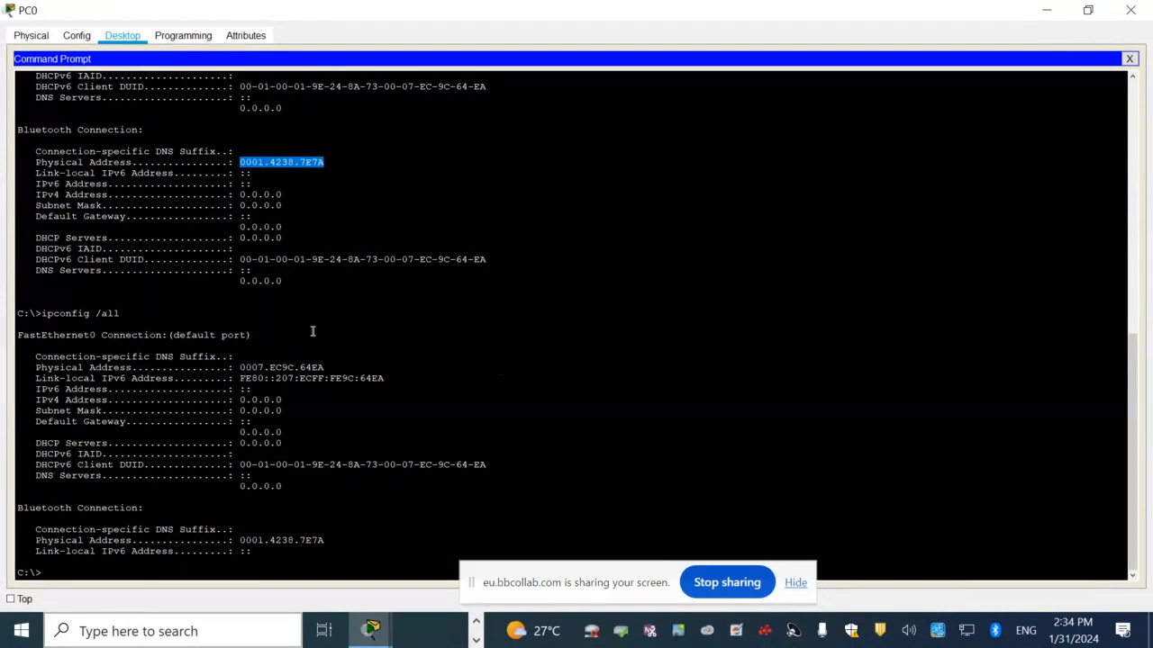
pyautogui.scroll(2, 300, 330)
pyautogui.scroll(3, 238, 324)
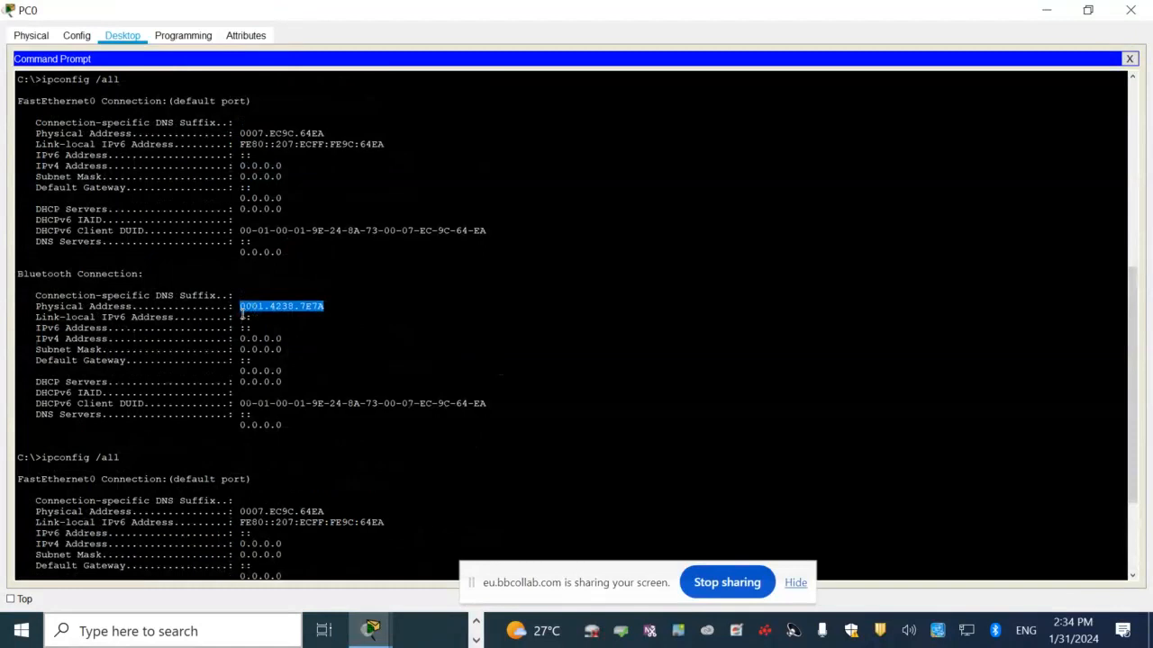
pyautogui.click(259, 171)
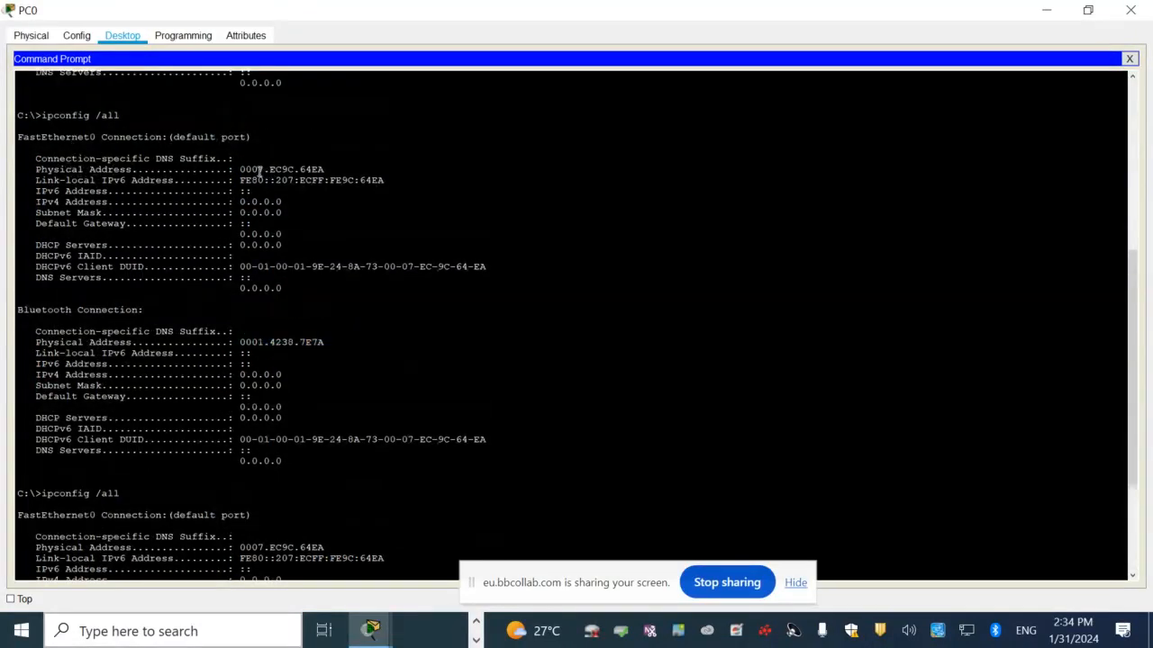
pyautogui.moveTo(239, 170); pyautogui.dragTo(339, 170)
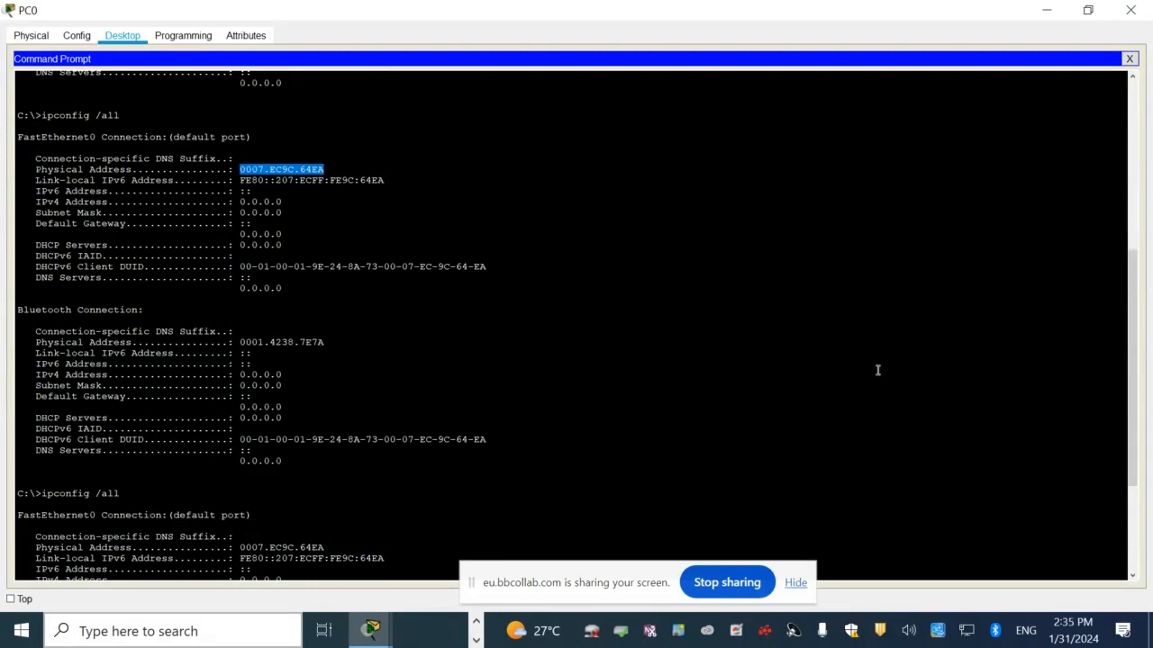
pyautogui.click(1128, 58)
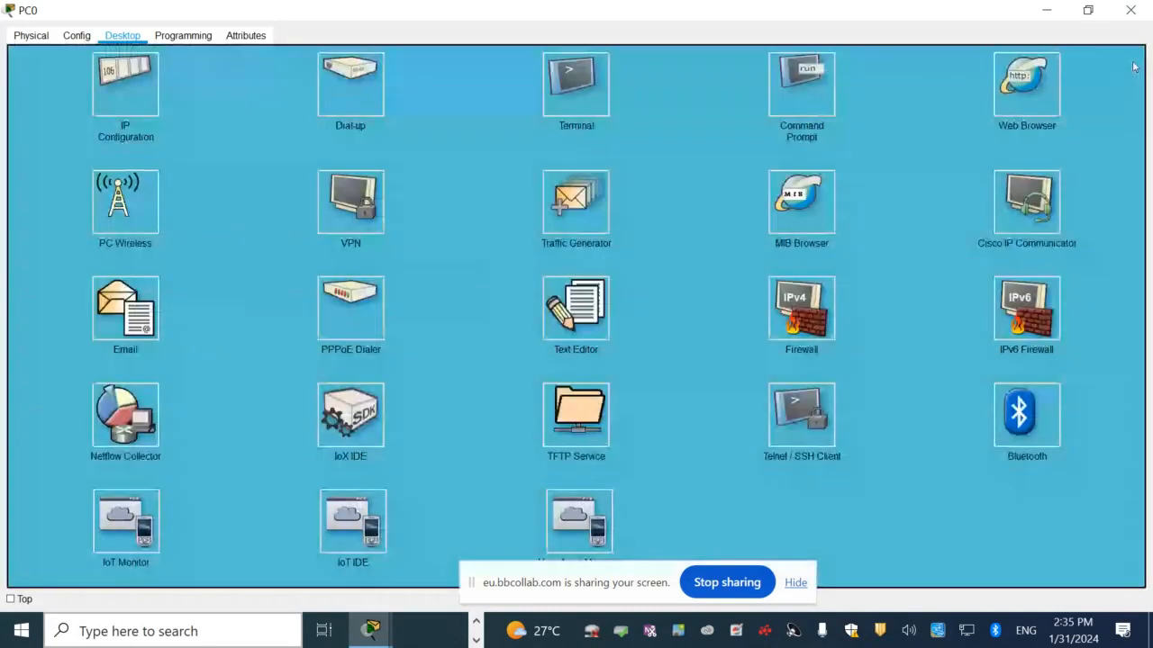
pyautogui.click(1130, 11)
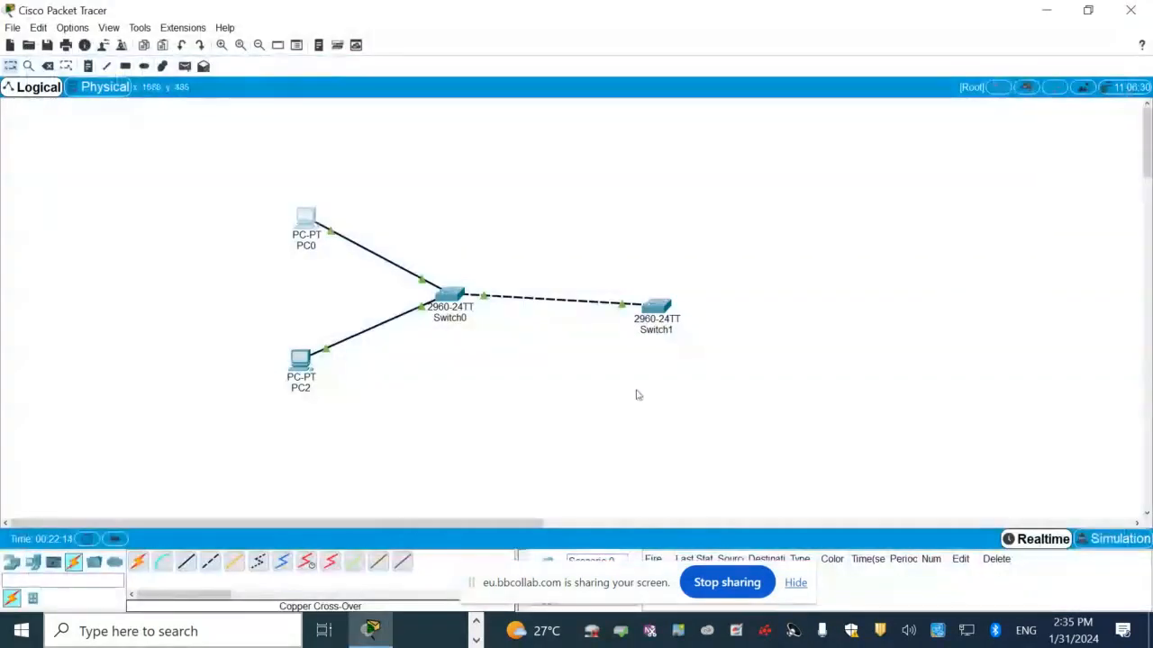
# Step: Run ipconfig /all in PC2's Command Prompt and page through to the end of the connection details
pyautogui.click(300, 362)
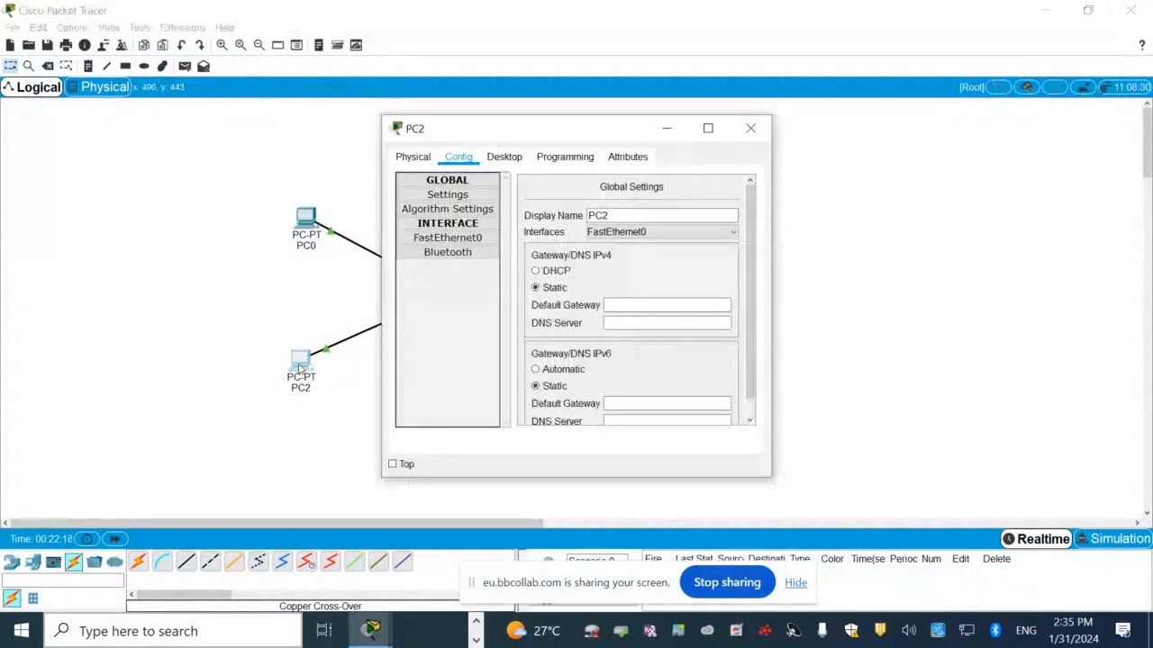
pyautogui.click(505, 159)
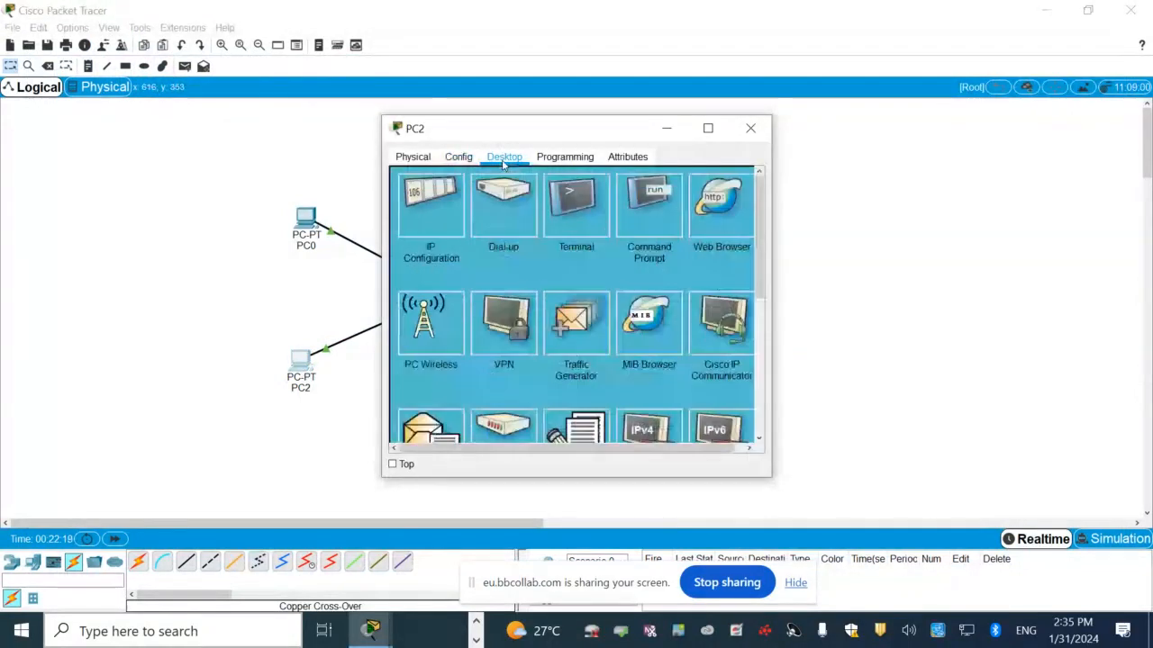
pyautogui.click(637, 210)
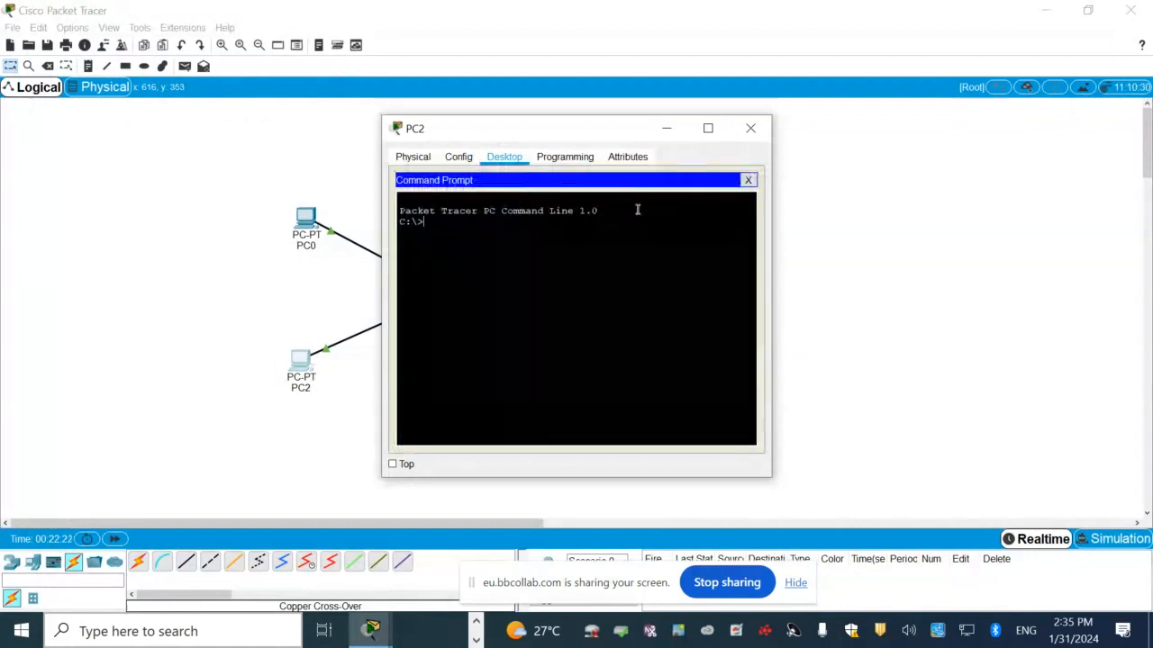
pyautogui.write('ipconfig /all')
pyautogui.press('Return')
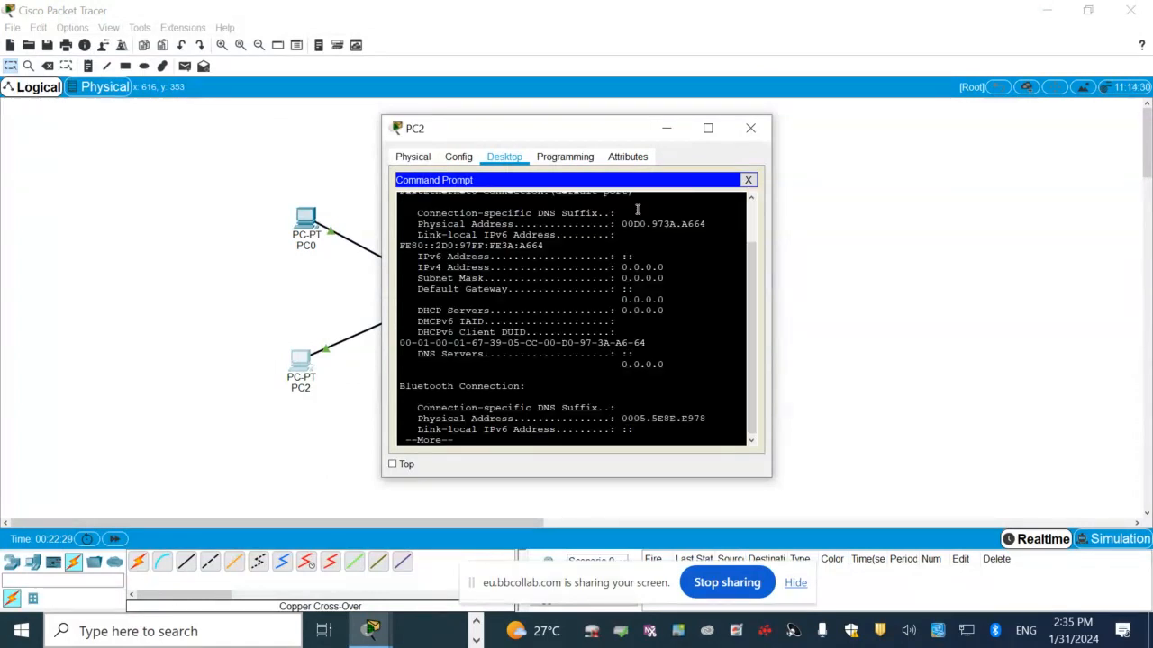
pyautogui.press('space')
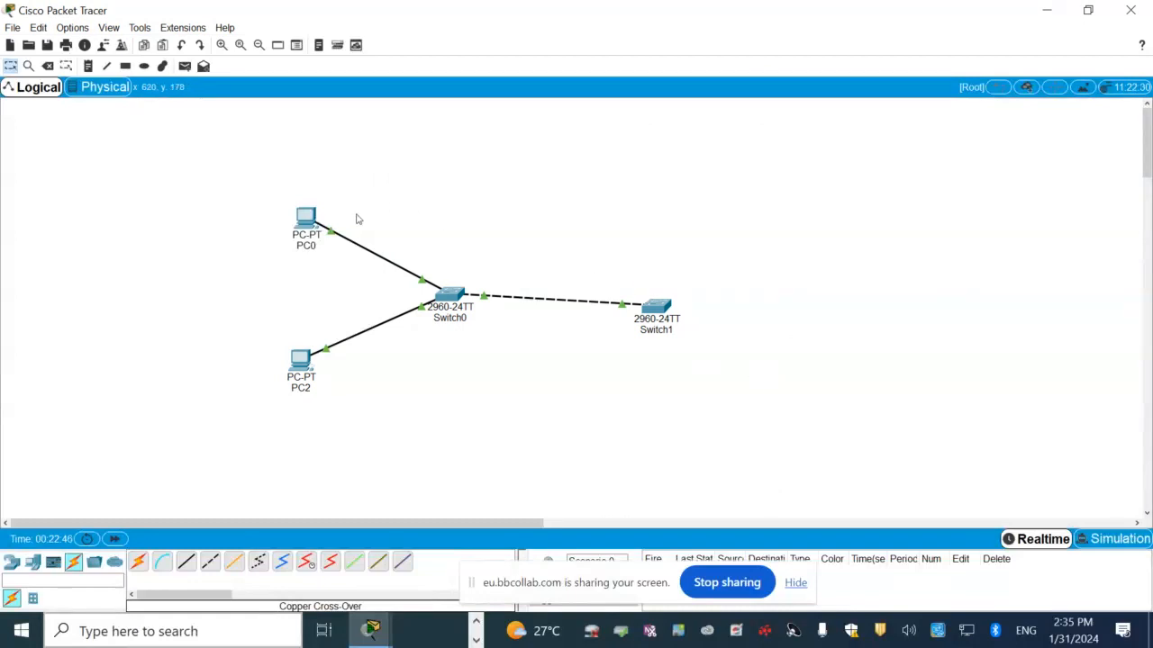
# Step: Ping the loopback address 127.0.0.1 from PC0's Command Prompt
pyautogui.click(296, 230)
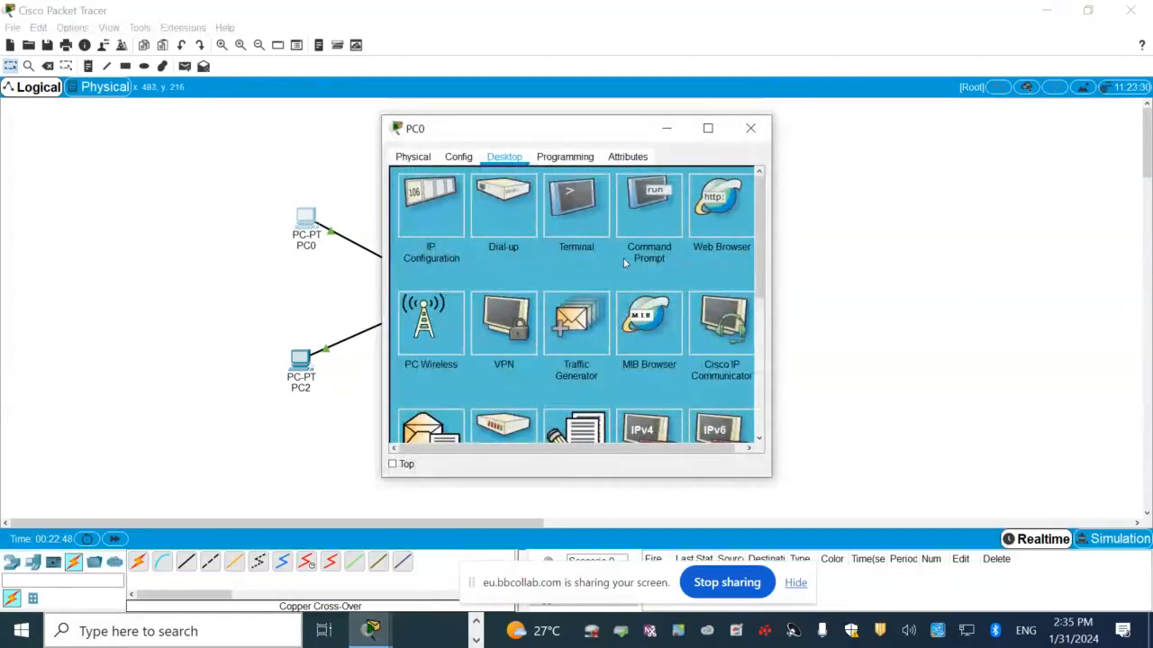
pyautogui.click(660, 210)
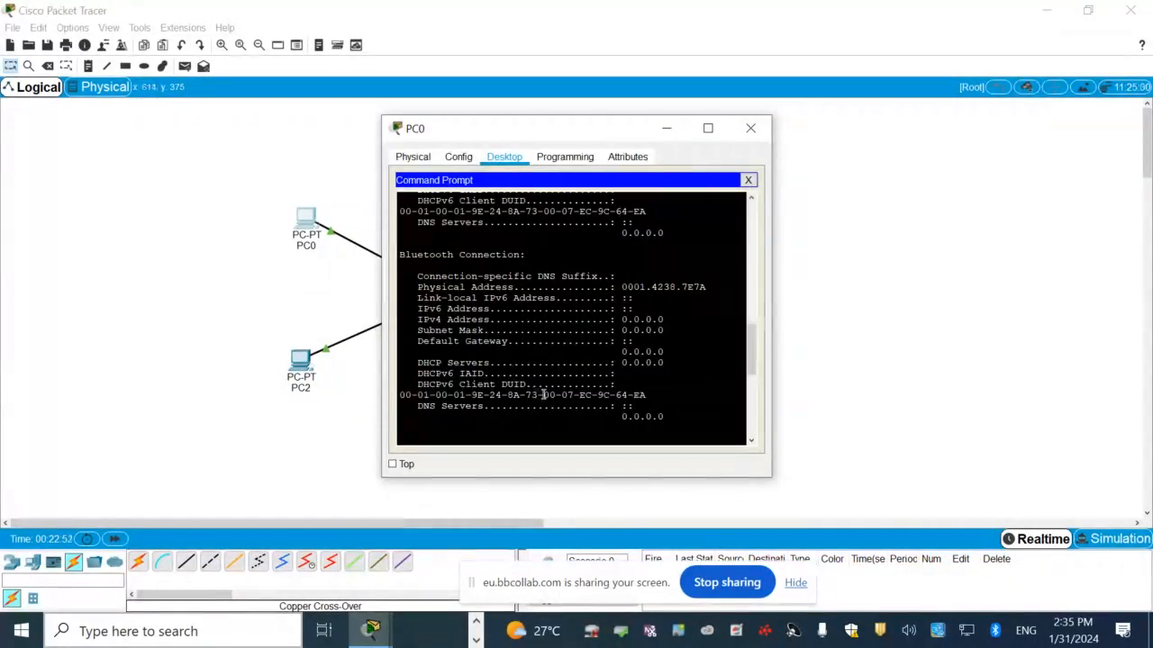
pyautogui.press('Return')
pyautogui.write('p')
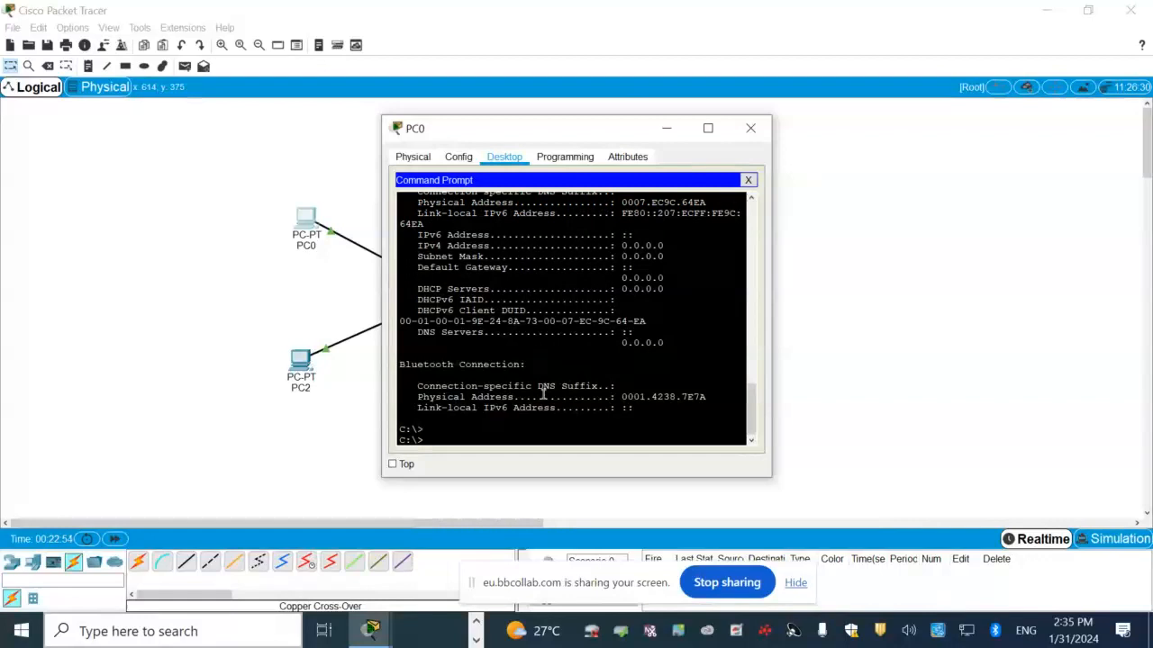
pyautogui.write('ing 127.')
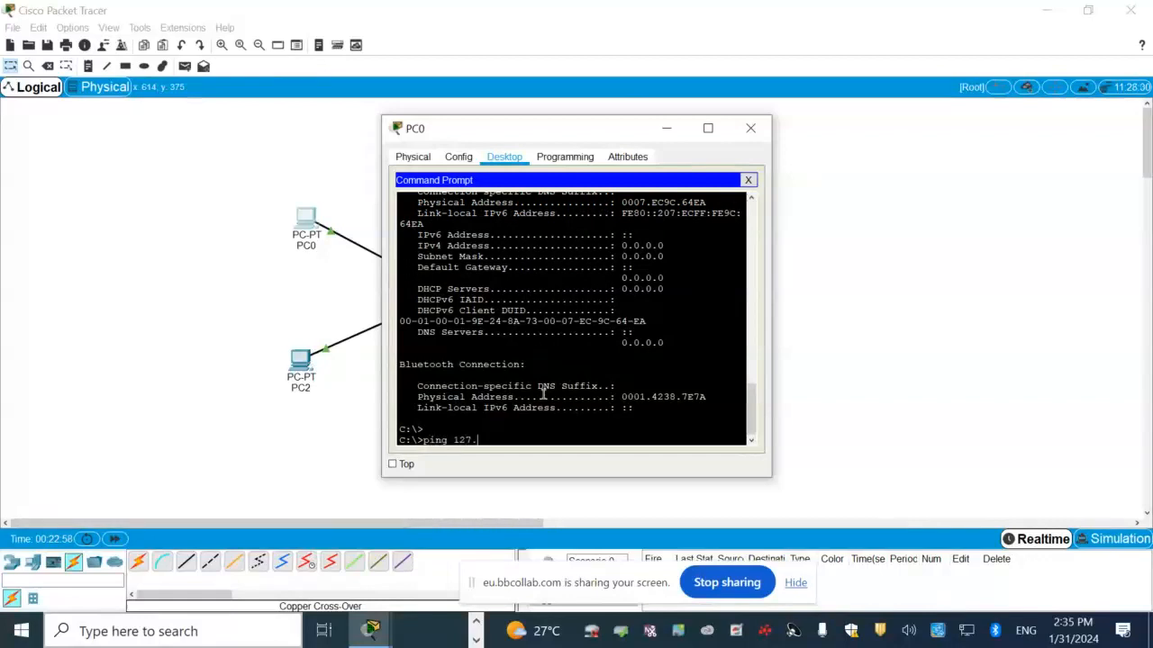
pyautogui.write('0.0.1')
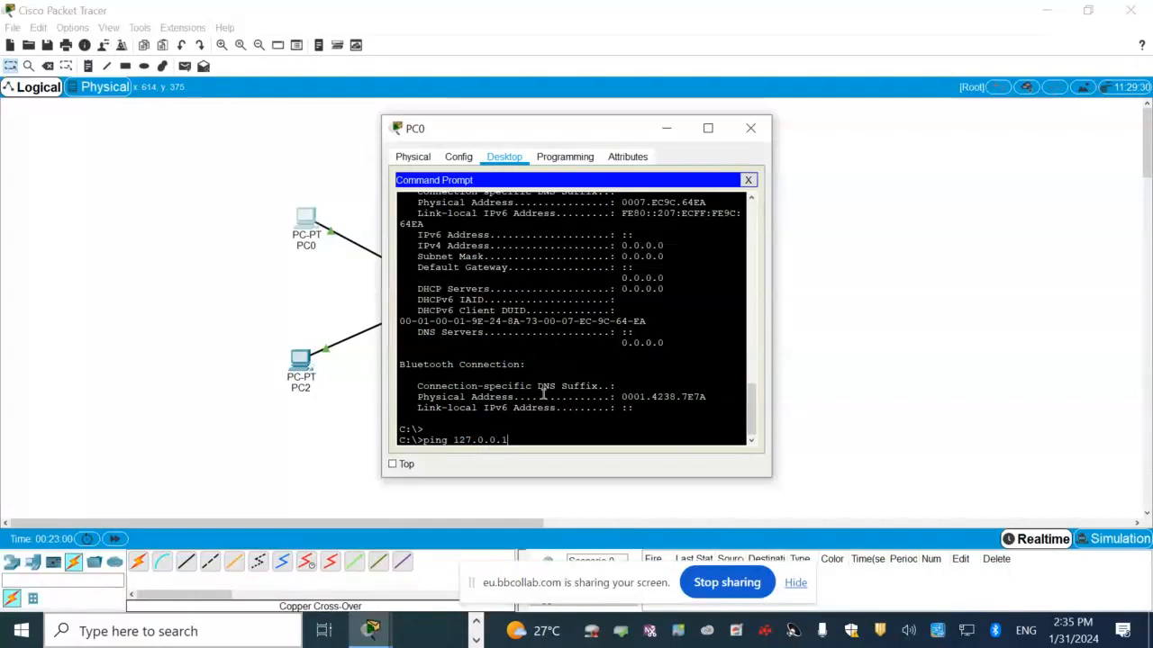
pyautogui.press('Return')
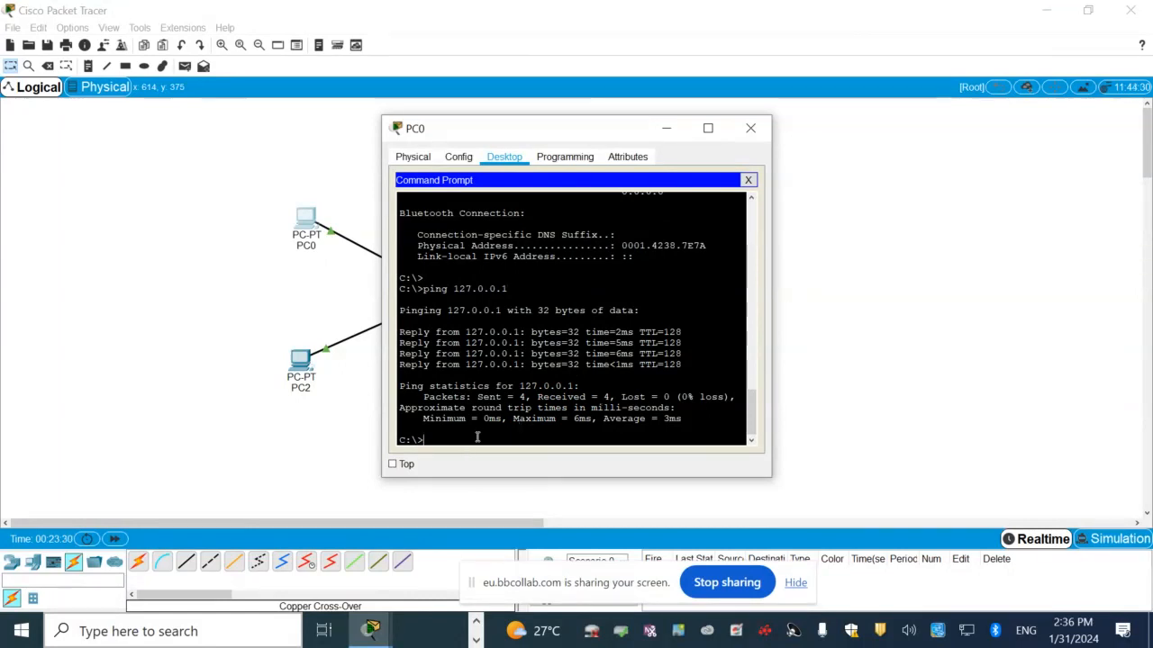
# Step: Ping 127.0.0.1 from PC2's Command Prompt, move its window clear of the topology and close it
pyautogui.click(300, 360)
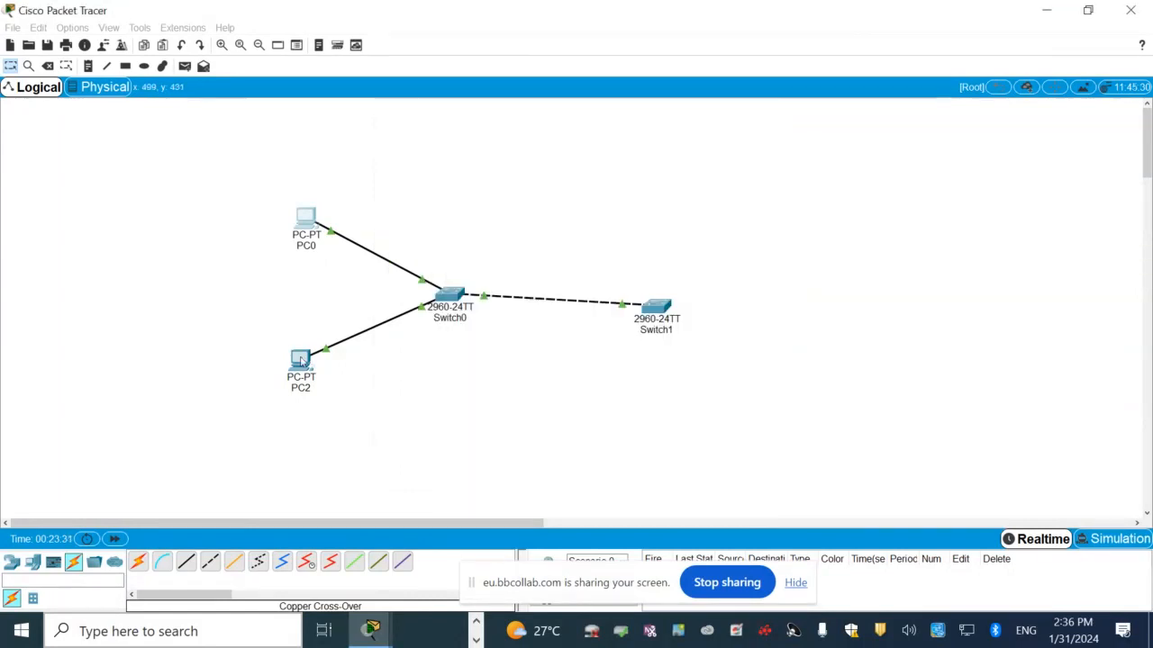
pyautogui.write('p')
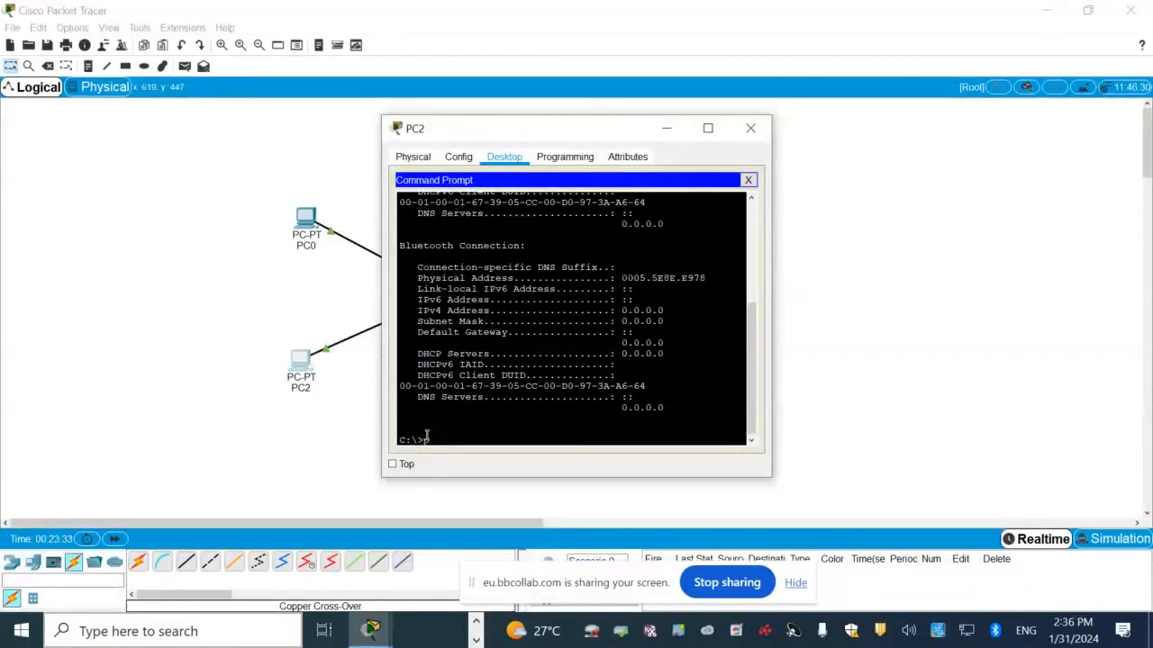
pyautogui.write('ing 127.0.0.1')
pyautogui.press('Return')
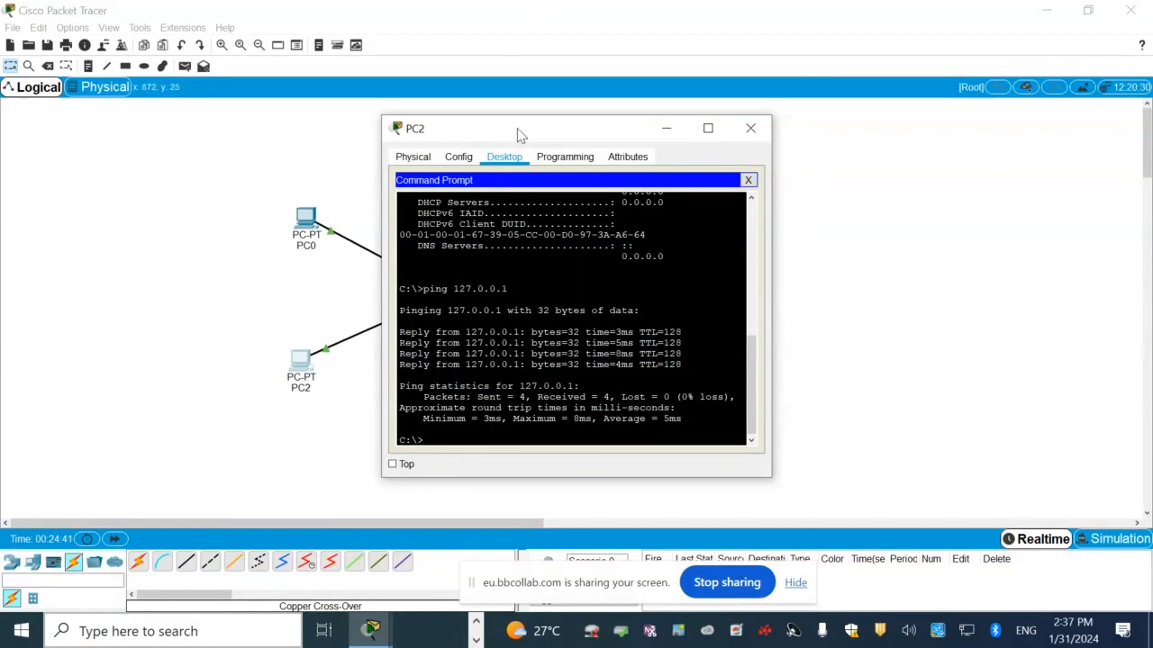
pyautogui.moveTo(517, 128); pyautogui.dragTo(843, 125)
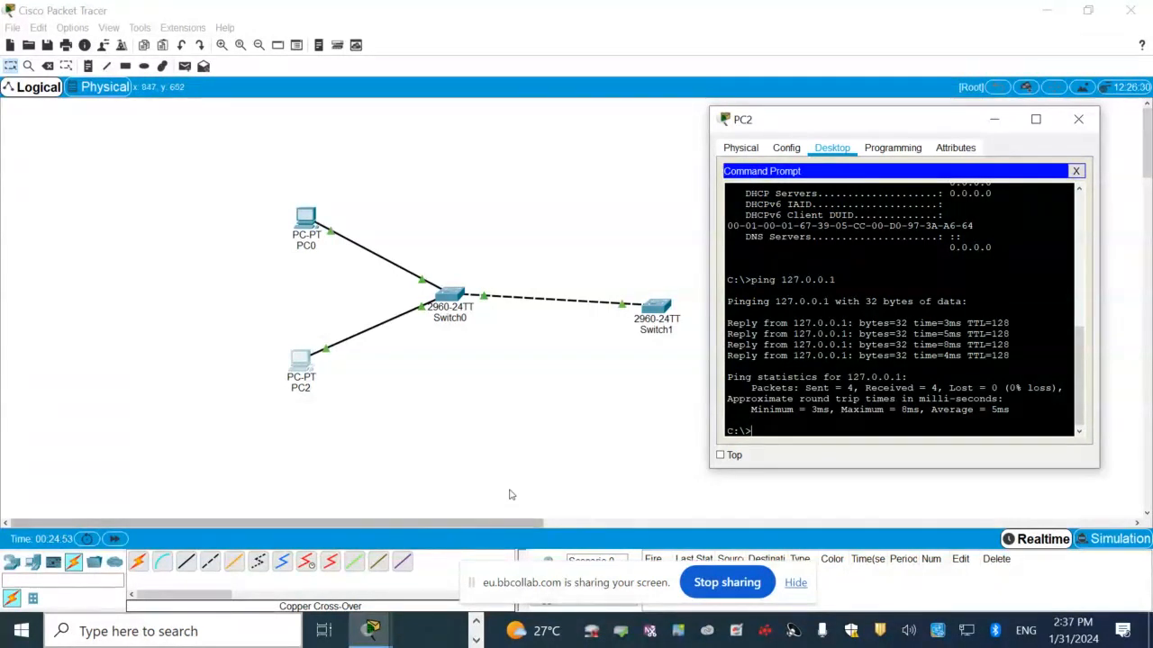
pyautogui.click(1078, 118)
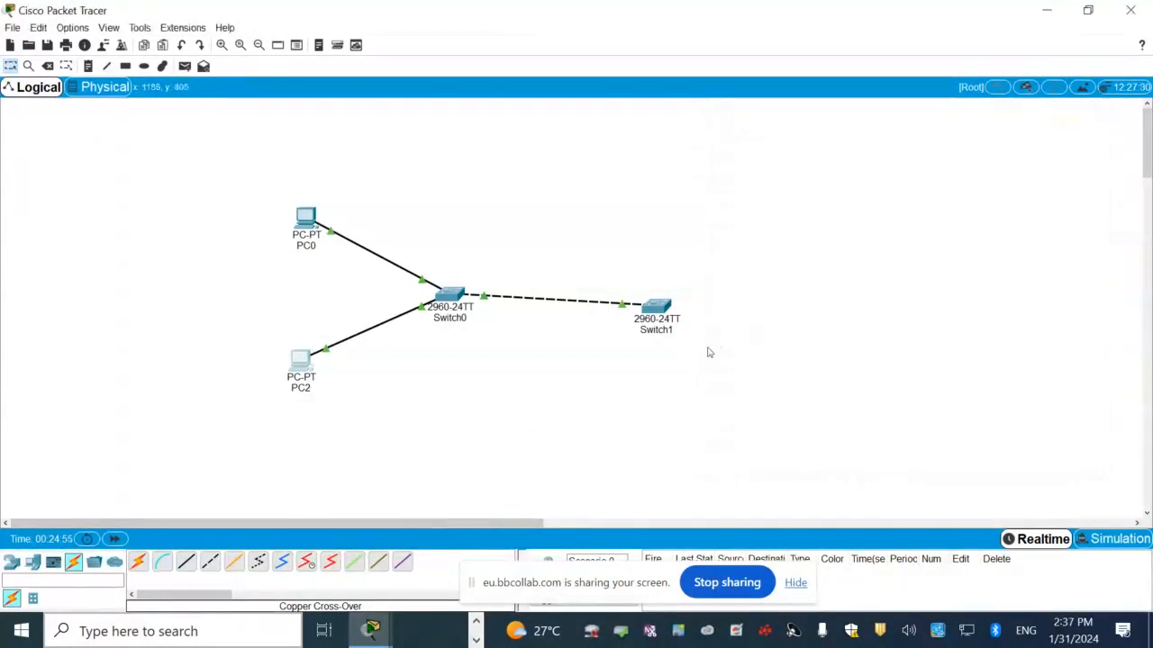
# Step: Close PC0's window and start a new, empty network without saving the current one
pyautogui.click(306, 219)
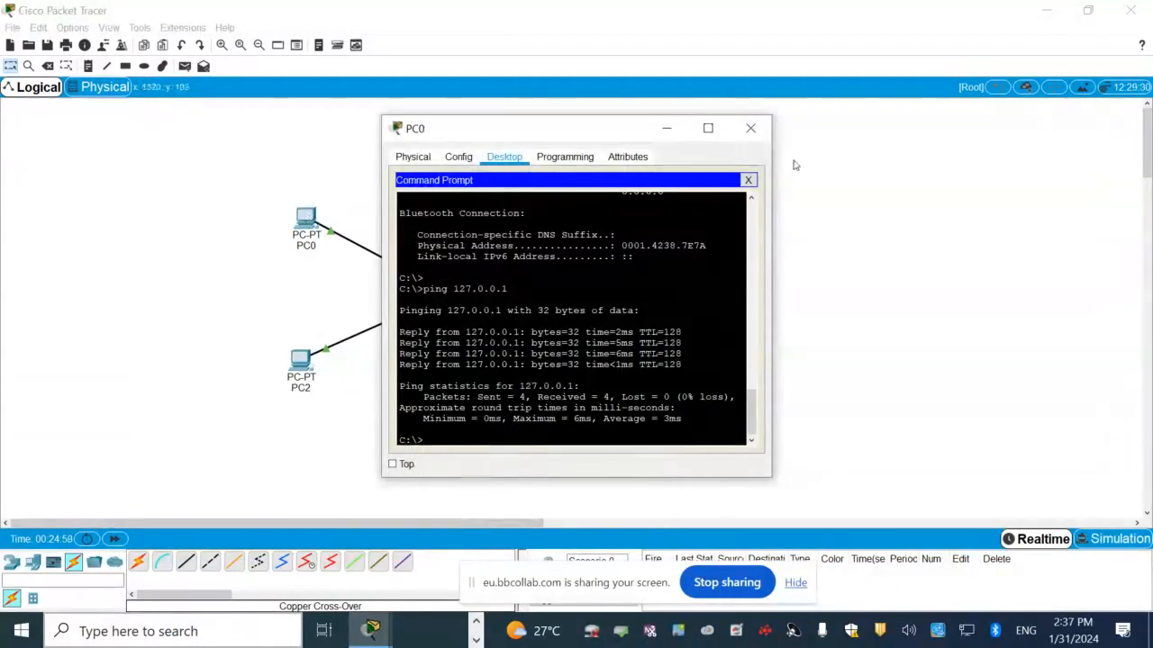
pyautogui.click(750, 128)
pyautogui.click(12, 27)
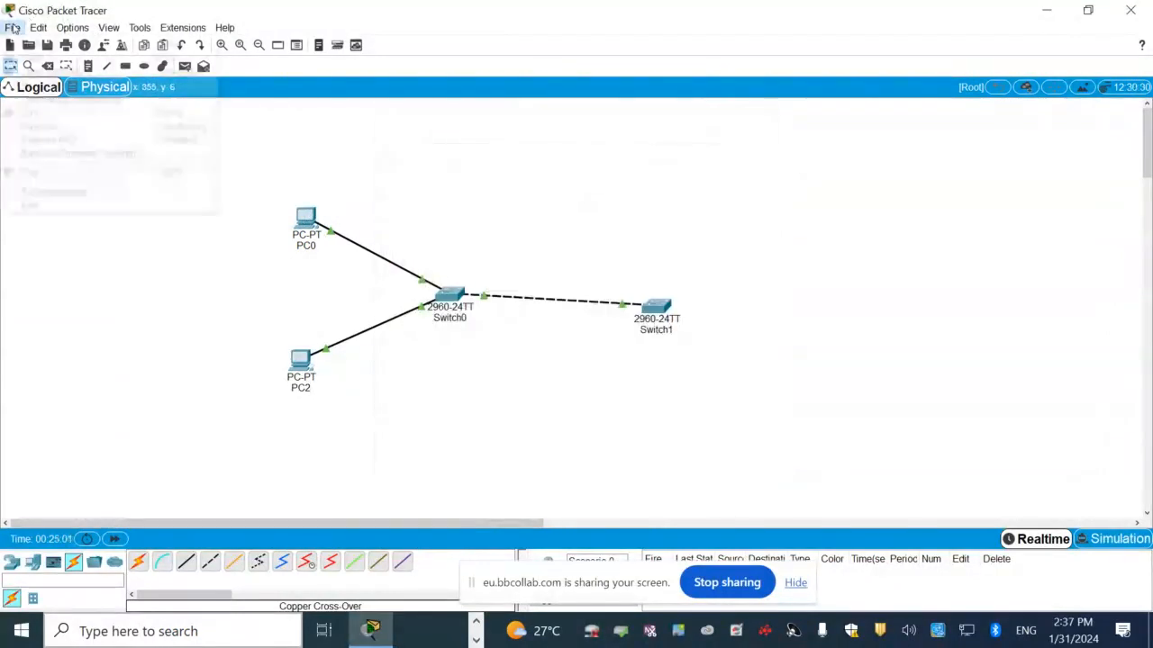
pyautogui.click(30, 43)
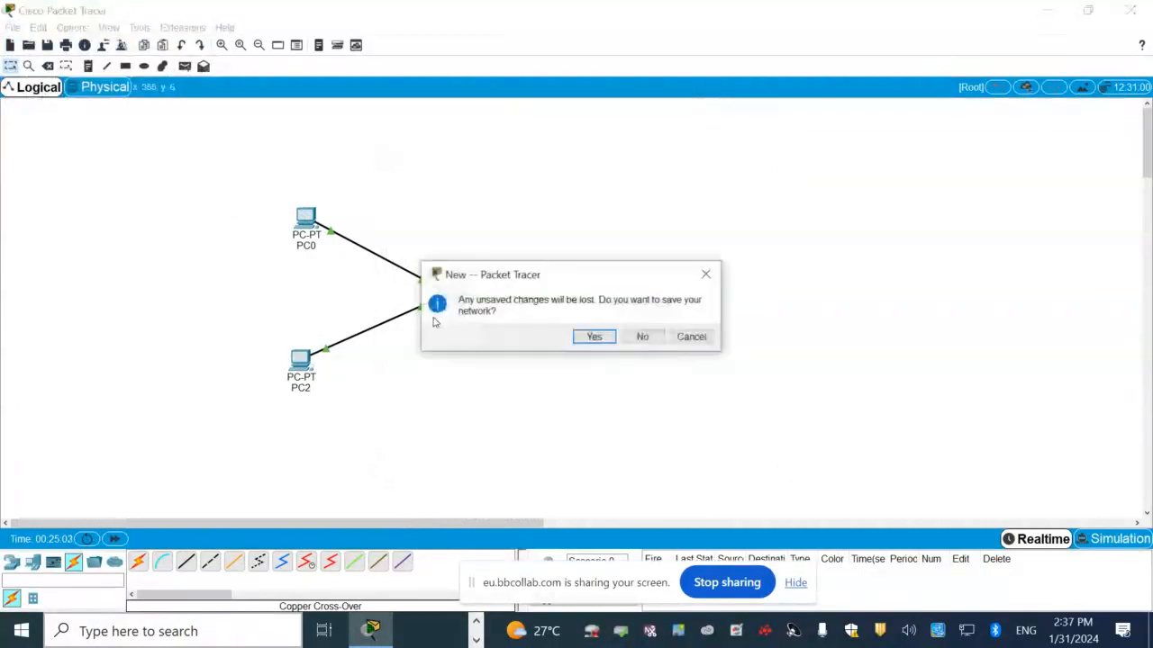
pyautogui.click(641, 335)
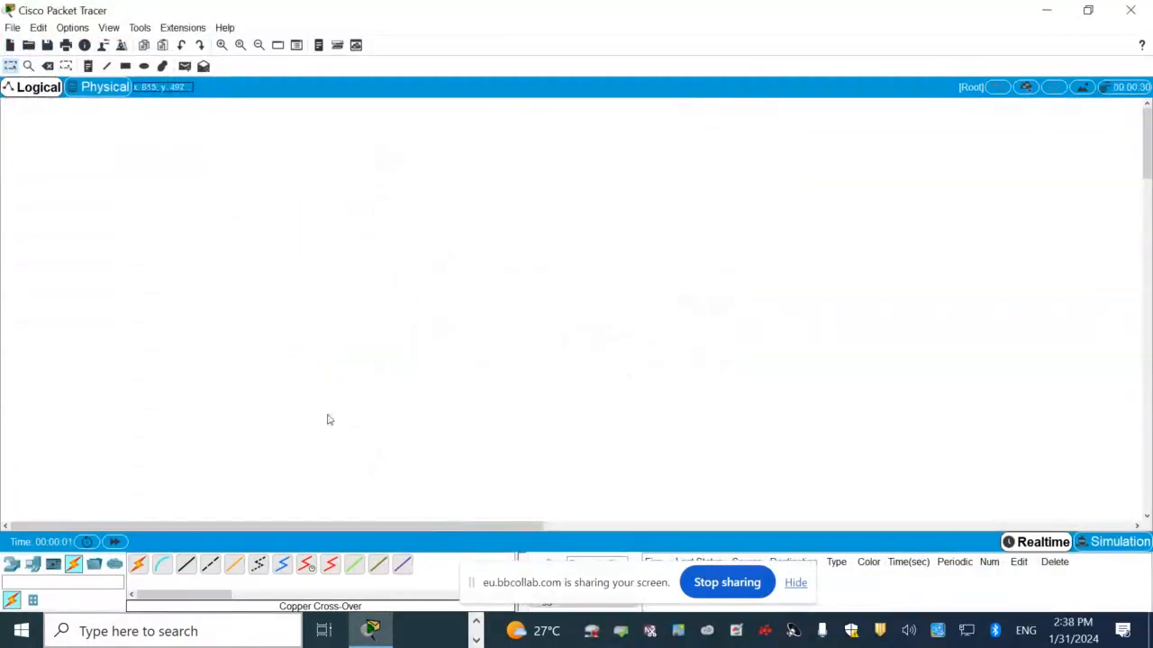
# Step: Place two PCs one above the other in the left part of the empty workspace
pyautogui.click(32, 565)
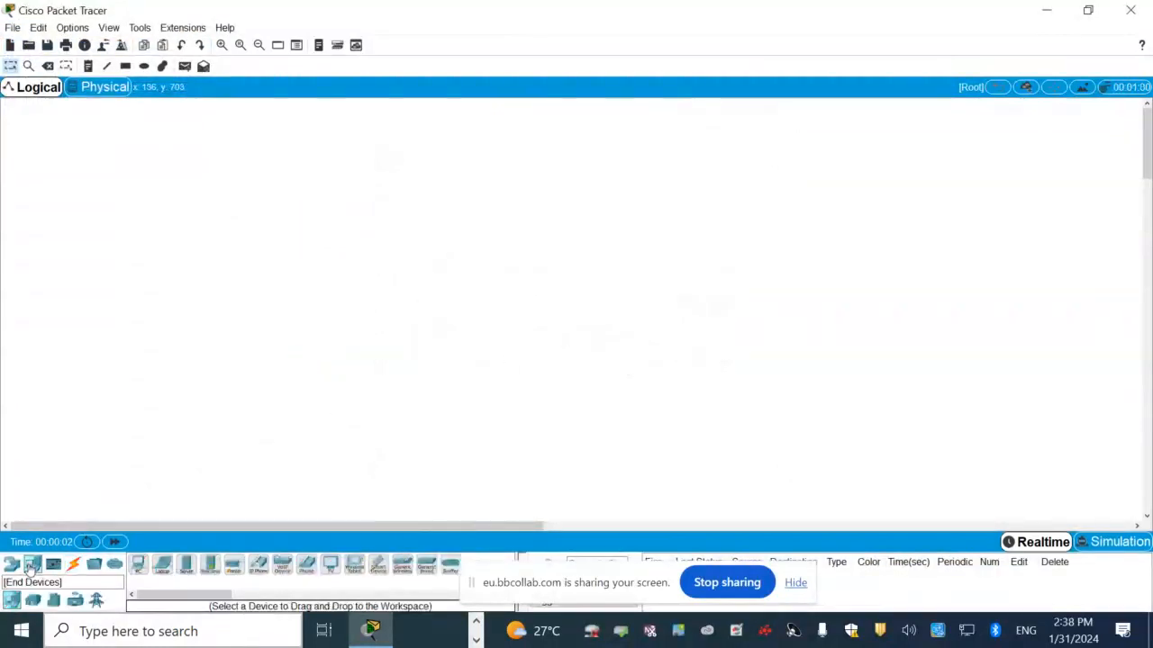
pyautogui.moveTo(135, 568); pyautogui.dragTo(294, 225)
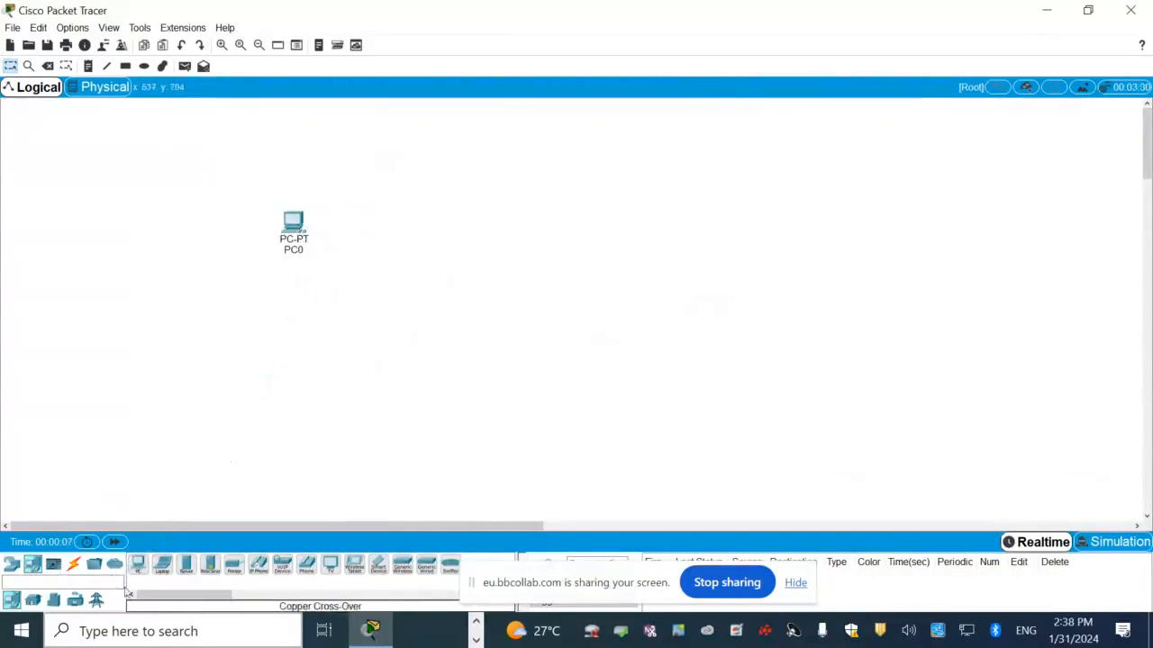
pyautogui.moveTo(138, 568); pyautogui.dragTo(297, 358)
# Step: Add two 2960 switches side by side, to the right of the two PCs
pyautogui.click(11, 564)
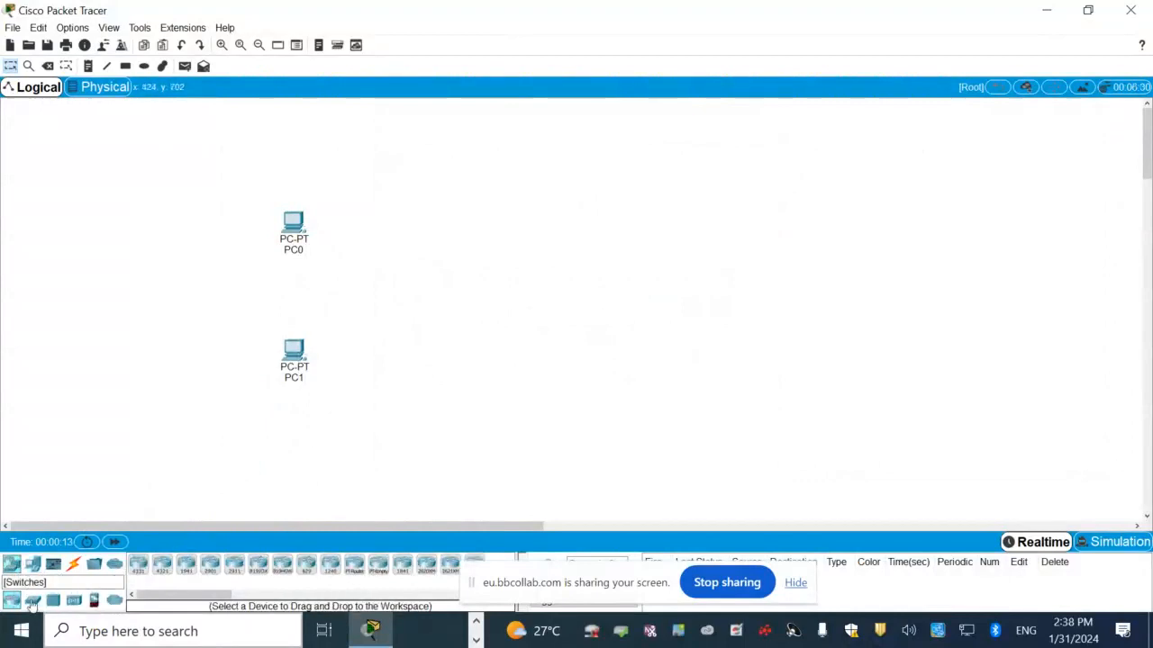
pyautogui.moveTo(31, 603)
pyautogui.mouseDown()
pyautogui.moveTo(501, 334)
pyautogui.moveTo(507, 311)
pyautogui.moveTo(34, 577)
pyautogui.moveTo(33, 613)
pyautogui.mouseUp()
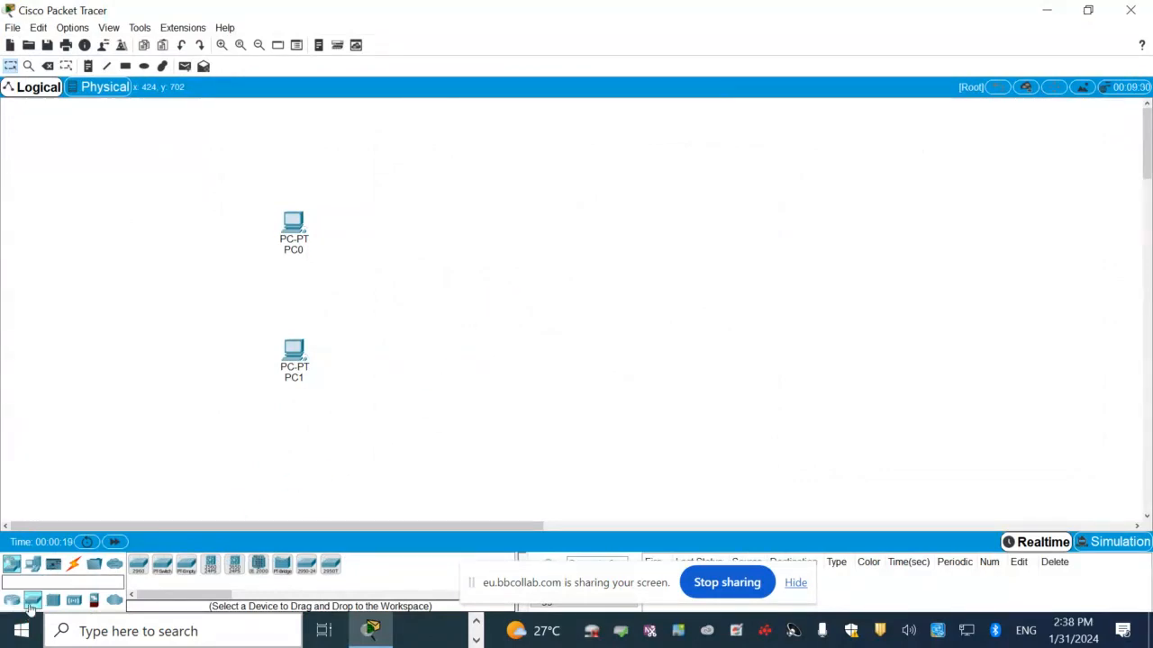
pyautogui.click(140, 565)
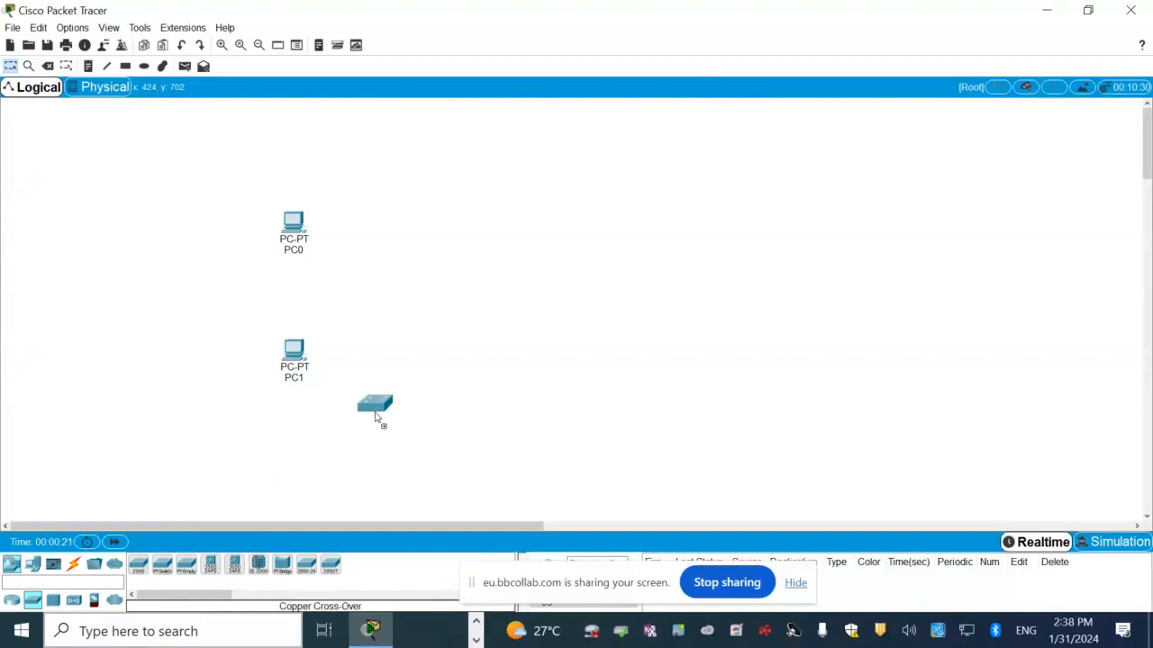
pyautogui.click(516, 290)
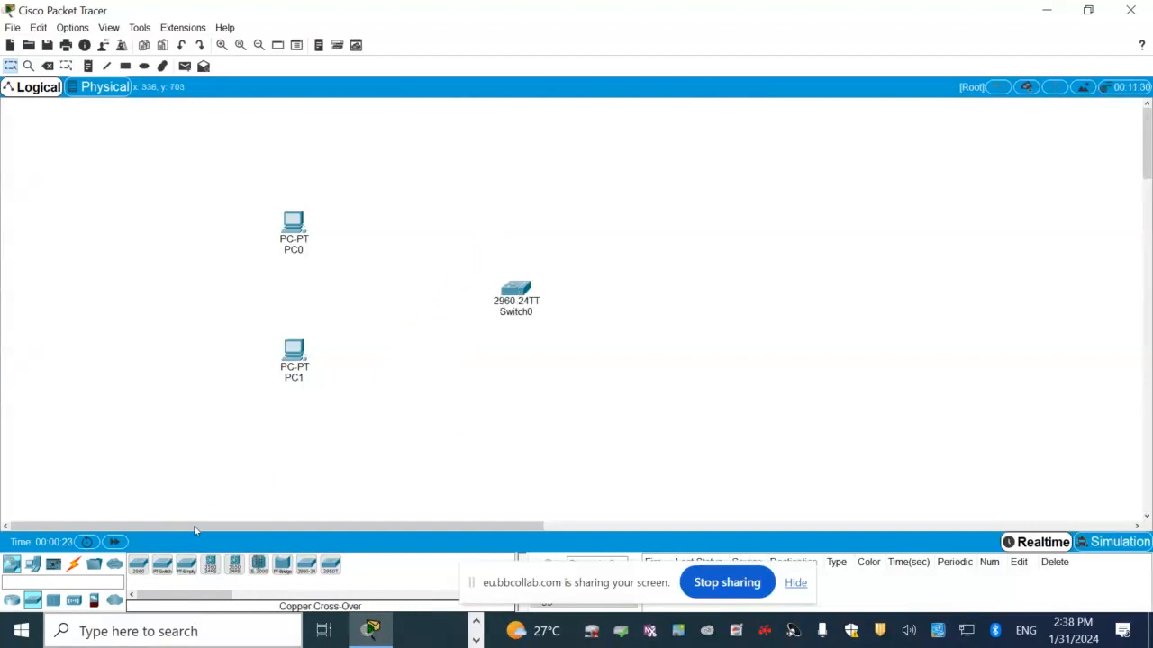
pyautogui.click(139, 565)
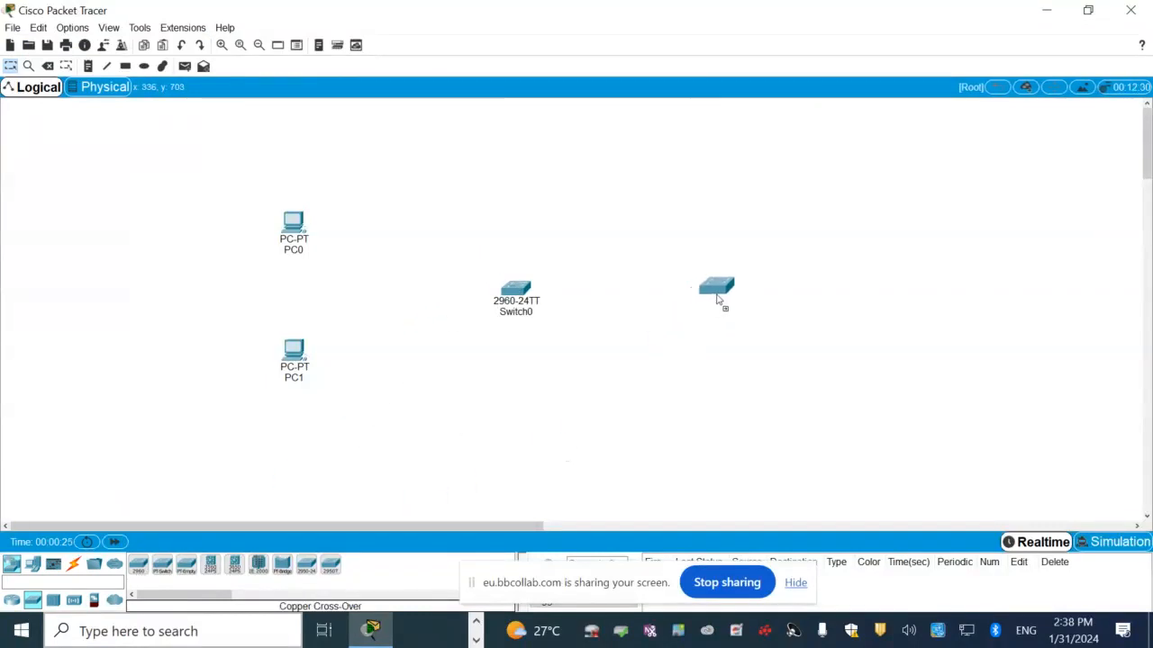
pyautogui.click(716, 297)
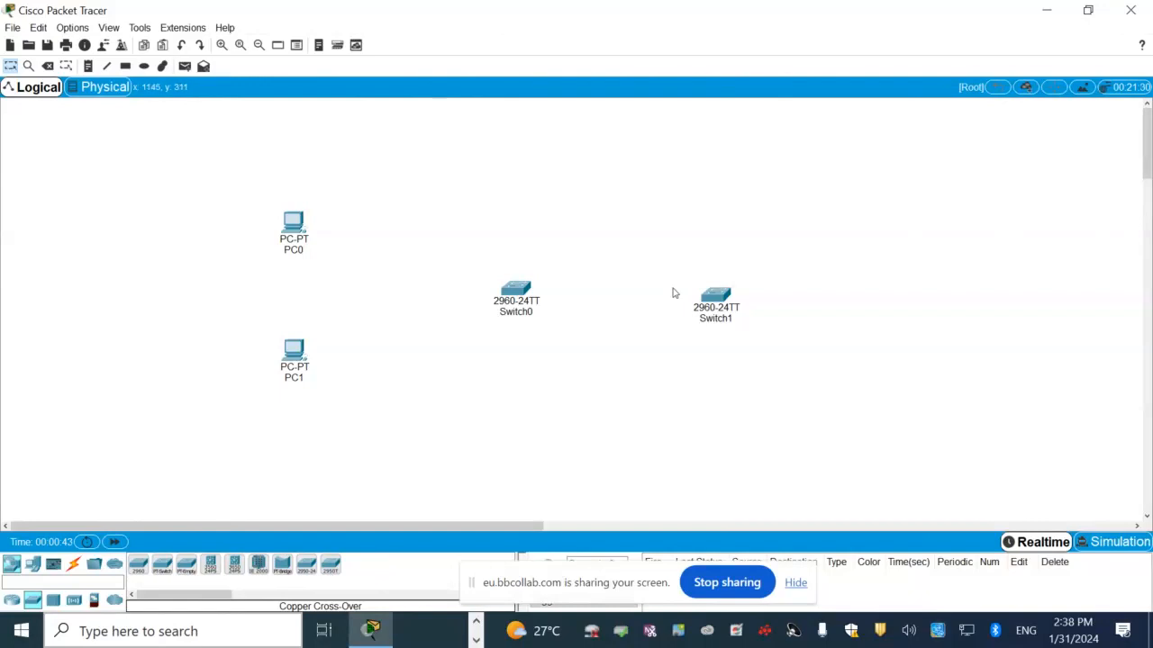
# Step: Connect Switch0's GigabitEthernet0/1 port to Switch1's GigabitEthernet0/1 port with a copper cross-over cable
pyautogui.click(73, 564)
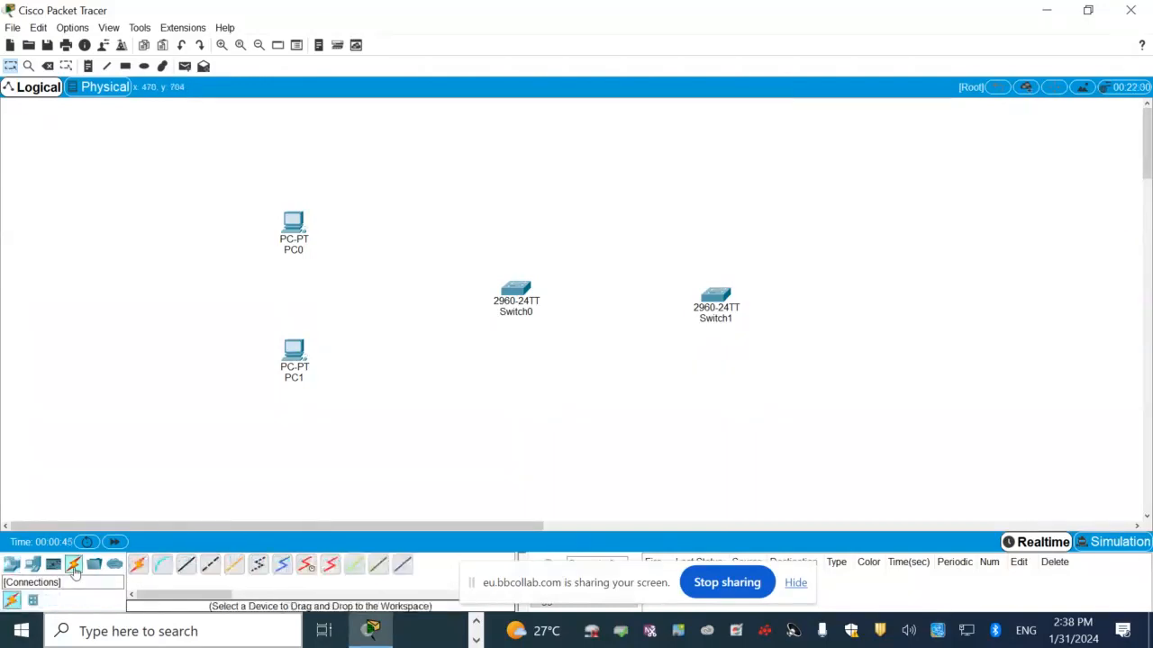
pyautogui.click(210, 563)
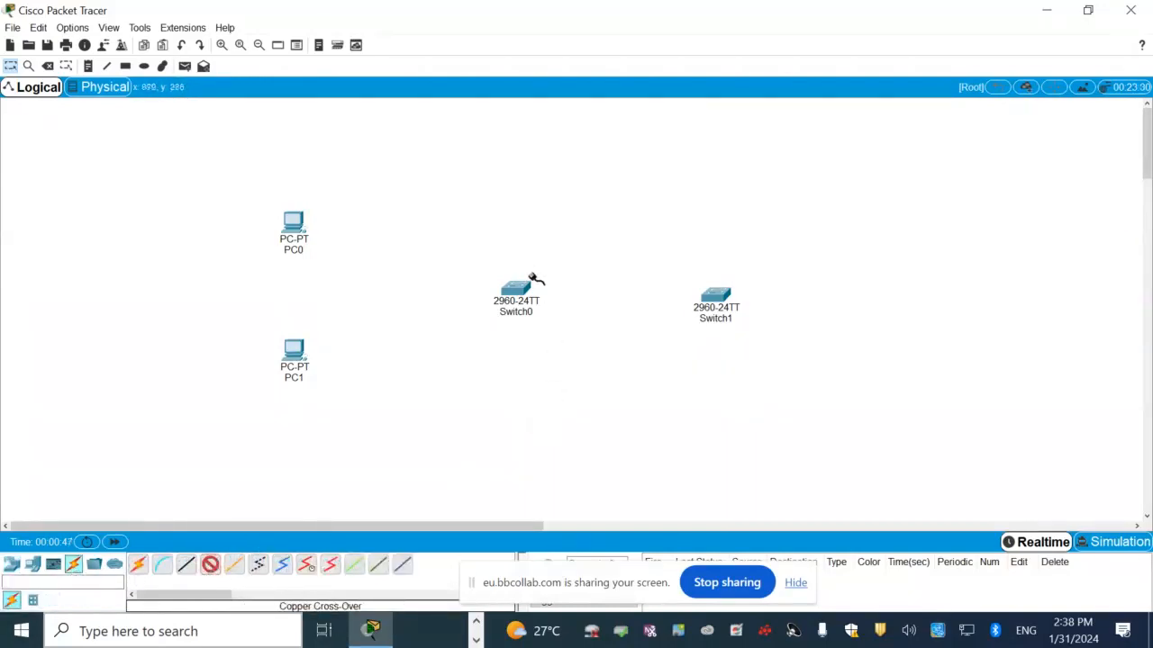
pyautogui.click(520, 289)
pyautogui.click(576, 380)
pyautogui.click(712, 311)
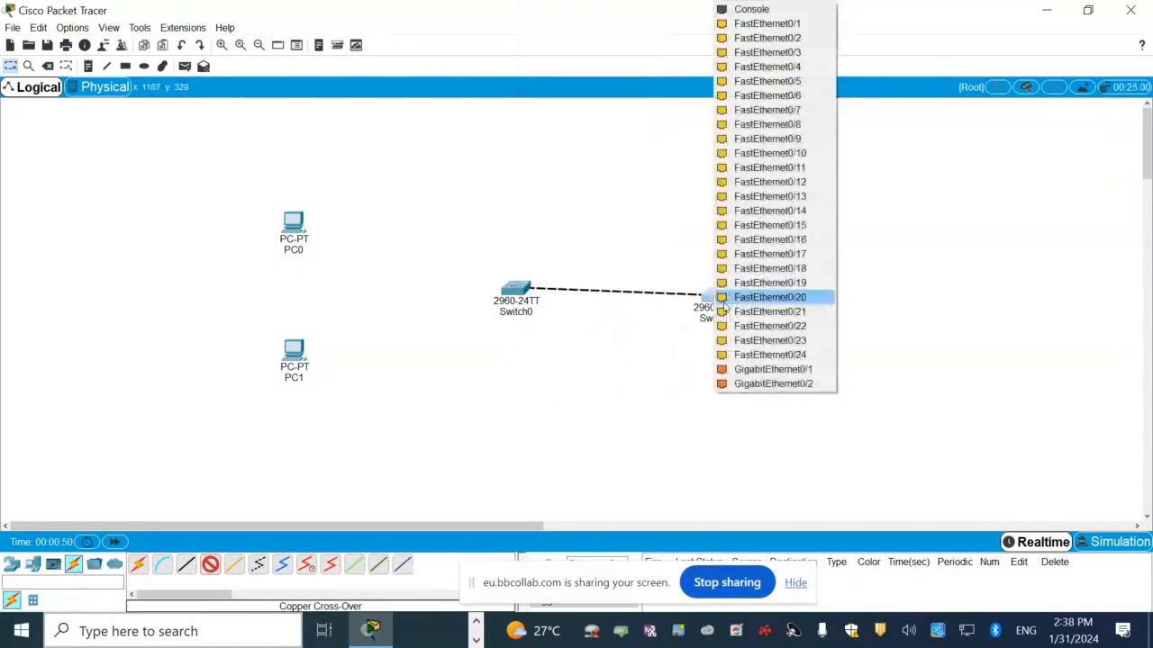
pyautogui.click(770, 368)
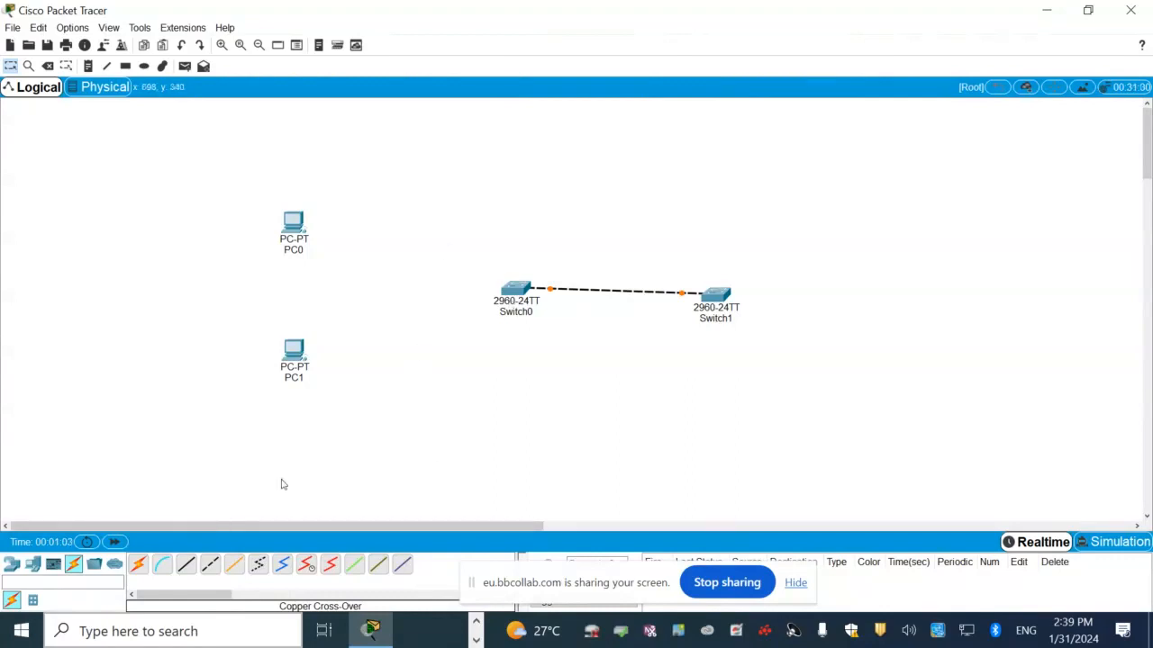
# Step: Connect PC0's FastEthernet0 port to Switch0's FastEthernet0/1 port with a copper straight-through cable
pyautogui.click(182, 570)
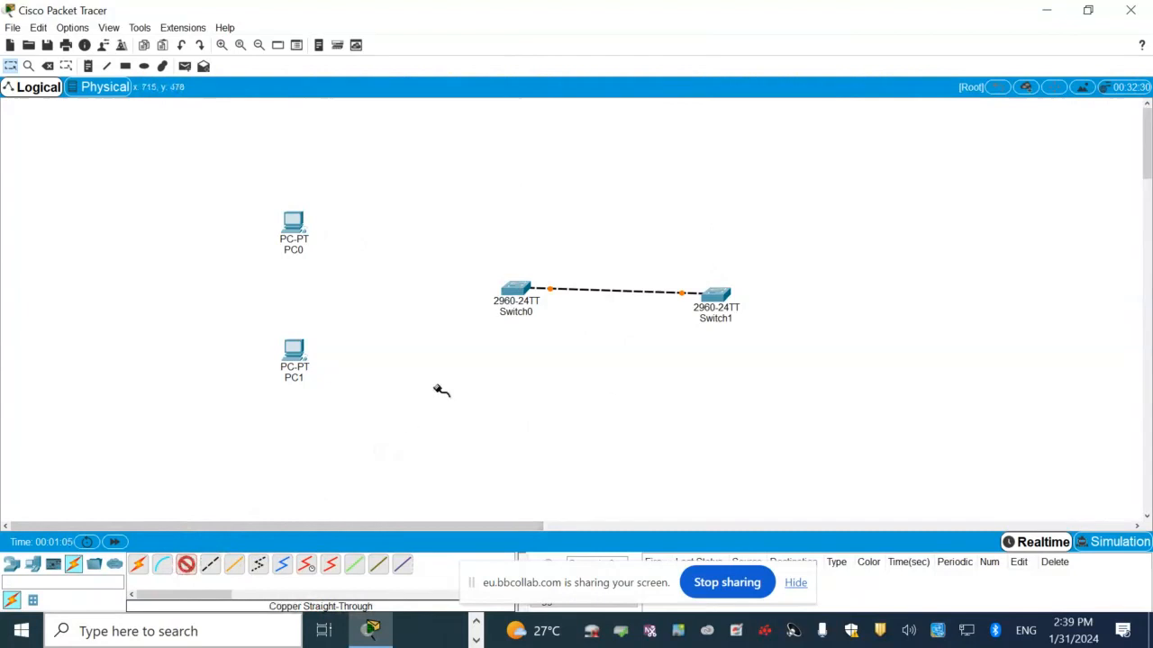
pyautogui.click(295, 226)
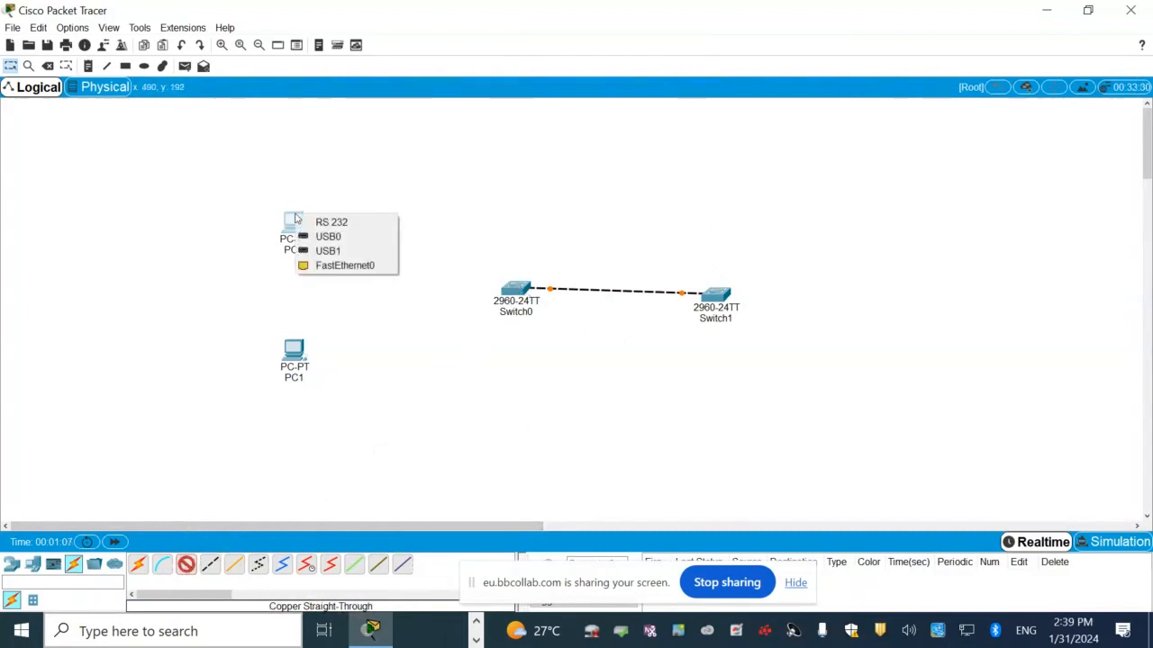
pyautogui.click(339, 270)
pyautogui.click(516, 289)
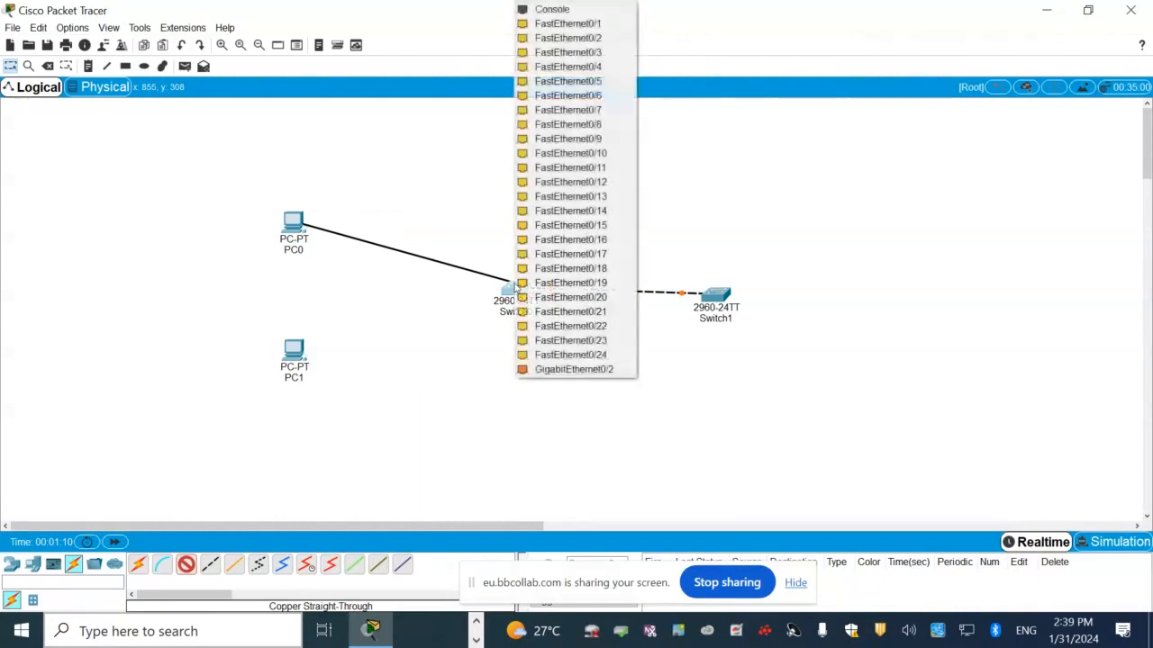
pyautogui.click(577, 23)
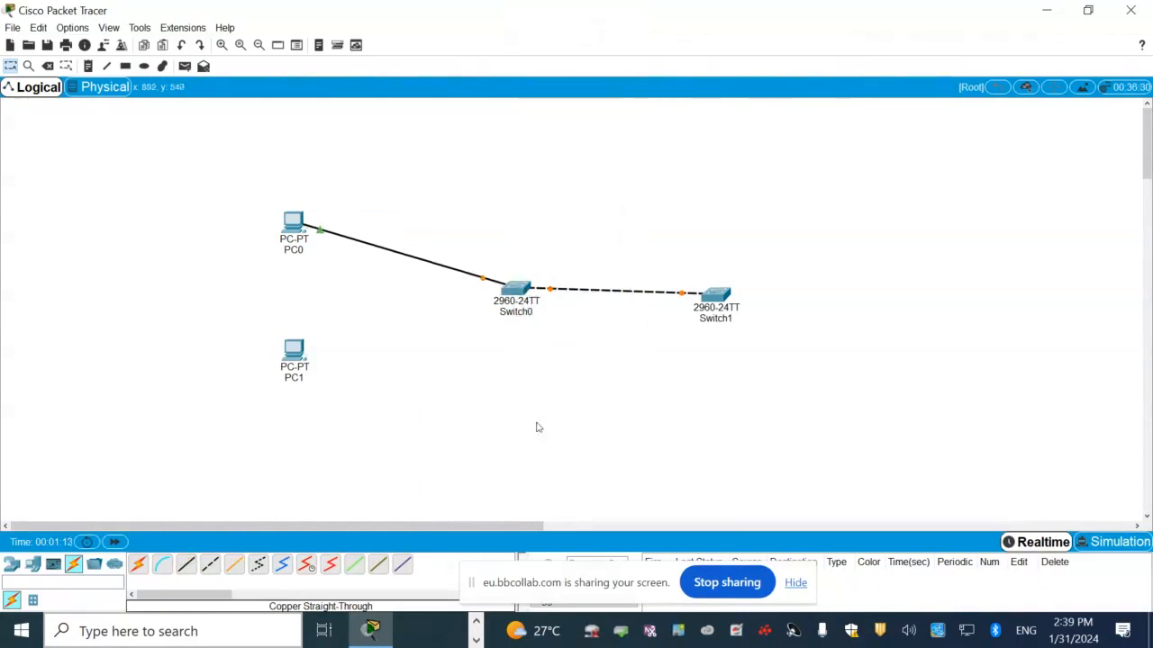
# Step: Connect PC1's FastEthernet0 port to Switch0's FastEthernet0/2 port with a copper straight-through cable
pyautogui.click(185, 567)
pyautogui.click(185, 565)
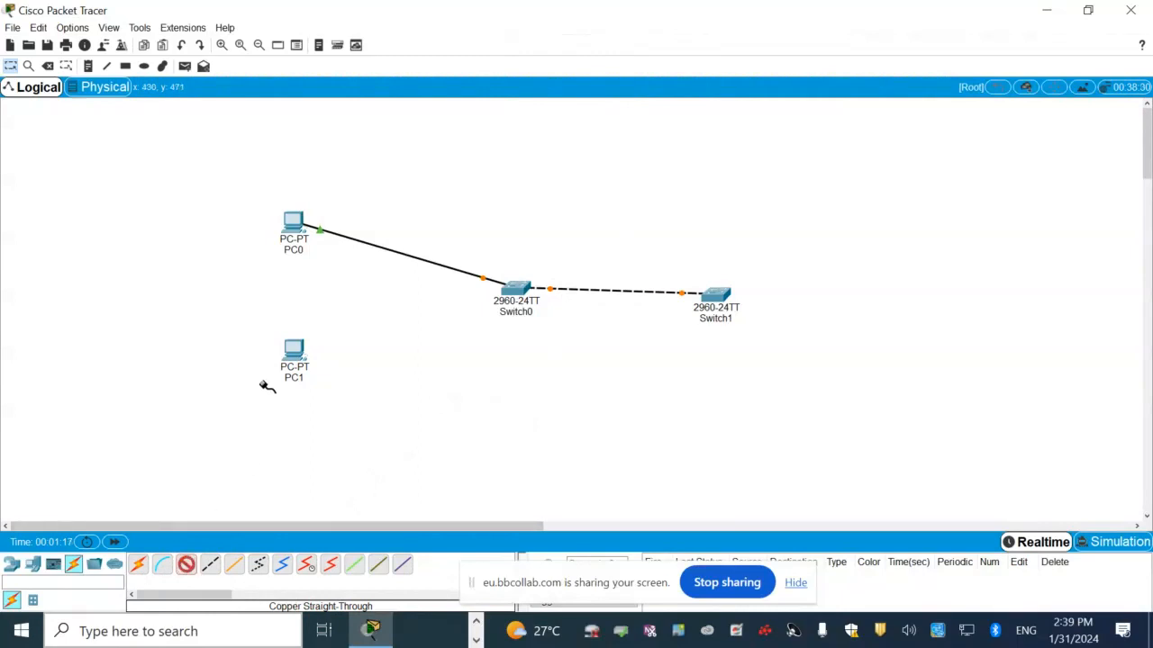
pyautogui.click(295, 347)
pyautogui.click(335, 394)
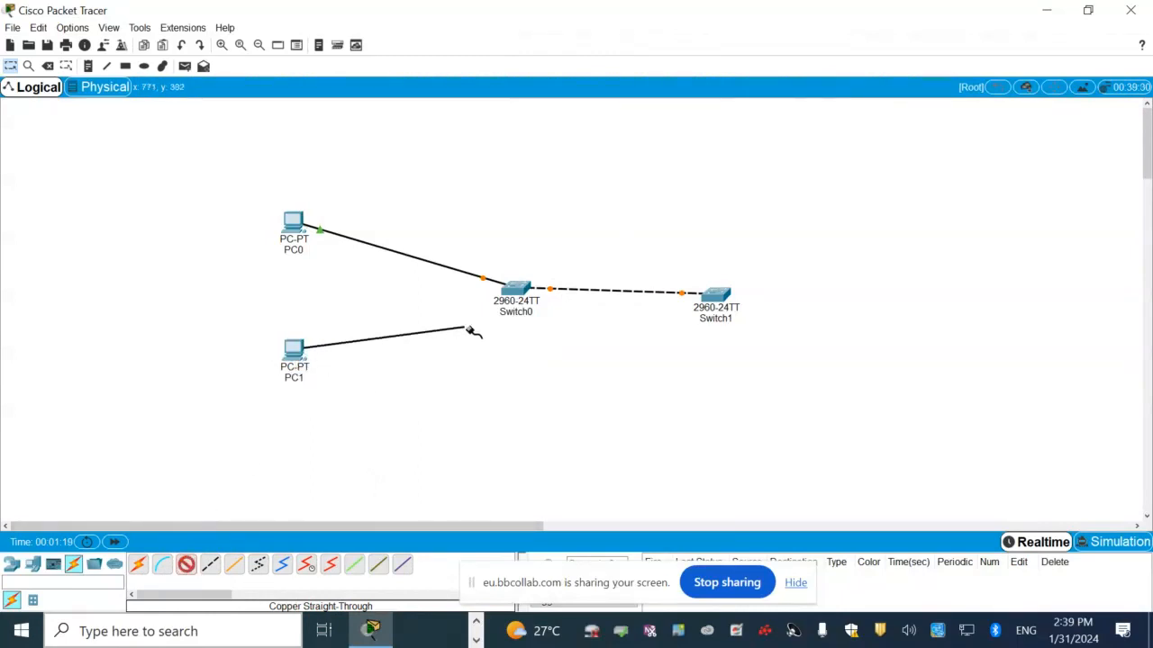
pyautogui.click(521, 290)
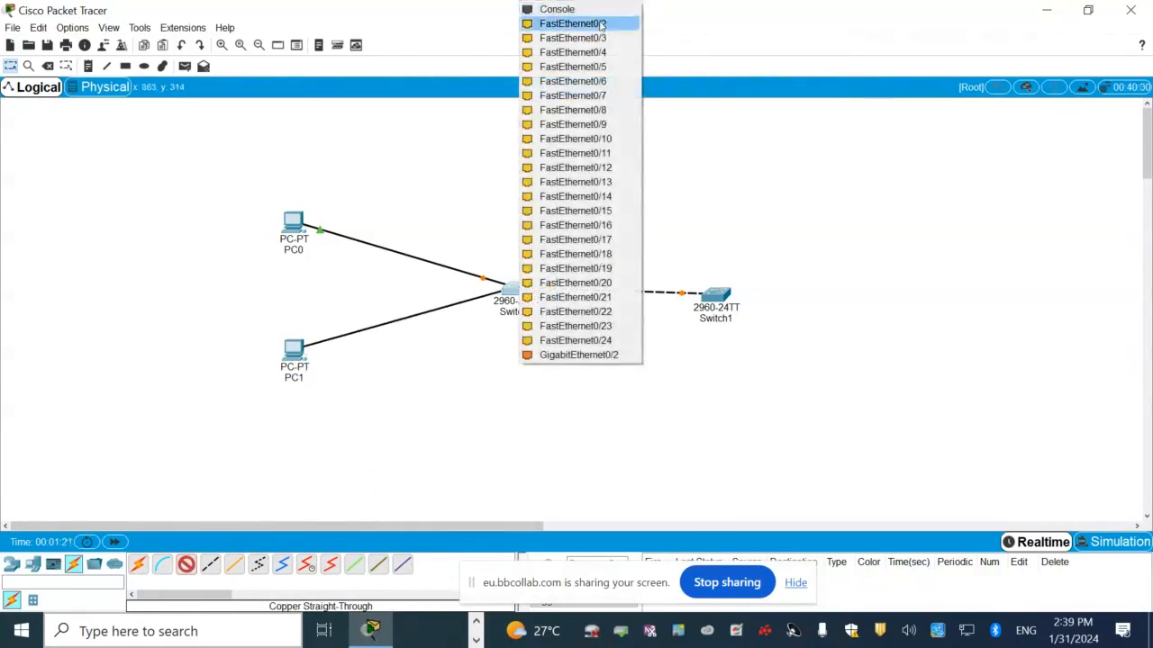
pyautogui.click(572, 23)
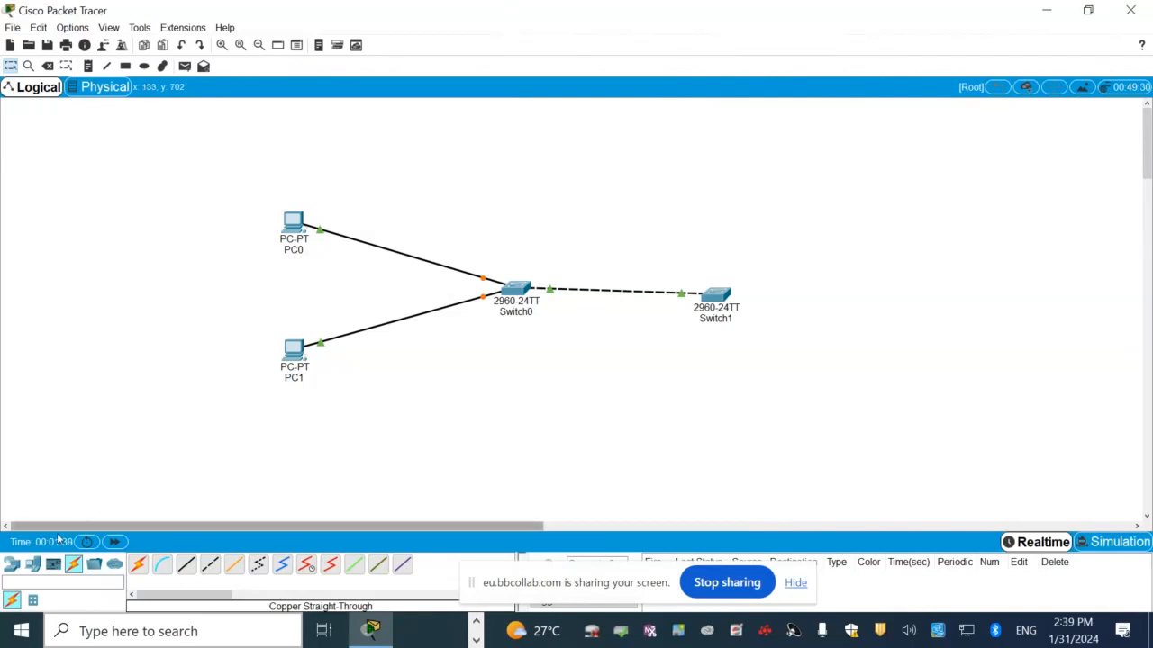
# Step: Add a 2901 router beside Switch1 and cable its GigabitEthernet0/0 to Switch1's GigabitEthernet0/2 with copper straight-through
pyautogui.click(10, 565)
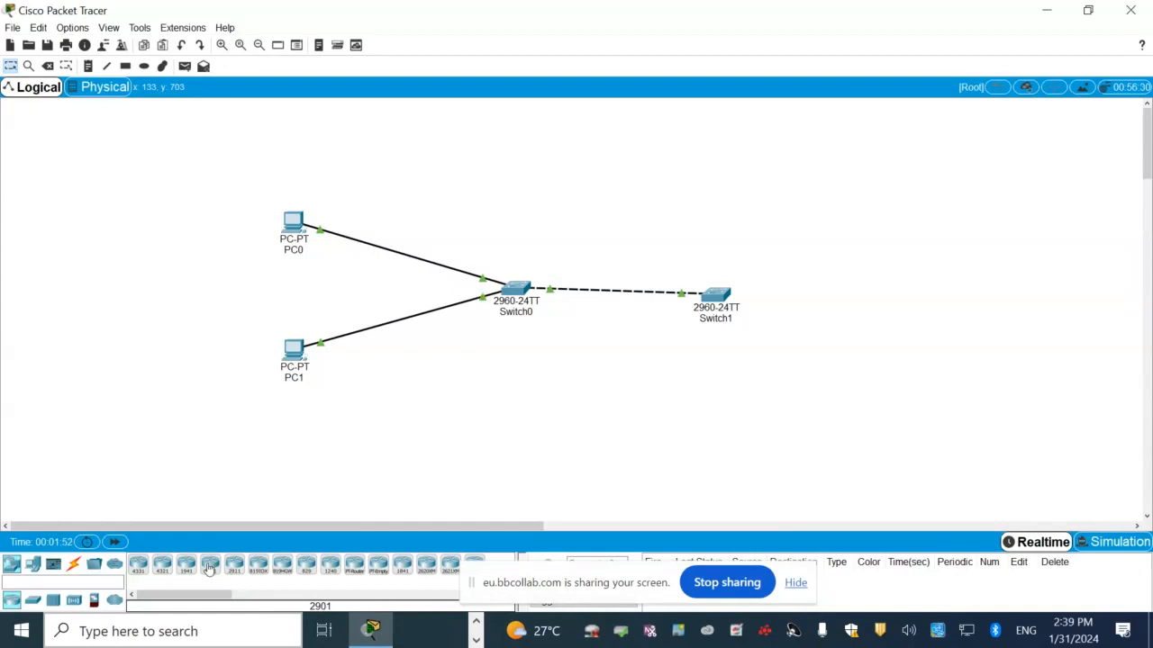
pyautogui.moveTo(209, 568); pyautogui.dragTo(870, 311)
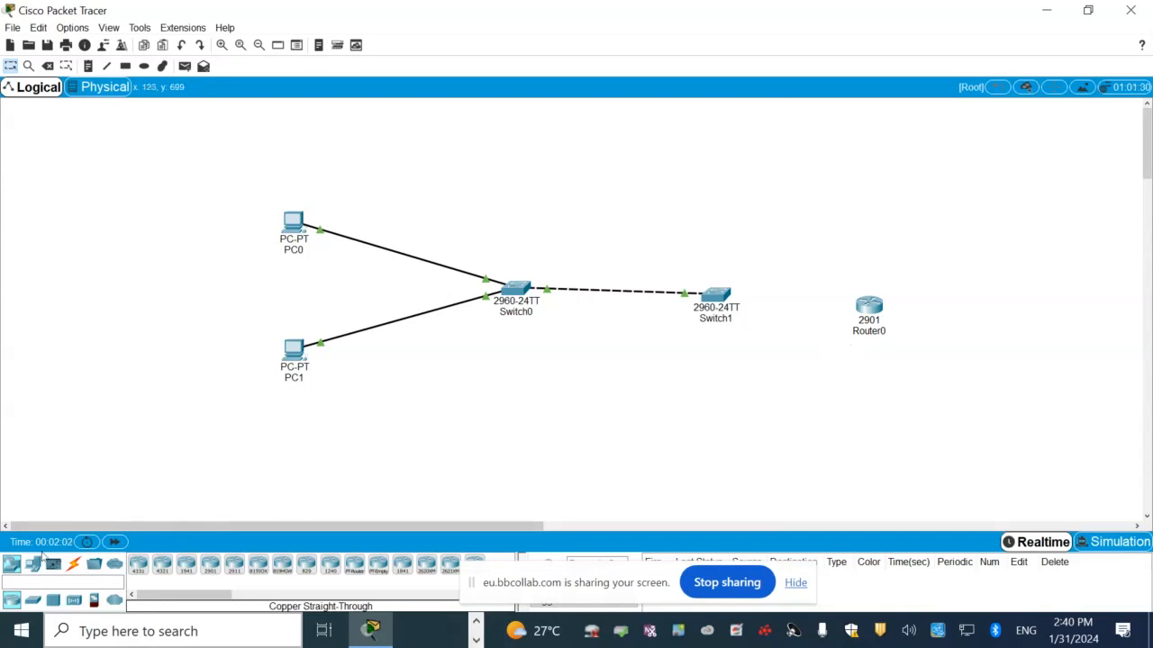
pyautogui.click(75, 567)
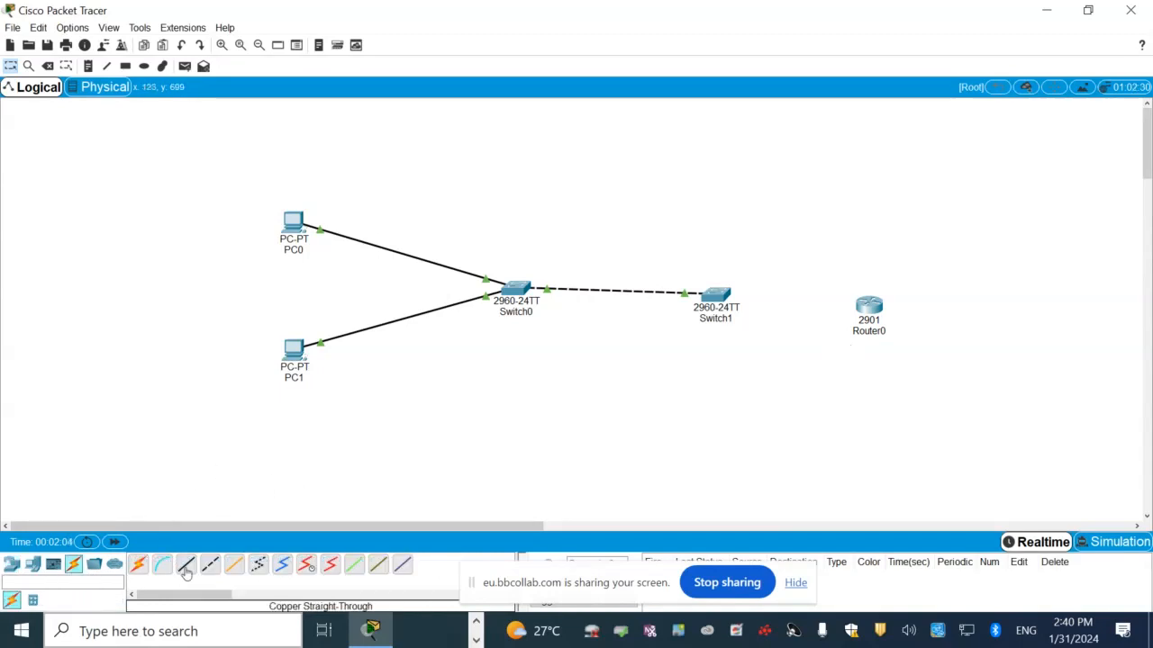
pyautogui.click(867, 305)
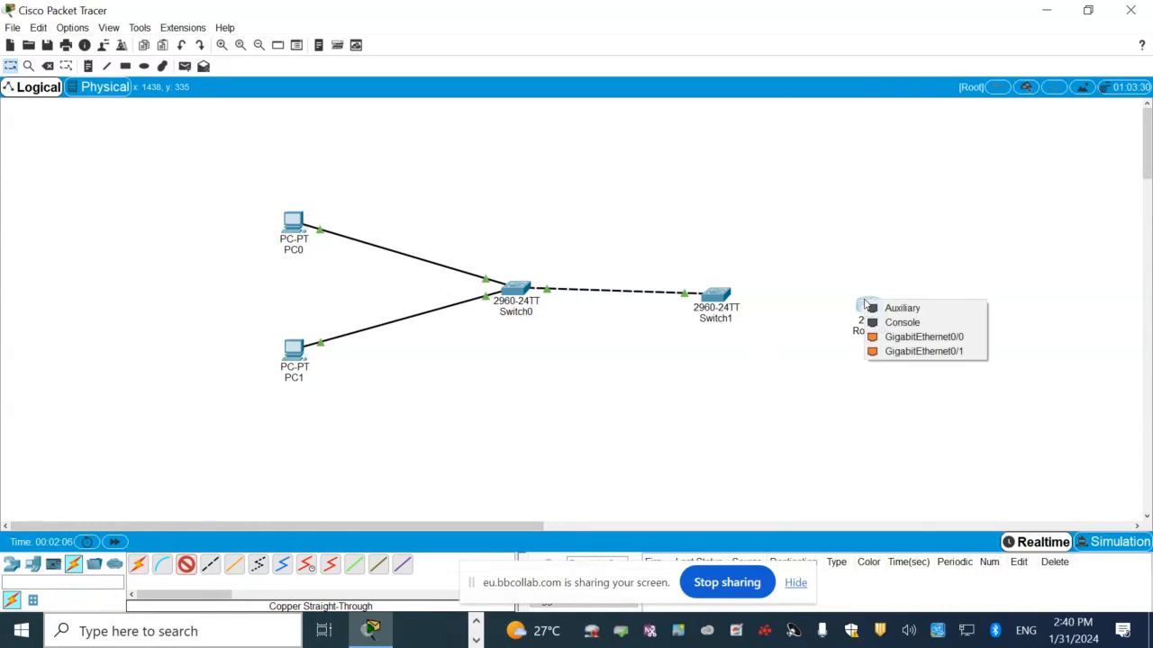
pyautogui.click(914, 337)
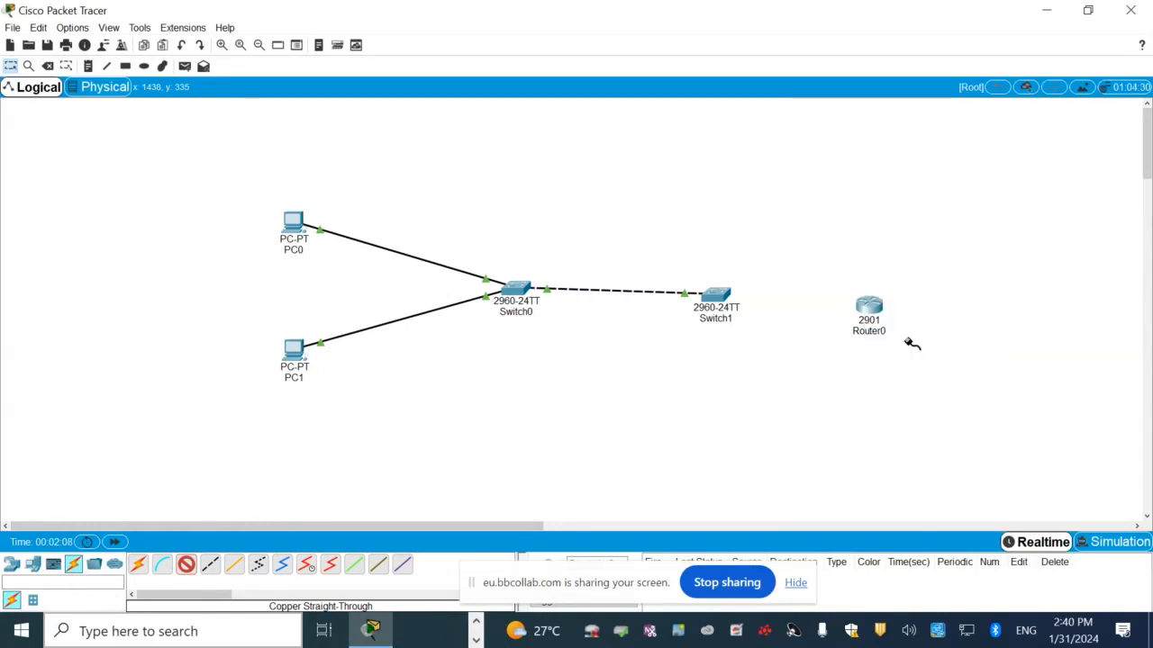
pyautogui.click(716, 297)
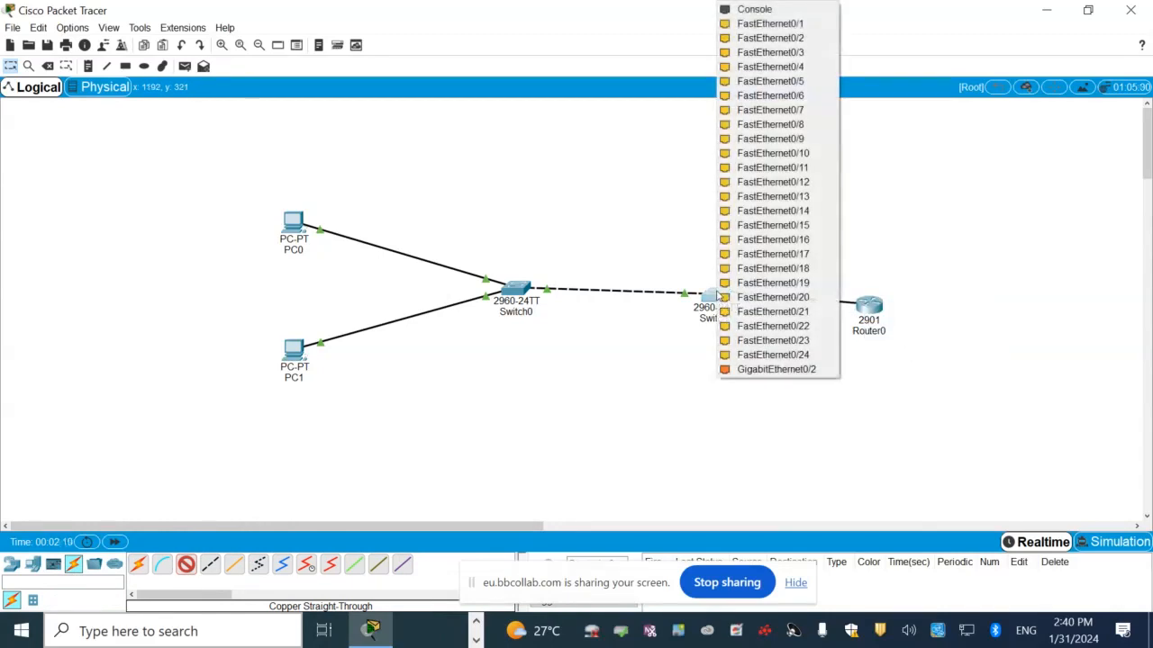
pyautogui.click(761, 369)
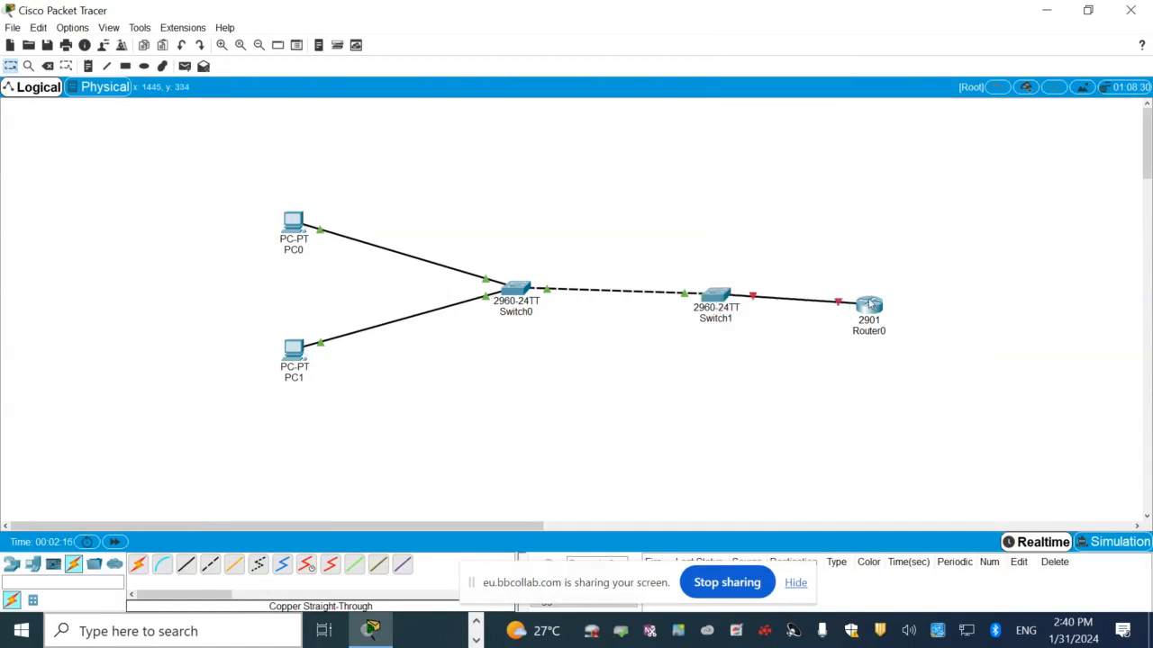
# Step: Examine Router0's physical device view and its available modules, and close its window
pyautogui.moveTo(871, 306)
pyautogui.click(867, 310)
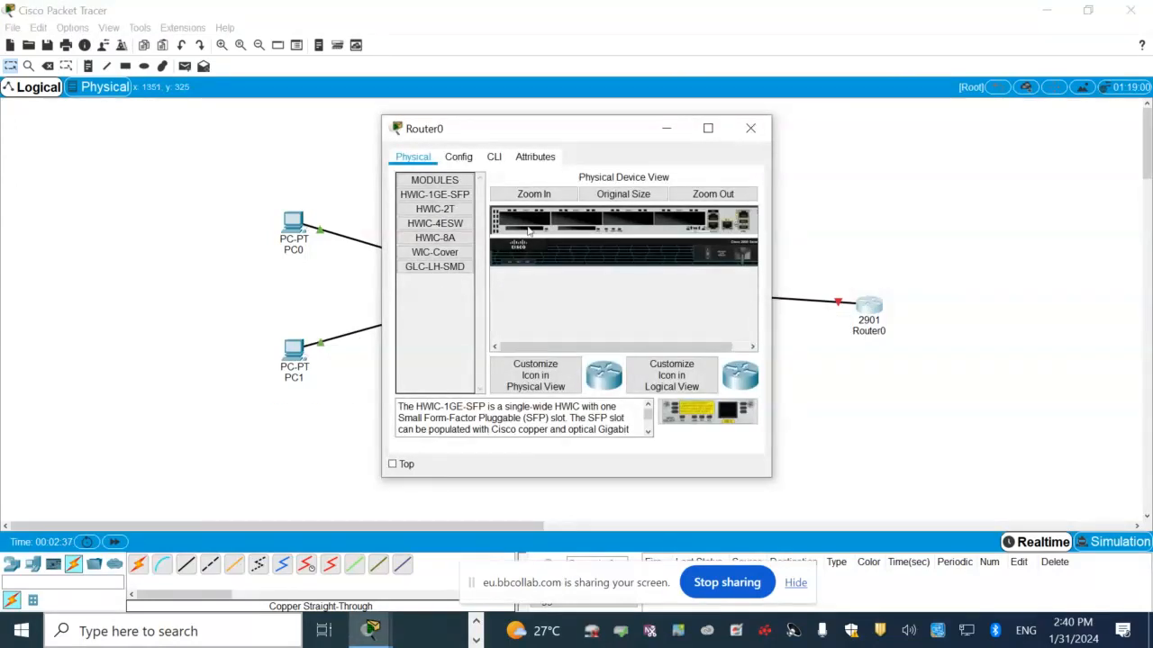
pyautogui.click(750, 128)
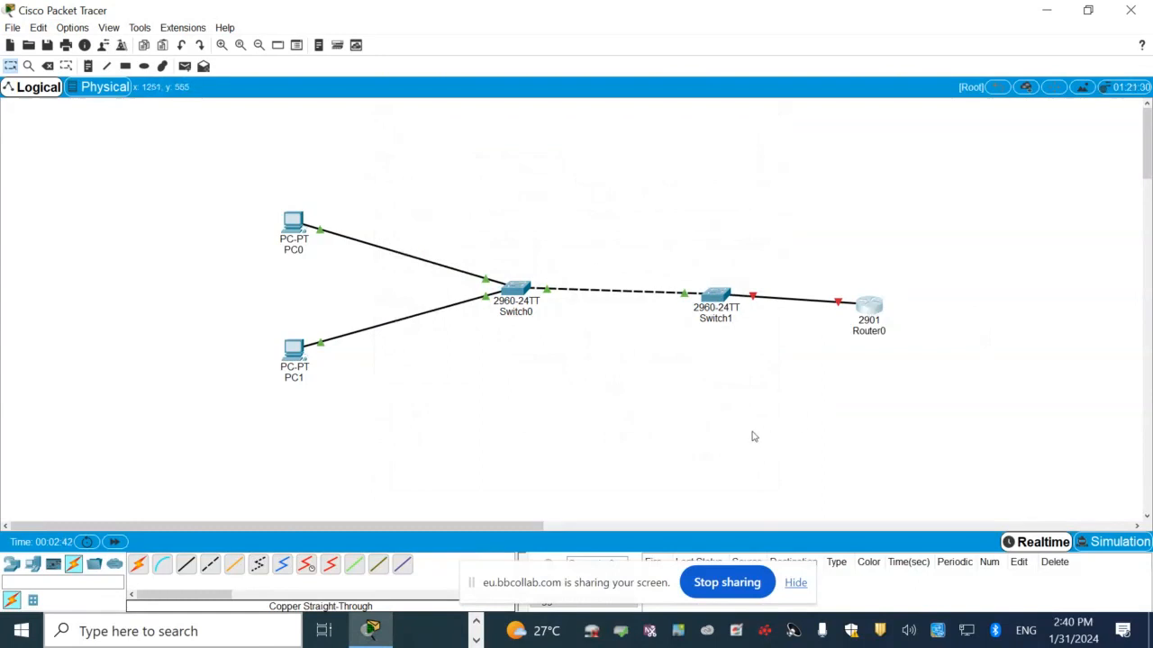
# Step: Place a third PC in the workspace just above Router0
pyautogui.click(33, 564)
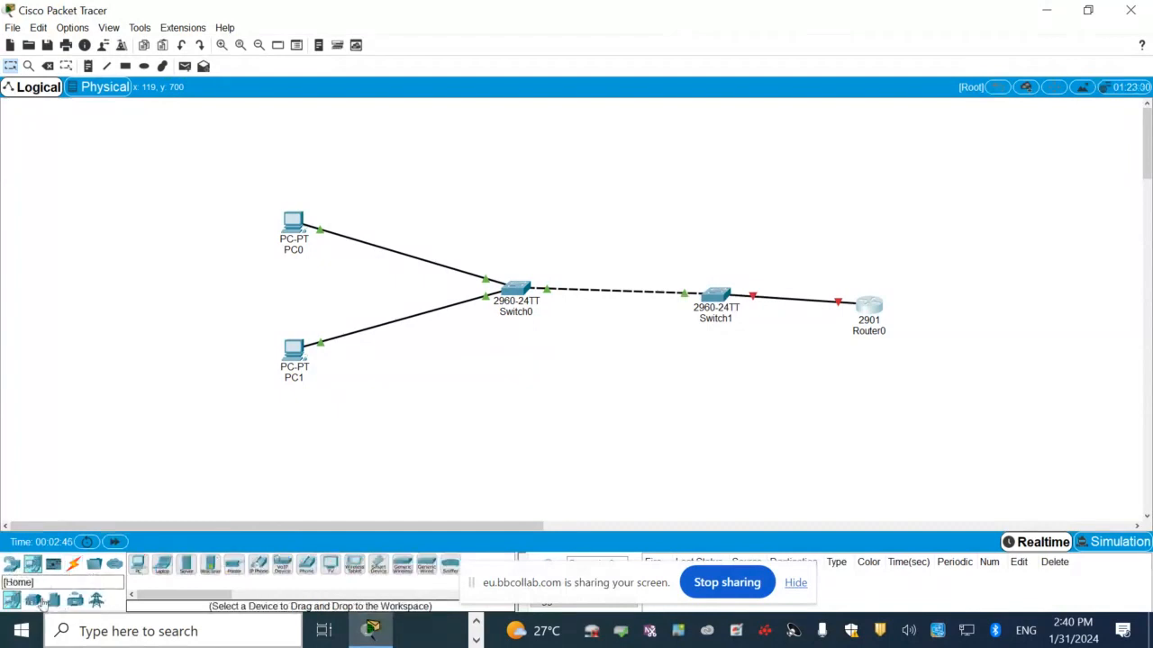
pyautogui.click(138, 565)
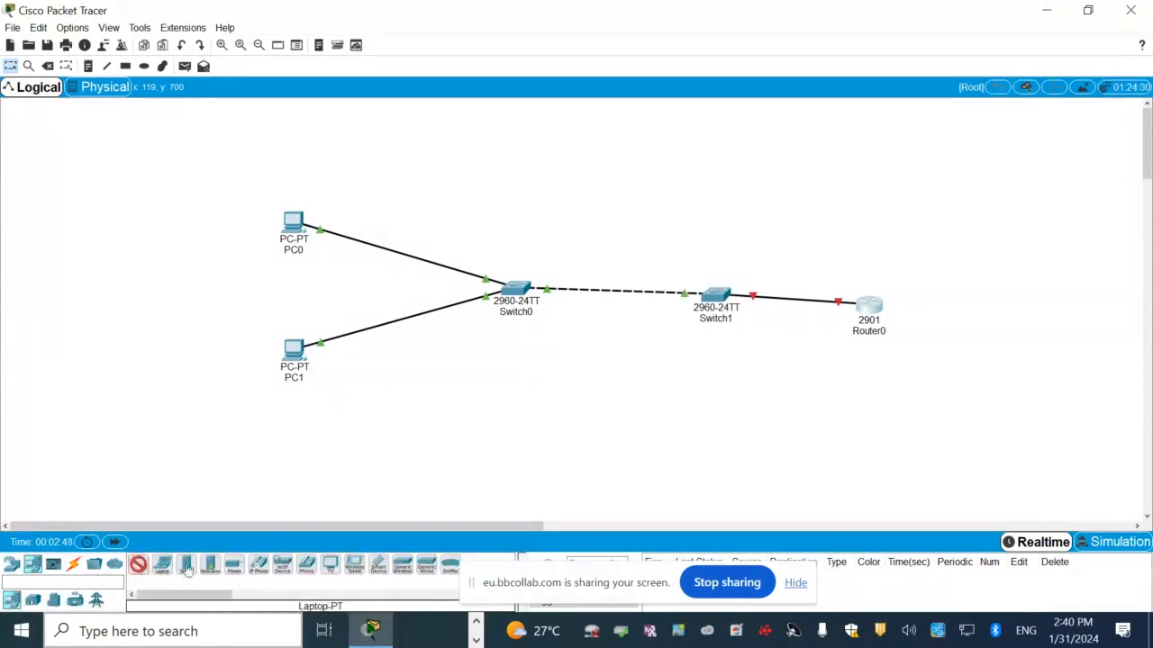
pyautogui.moveTo(138, 564); pyautogui.dragTo(884, 234)
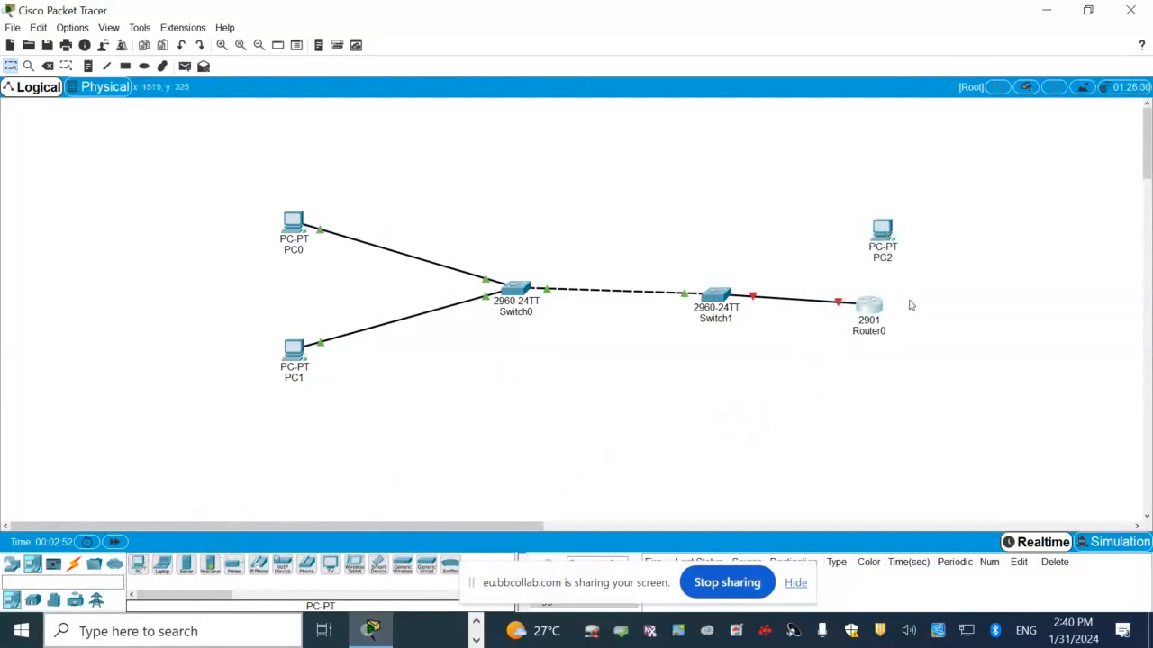
# Step: Connect PC2's RS 232 port to Router0's Console port with a console cable
pyautogui.click(73, 564)
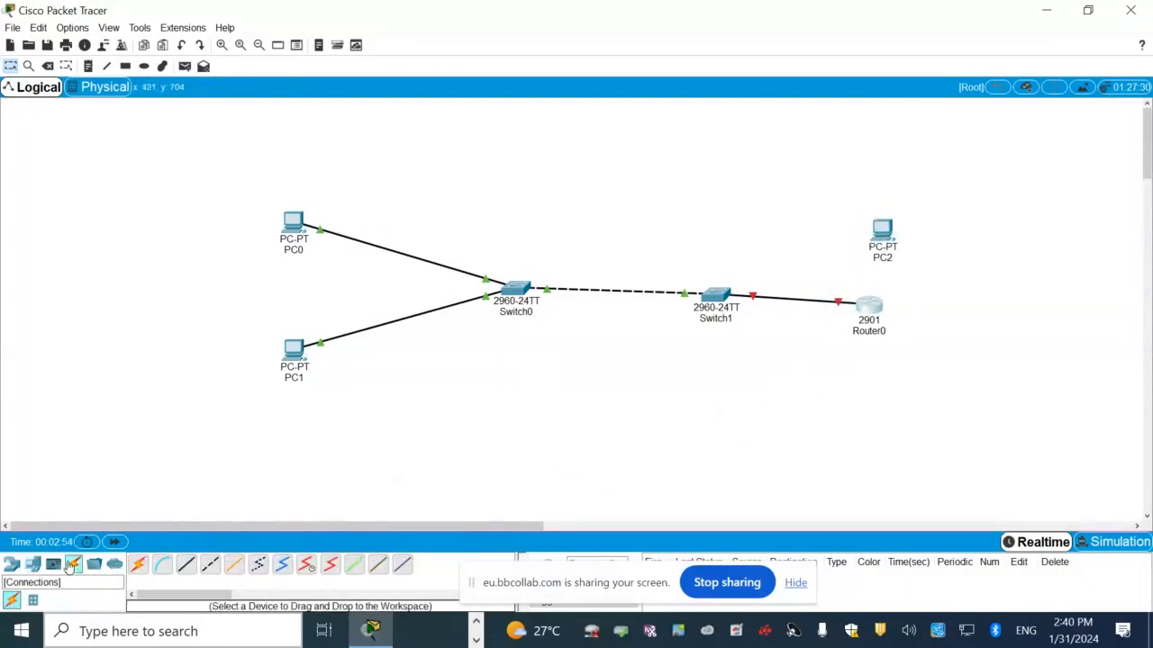
pyautogui.click(158, 568)
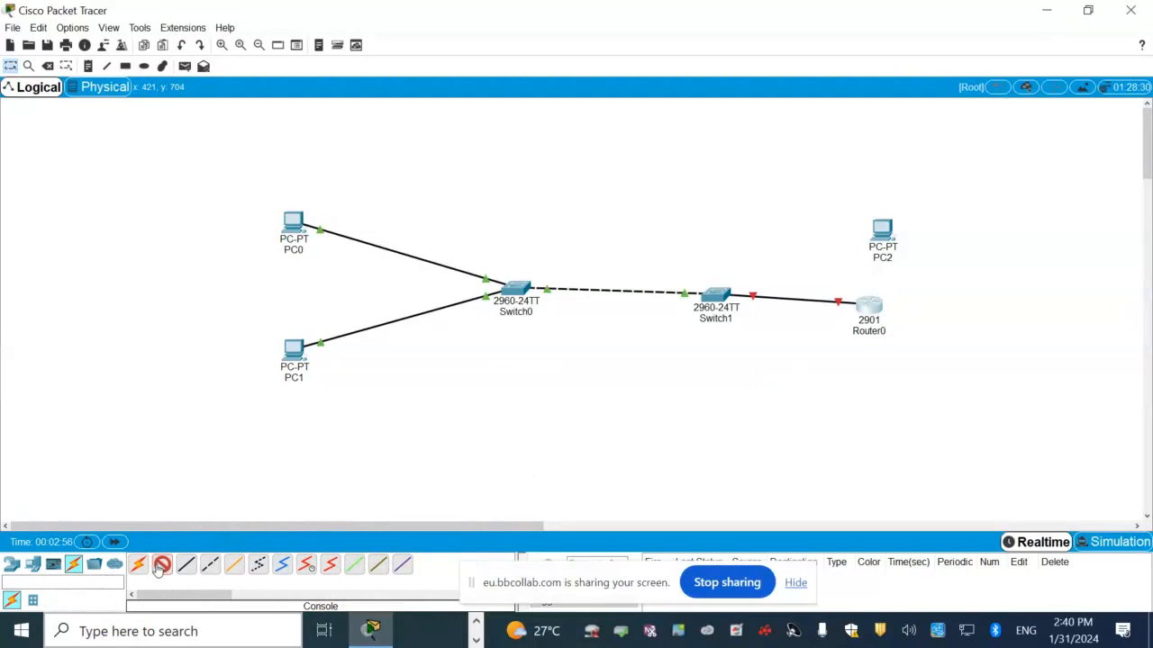
pyautogui.click(884, 229)
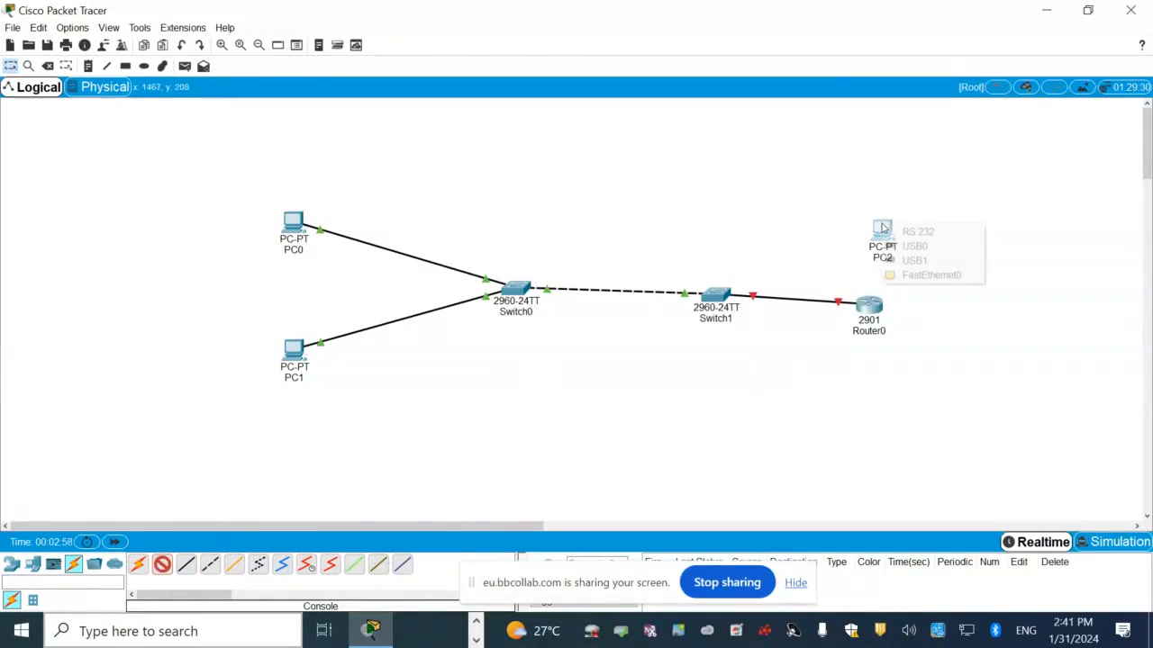
pyautogui.click(906, 232)
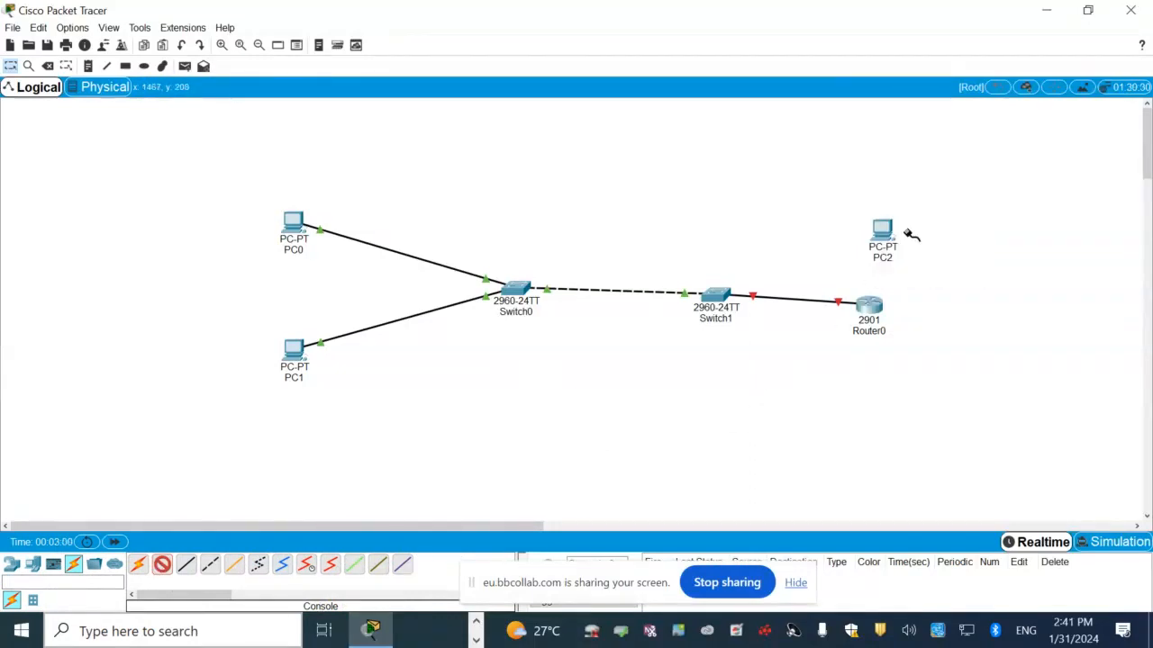
pyautogui.click(873, 308)
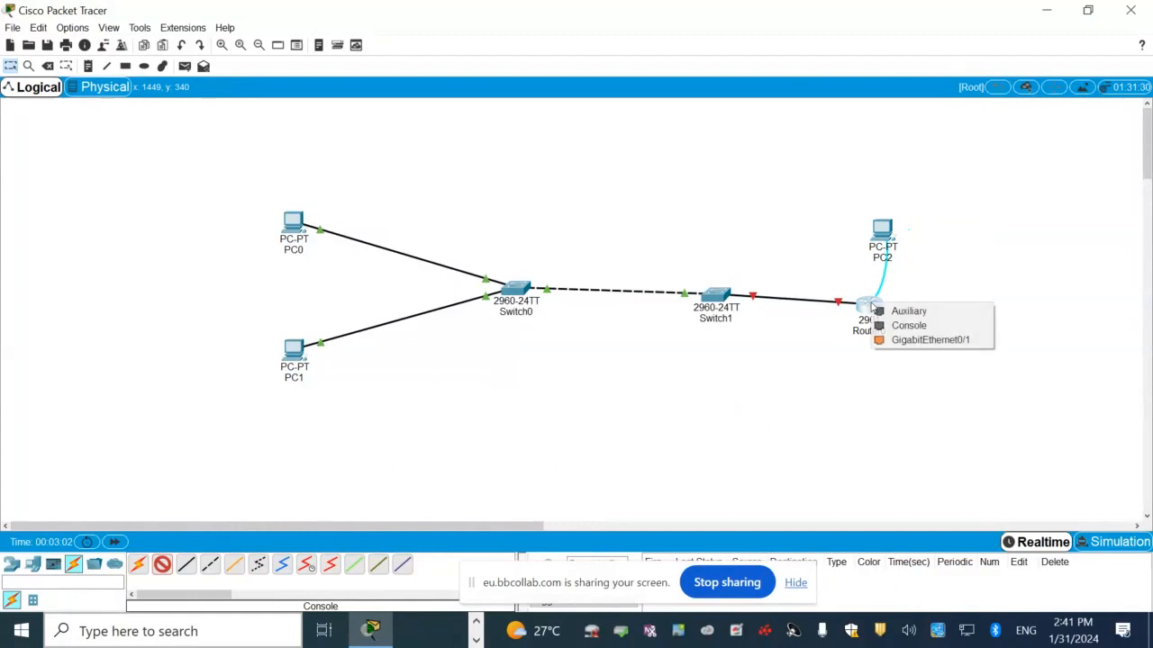
pyautogui.click(900, 324)
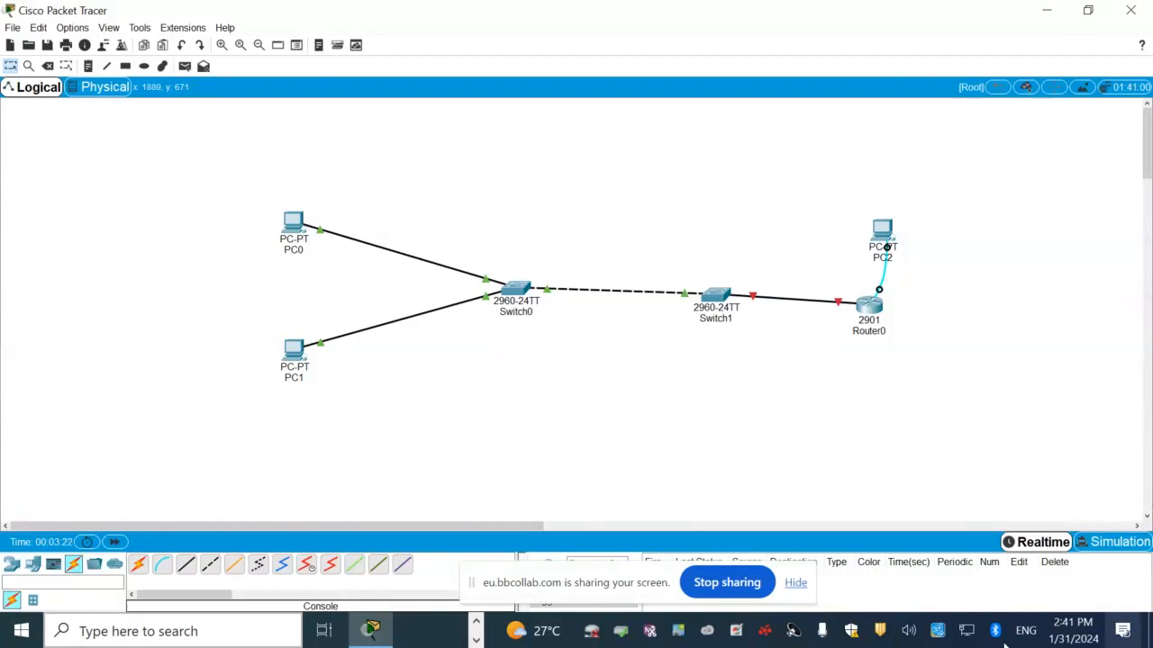
# Step: Start a terminal session on PC2 with the default port configuration of 9600 bits per second and 8 data bits
pyautogui.click(881, 230)
pyautogui.click(501, 159)
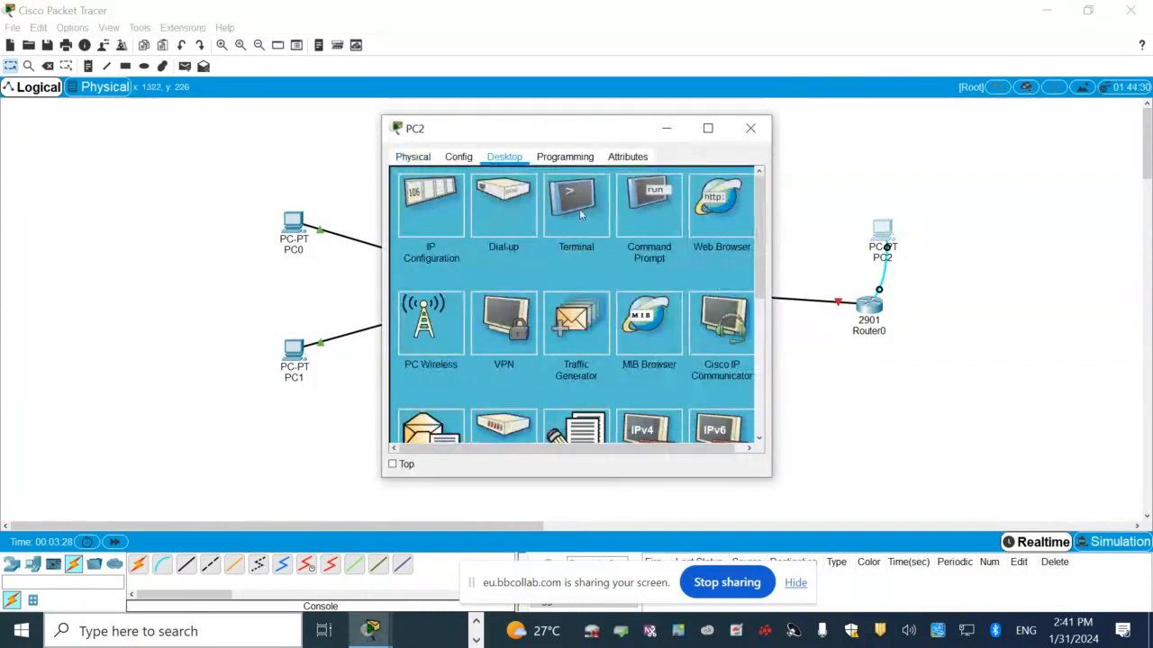
pyautogui.click(577, 209)
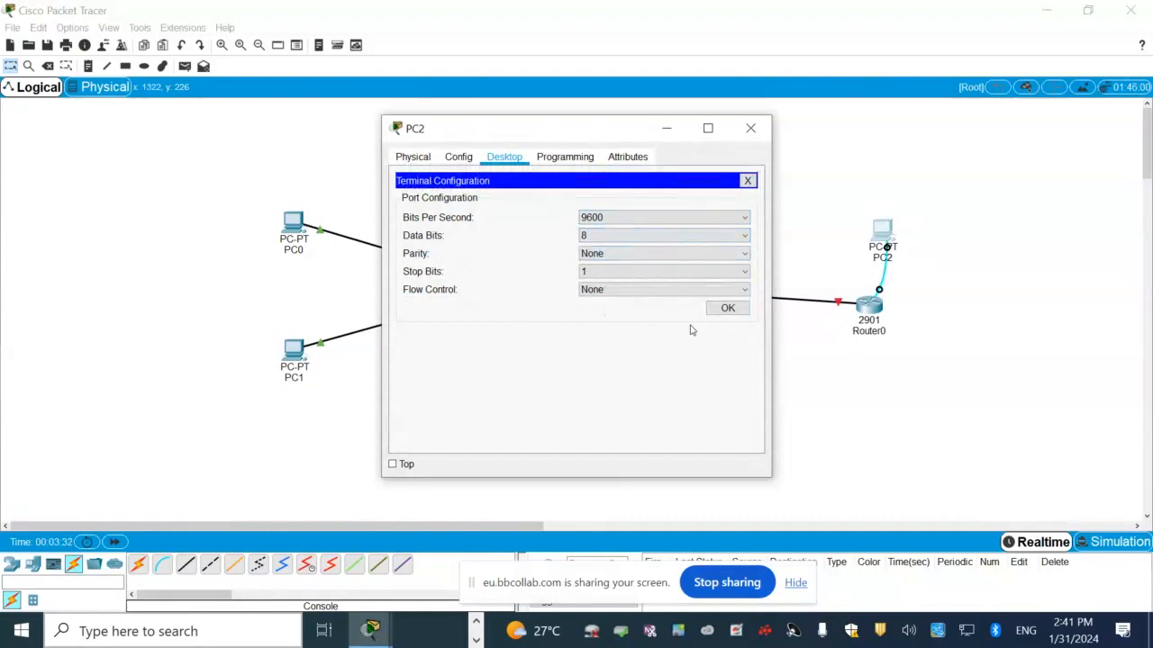
pyautogui.click(718, 311)
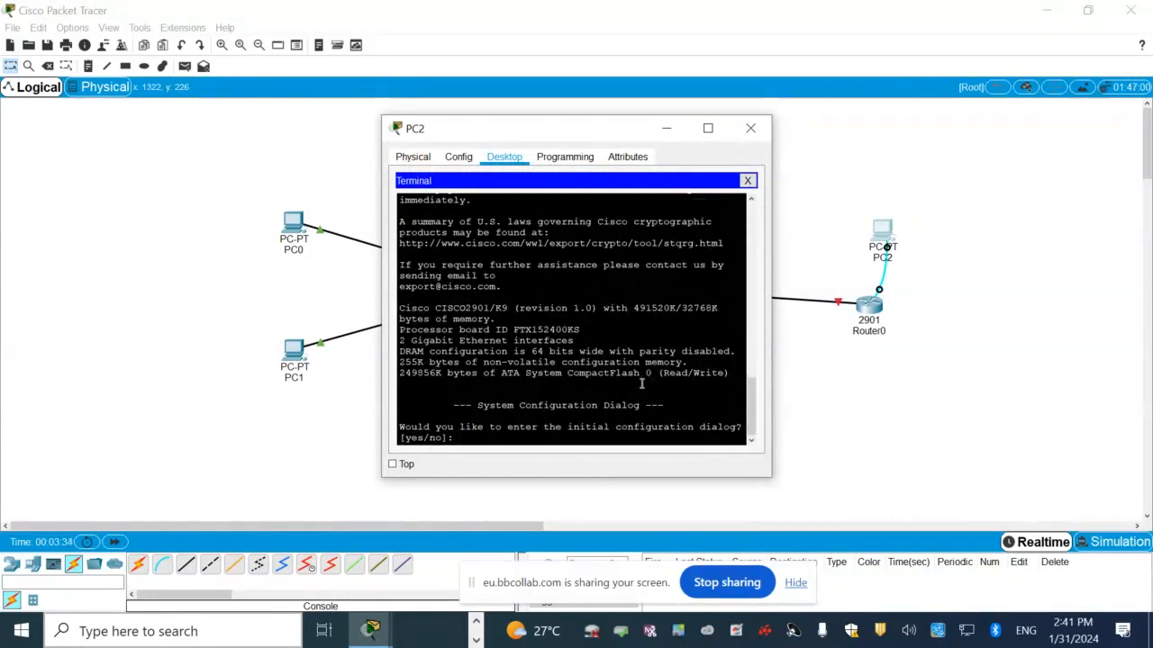
# Step: Decline the router's initial configuration dialog with n and bring up the Router> prompt
pyautogui.press('Return')
pyautogui.press('Return')
pyautogui.press('Return')
pyautogui.press('Return')
pyautogui.press('Return')
pyautogui.press('Return')
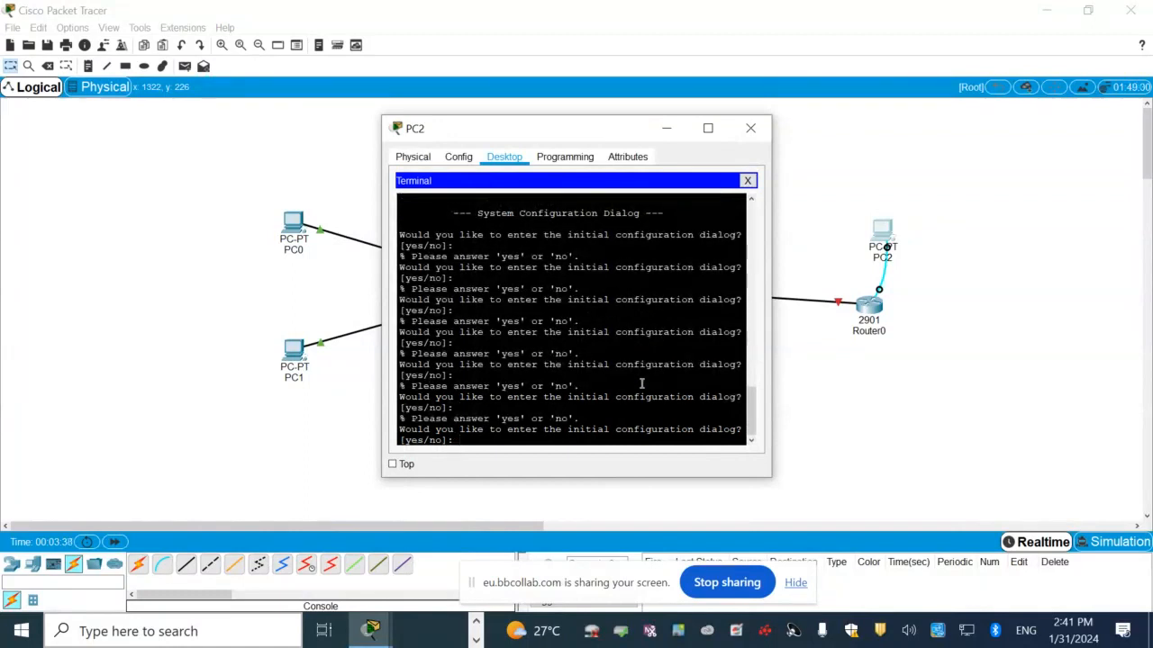
pyautogui.write('n')
pyautogui.press('Return')
pyautogui.press('Return')
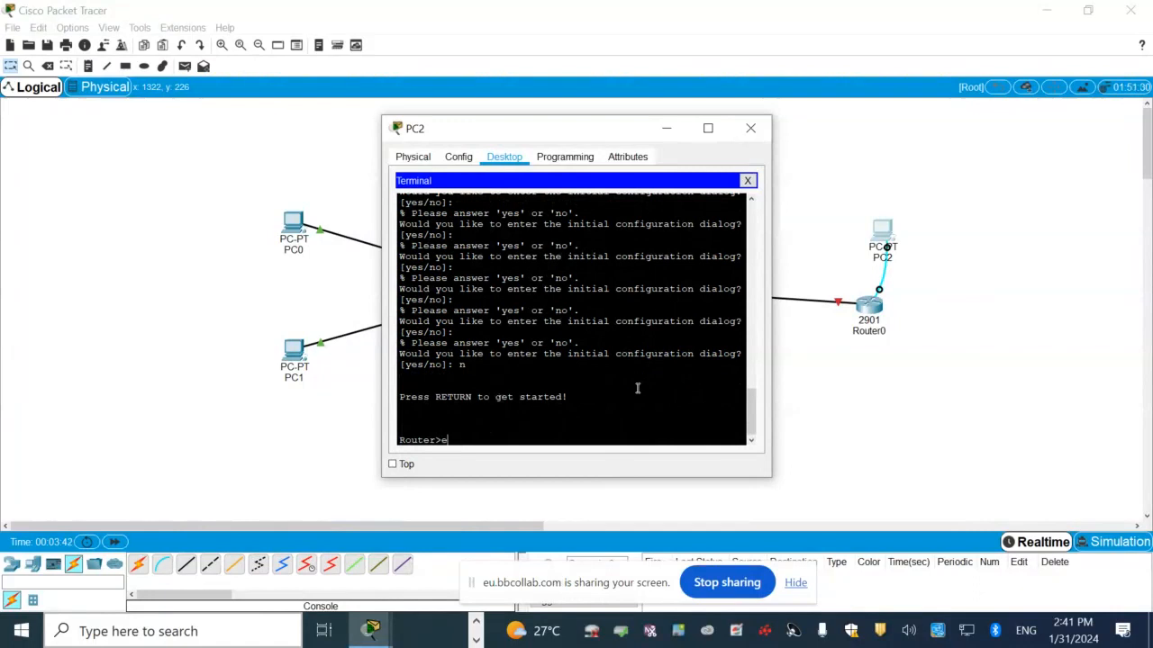
# Step: Enter the router's privileged EXEC mode with the en command and close PC2's window
pyautogui.write('en')
pyautogui.press('Return')
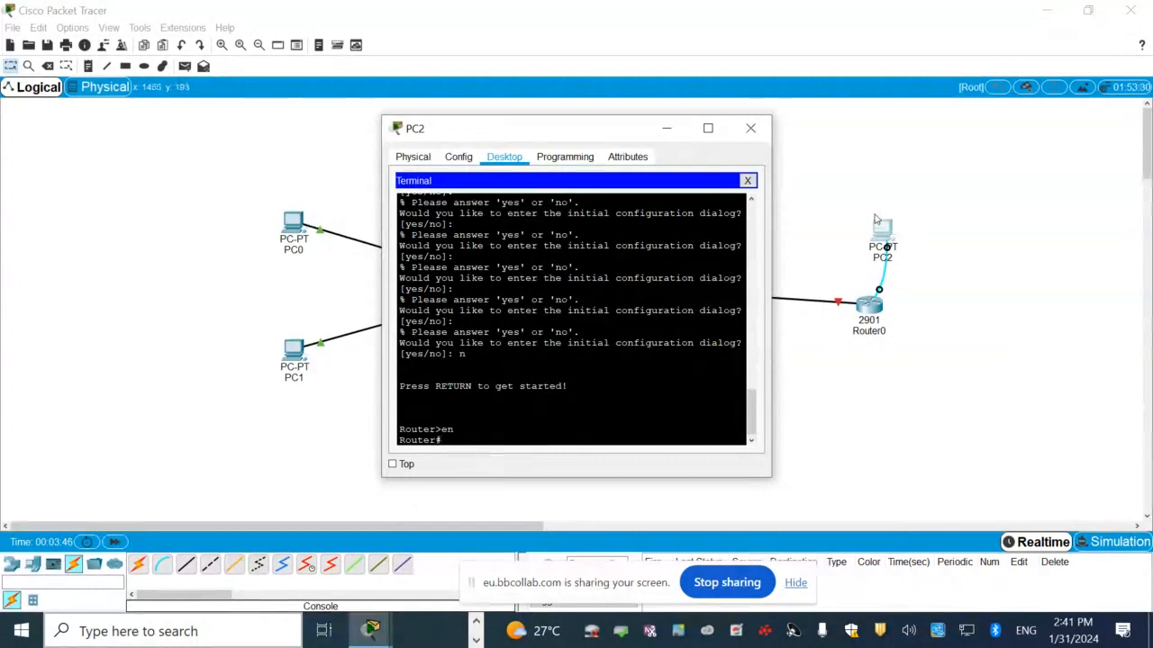
pyautogui.click(750, 128)
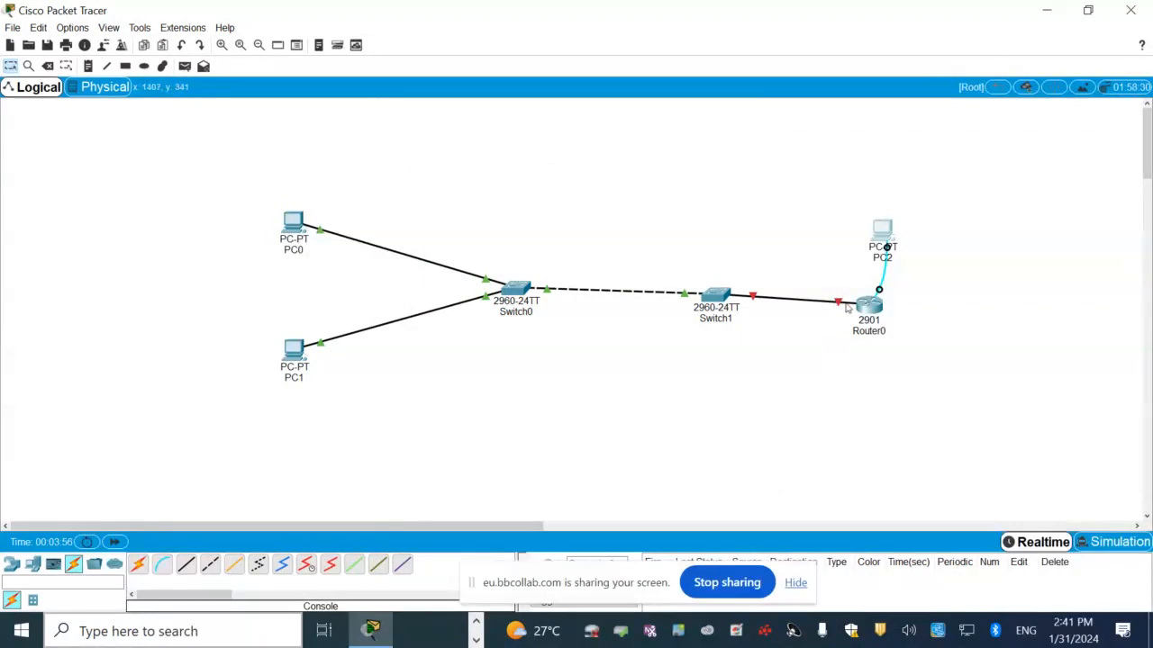
# Step: Display PC0's full network configuration with ipconfig /all in its Command Prompt and page through to the end of the output
pyautogui.moveTo(847, 309)
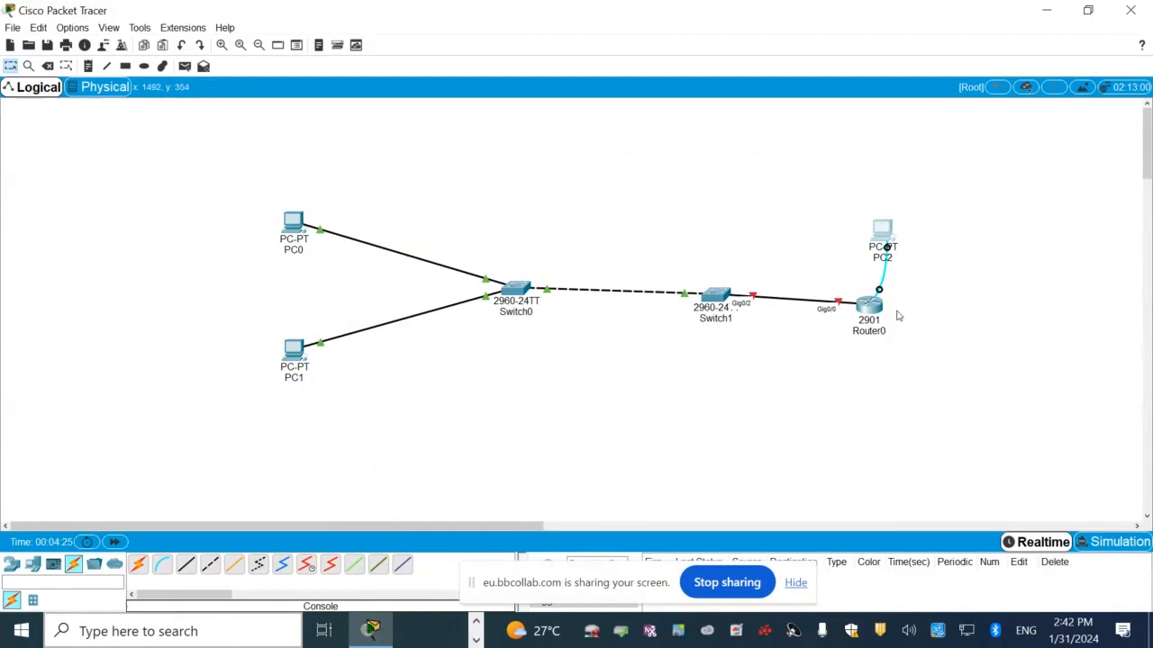
pyautogui.click(292, 223)
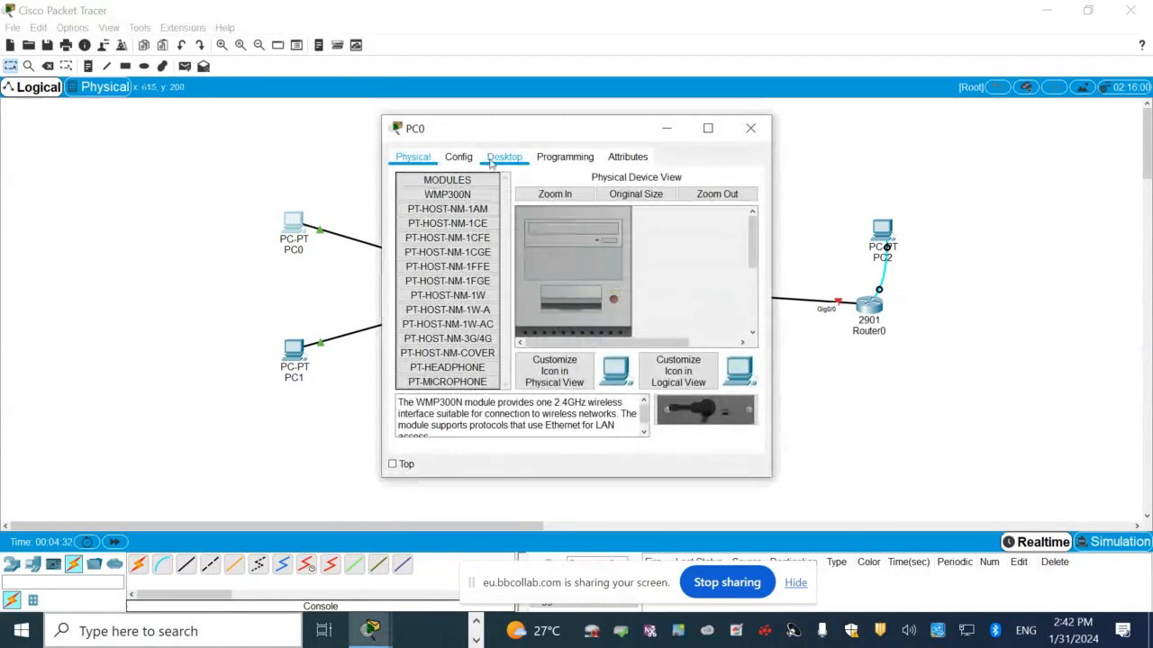
pyautogui.click(490, 160)
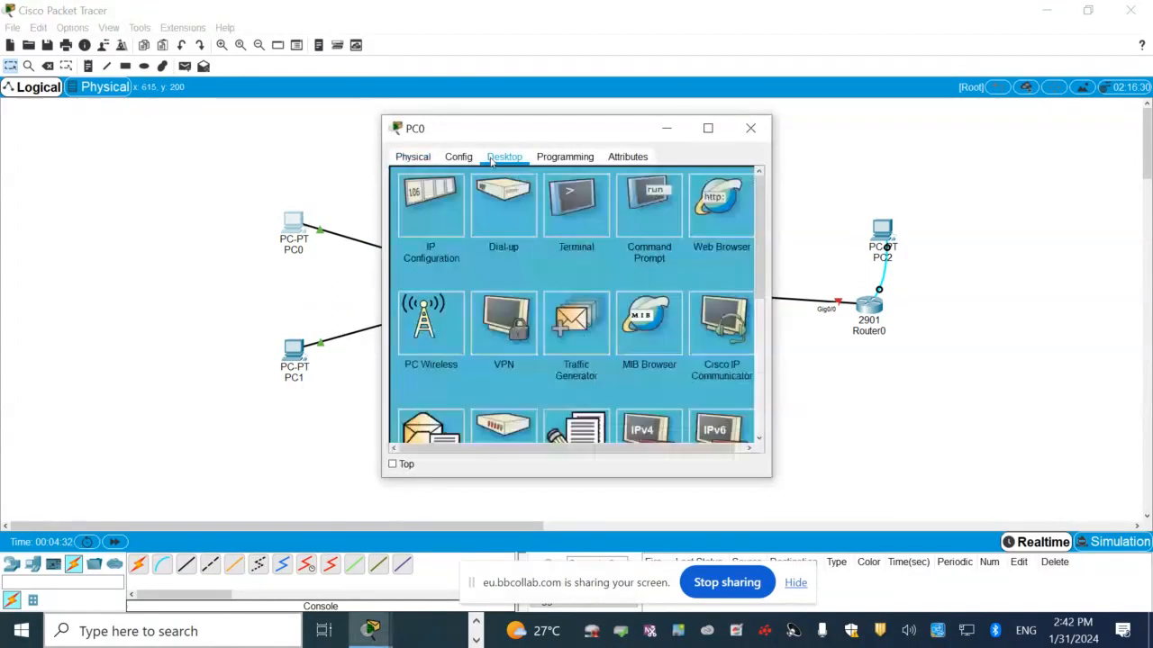
pyautogui.click(652, 214)
pyautogui.write('i')
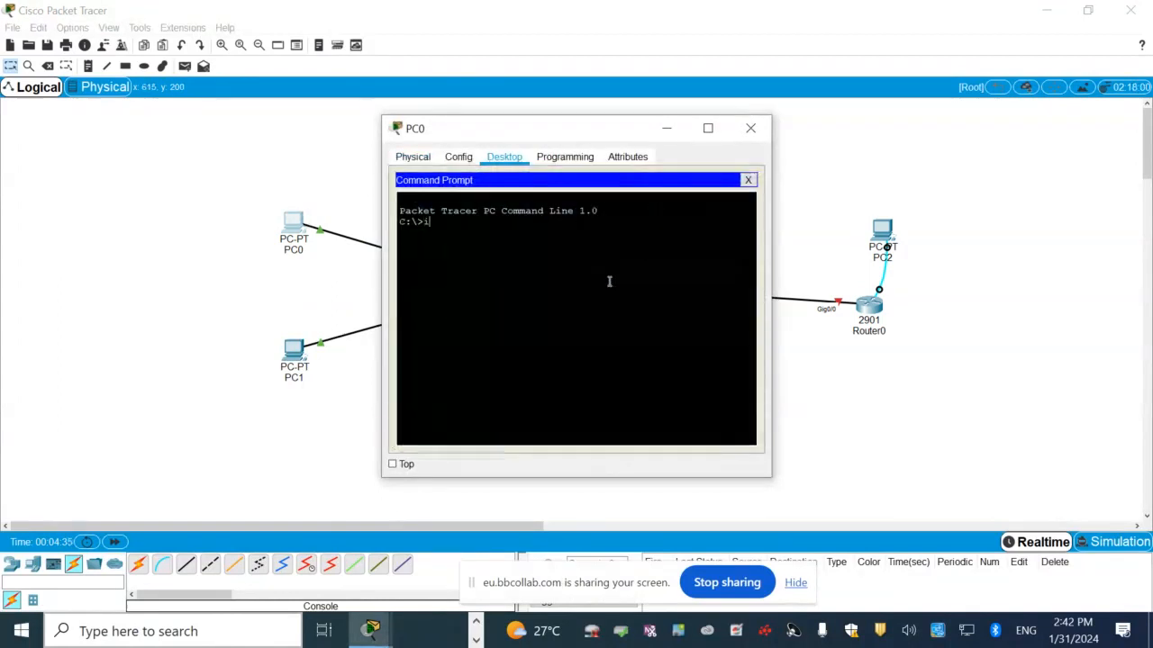
pyautogui.write('pconfig /all')
pyautogui.press('Return')
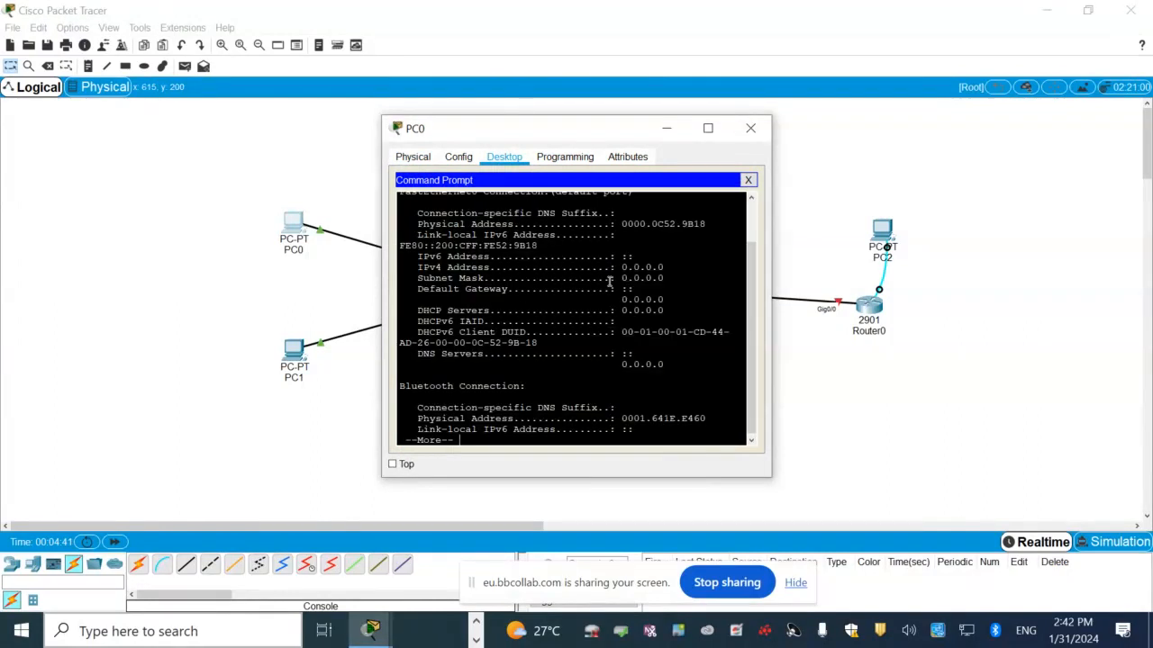
pyautogui.press('space')
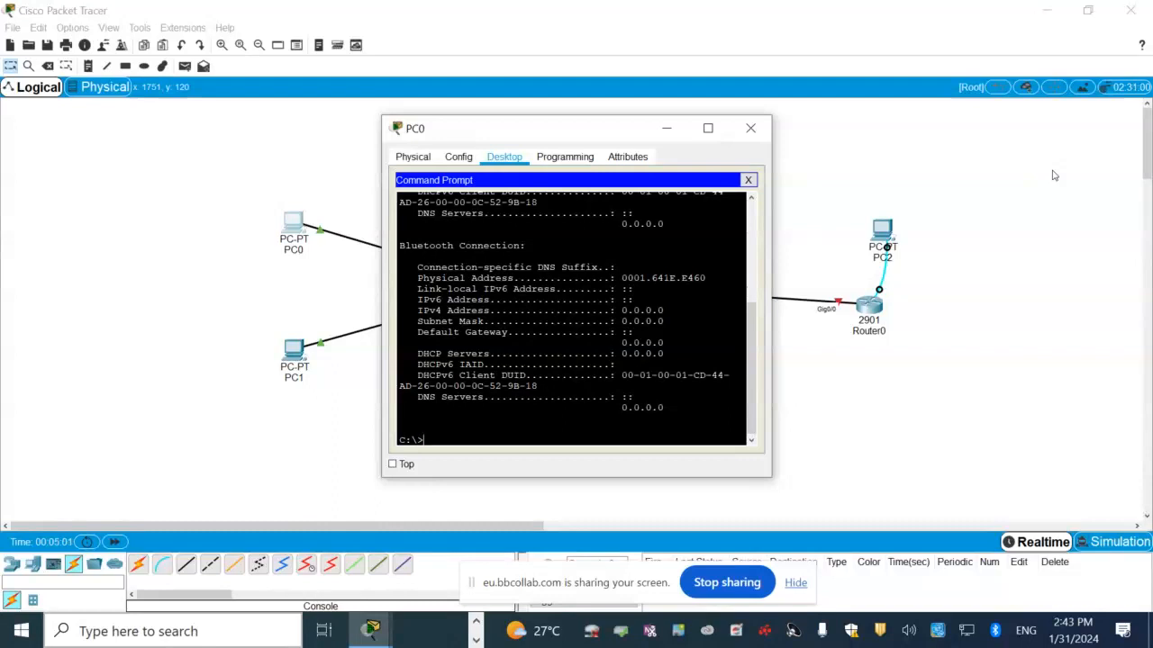
pyautogui.write('ipconfi')
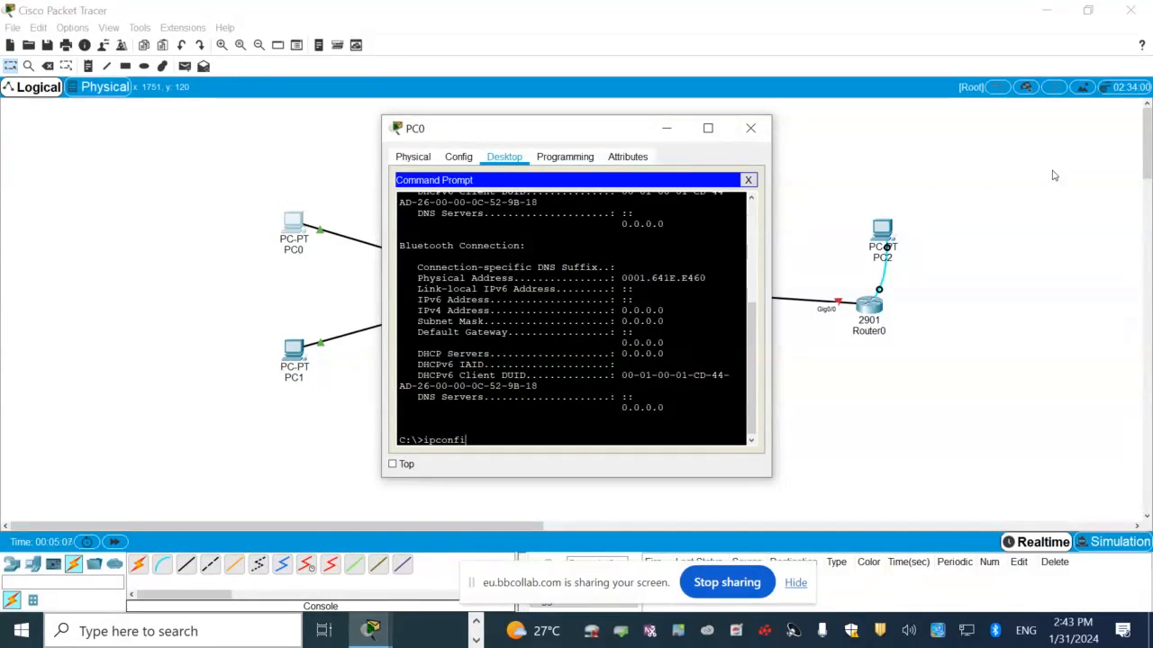
pyautogui.write('g /a')
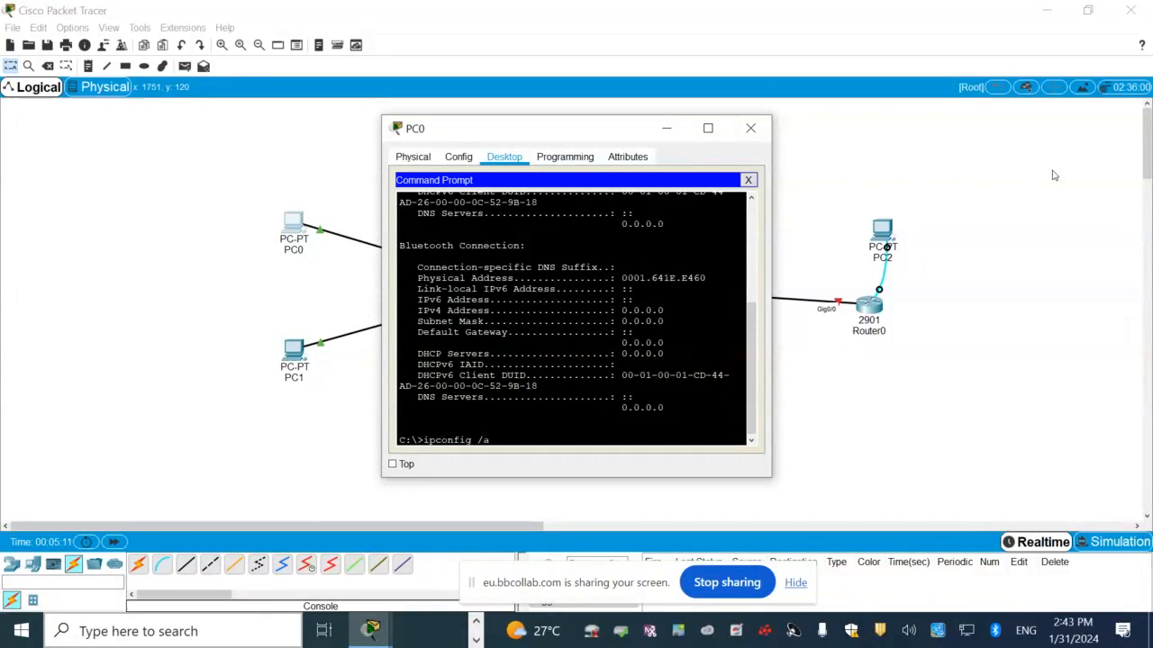
pyautogui.write('ll')
pyautogui.click(627, 157)
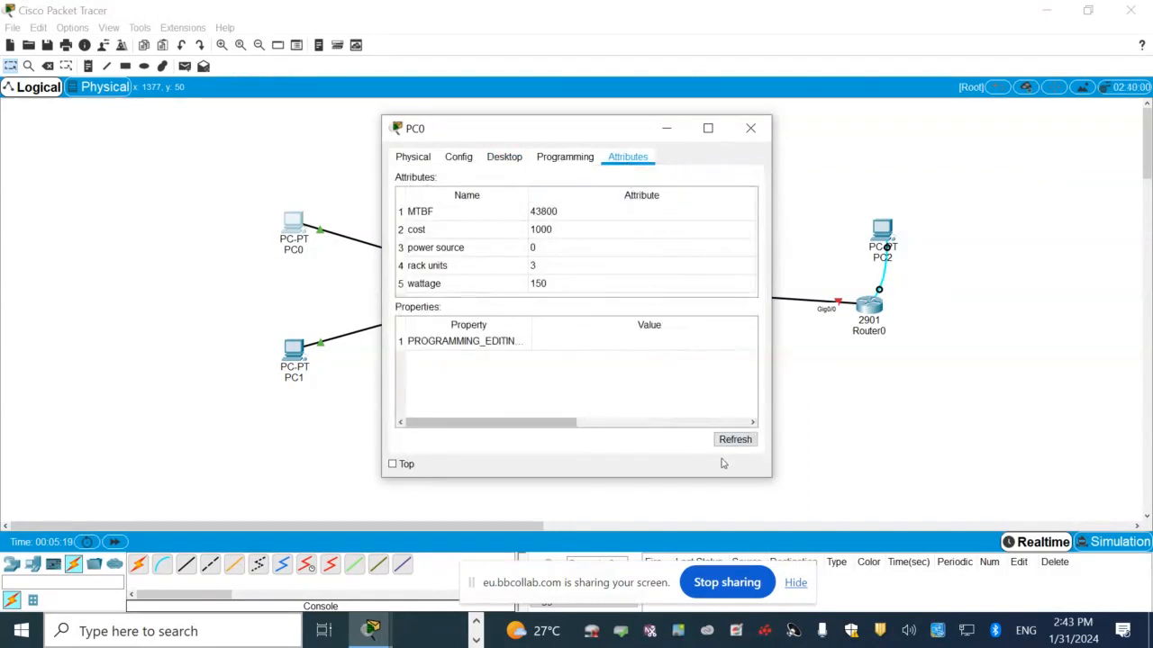
pyautogui.click(810, 438)
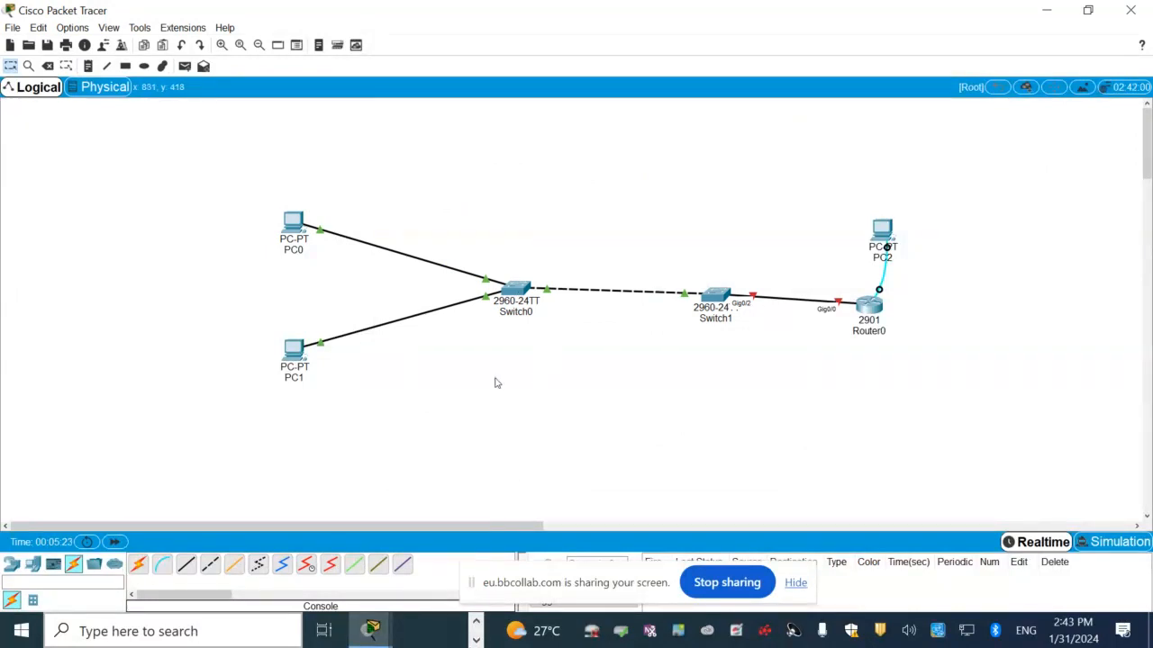
pyautogui.click(299, 220)
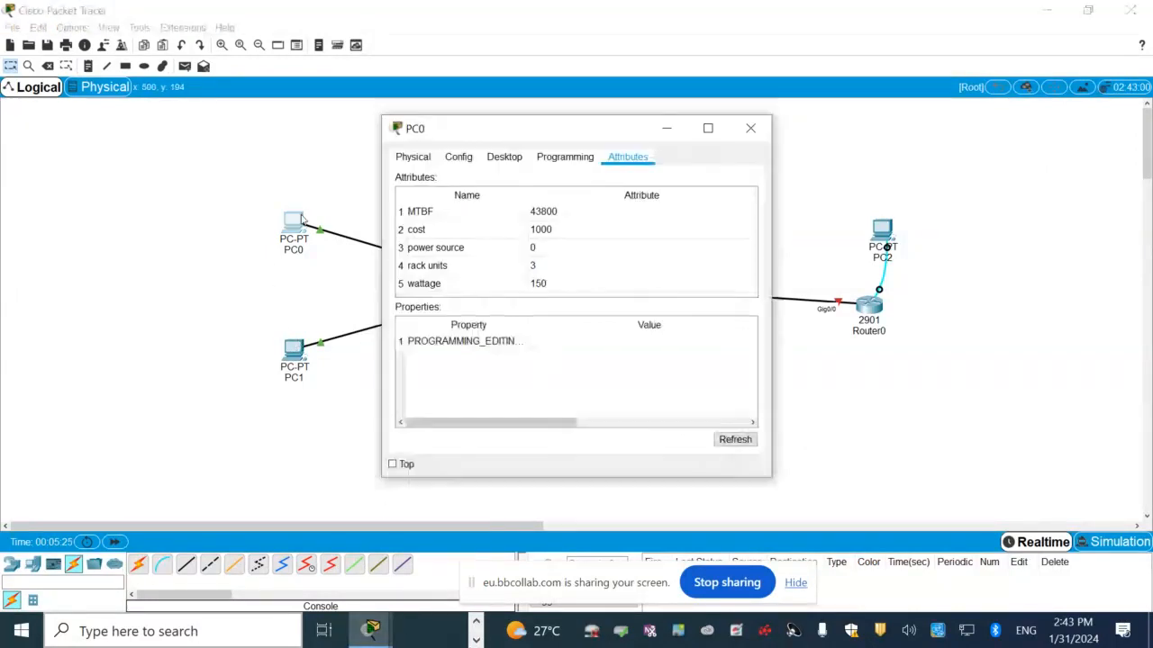
pyautogui.click(504, 157)
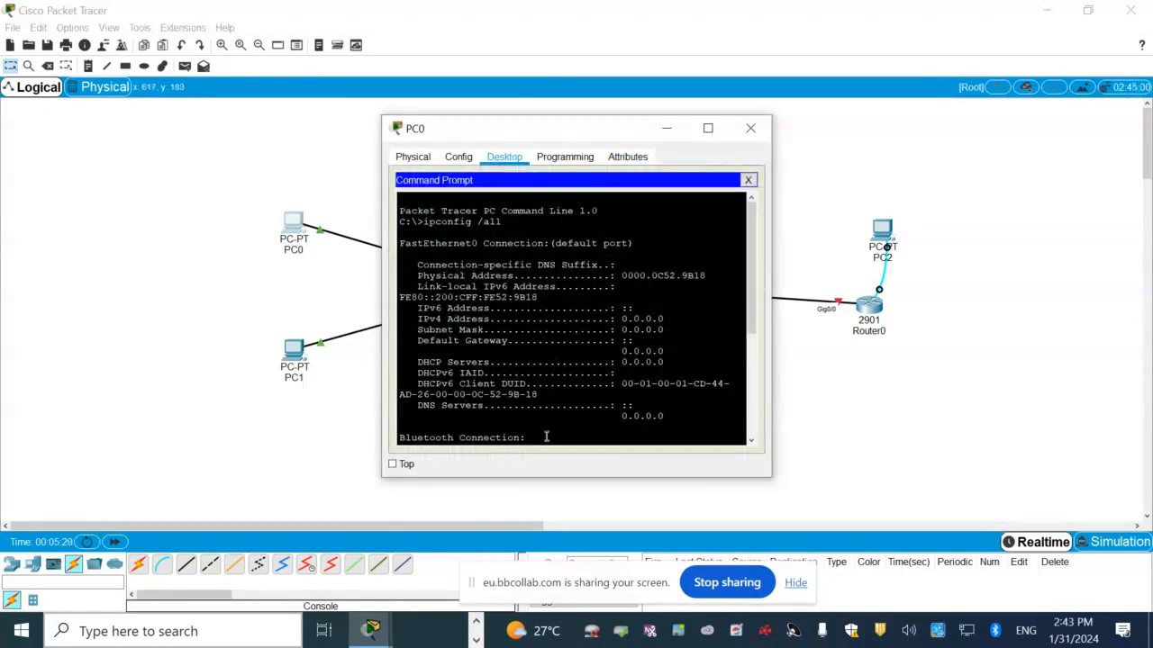
pyautogui.click(750, 128)
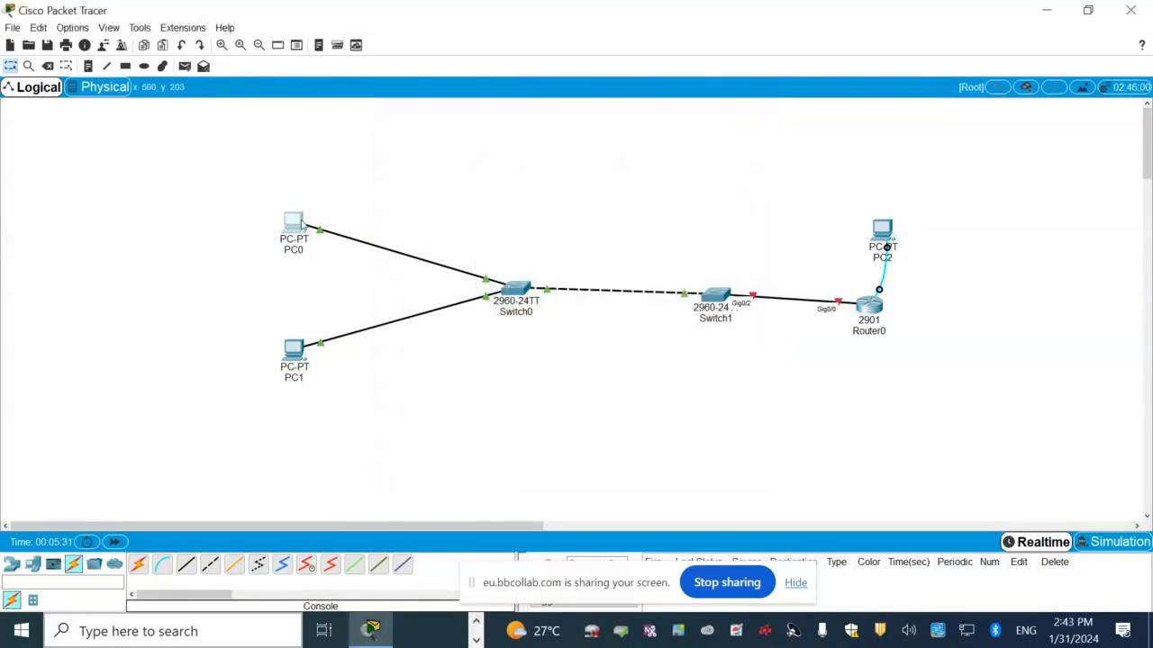
# Step: Reopen PC0's Command Prompt, rerun ipconfig /all, page through the complete output and close PC0's window
pyautogui.click(299, 225)
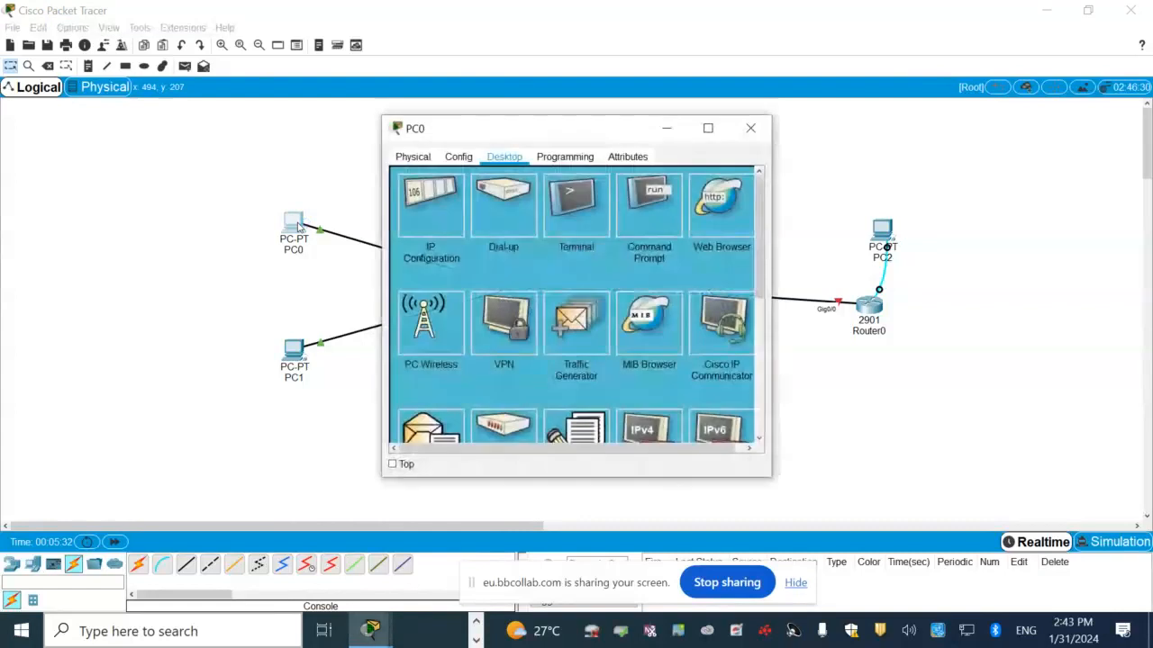
pyautogui.click(660, 221)
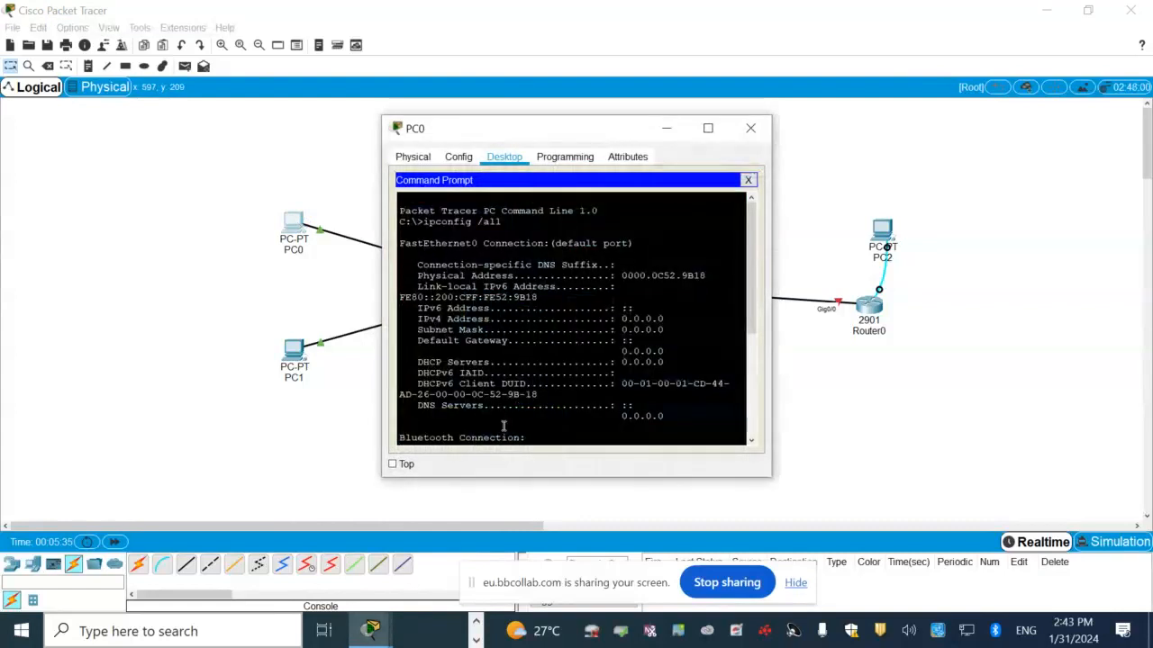
pyautogui.scroll(-5, 504, 426)
pyautogui.write('b')
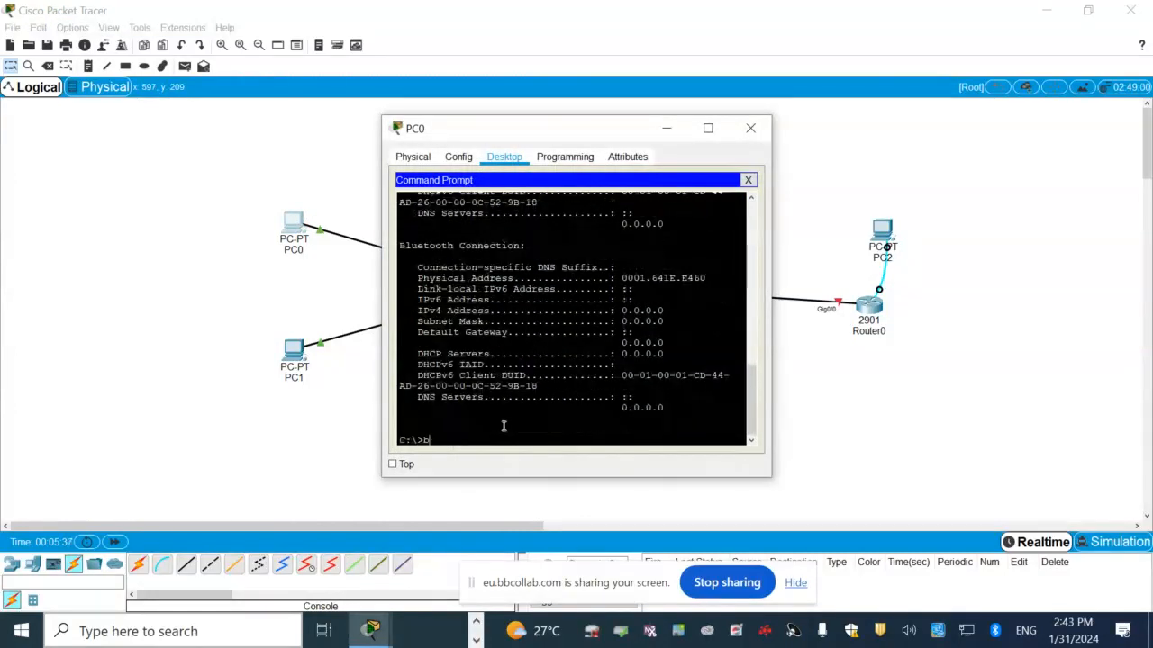
pyautogui.press('BackSpace')
pyautogui.press('Up')
pyautogui.press('Return')
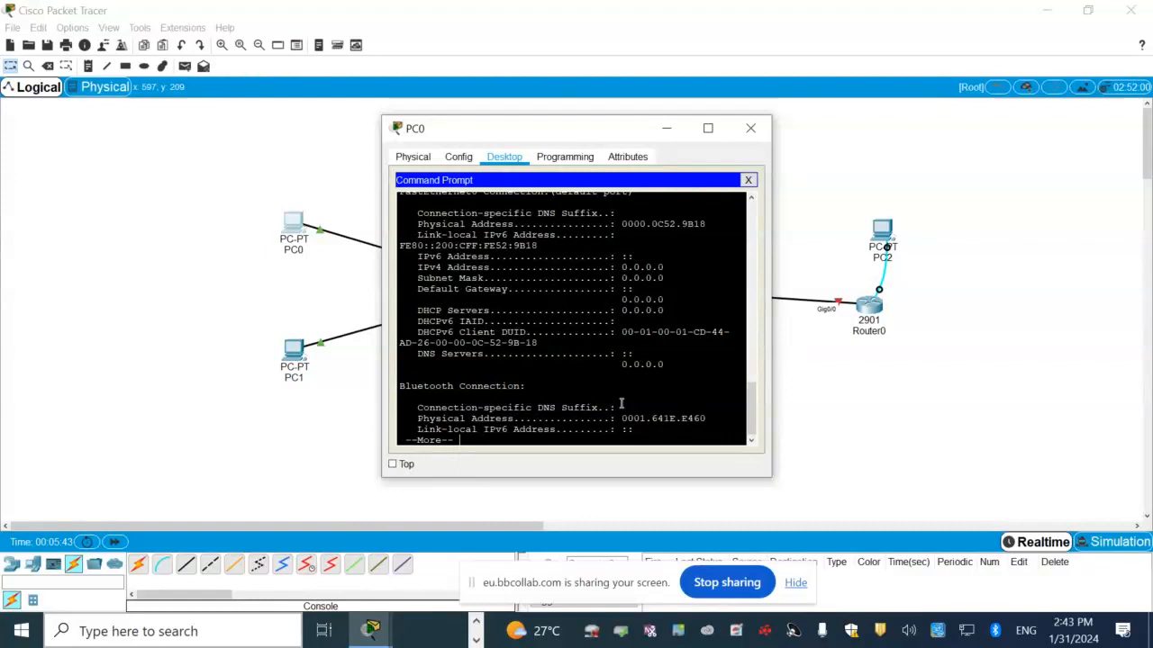
pyautogui.press('space')
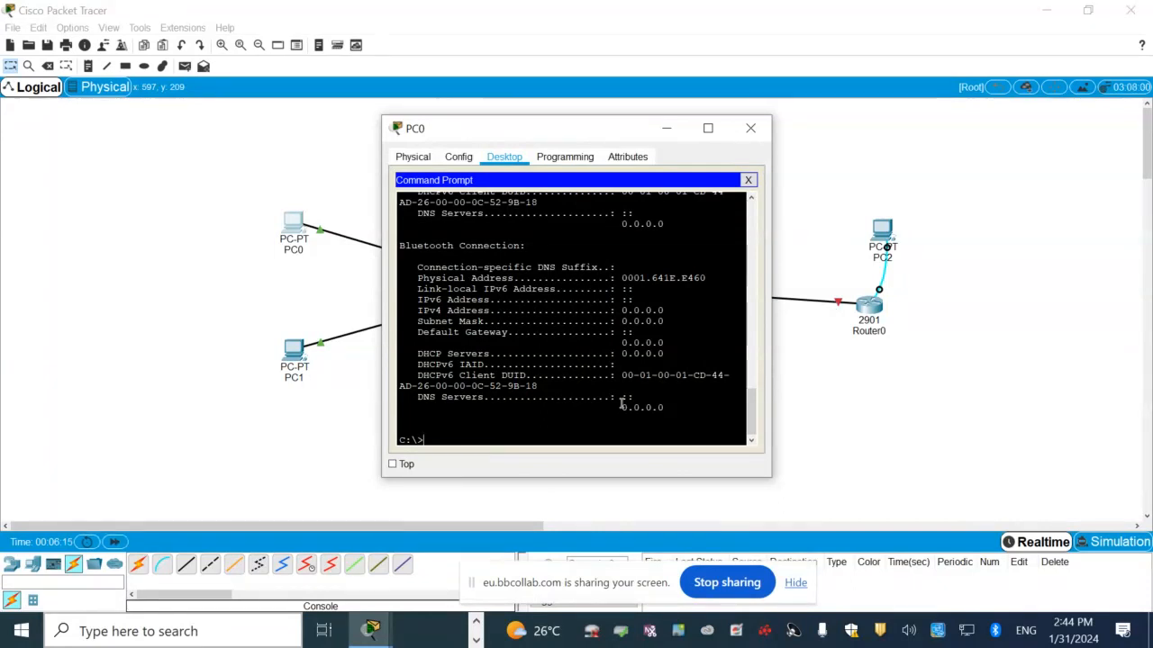
pyautogui.click(957, 438)
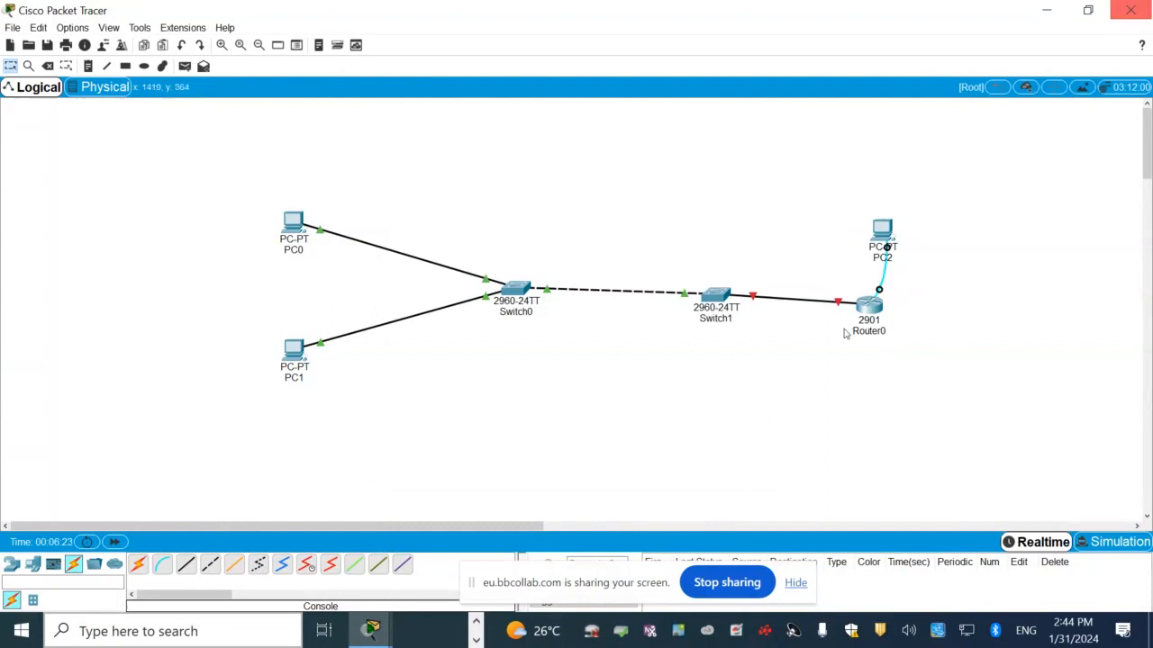
pyautogui.click(726, 582)
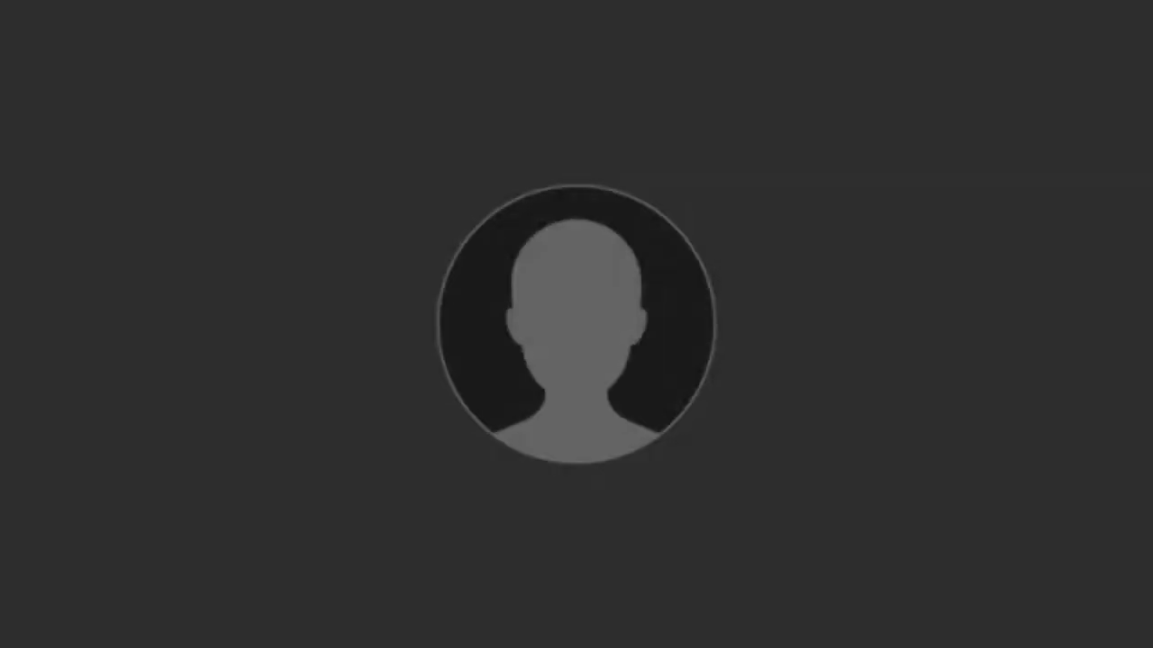